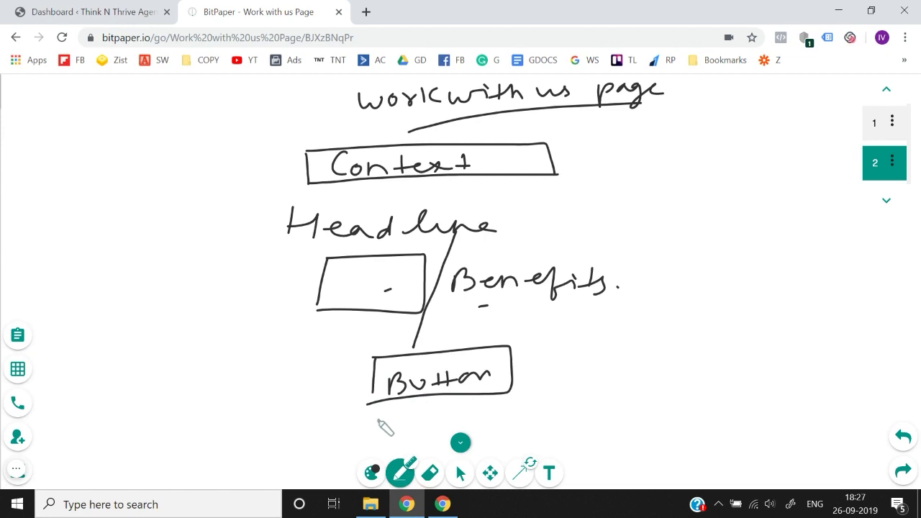
# Step: Handwrite "Services → Button → Testimonia – Button" below the outline's Button box, and start whiteboard page 3 with "Context →"
pyautogui.moveTo(381, 409)
pyautogui.mouseDown()
pyautogui.moveTo(371, 426)
pyautogui.moveTo(438, 411)
pyautogui.moveTo(476, 417)
pyautogui.moveTo(489, 434)
pyautogui.moveTo(499, 424)
pyautogui.moveTo(496, 440)
pyautogui.moveTo(524, 446)
pyautogui.moveTo(616, 429)
pyautogui.moveTo(675, 437)
pyautogui.moveTo(759, 419)
pyautogui.moveTo(766, 433)
pyautogui.moveTo(828, 411)
pyautogui.moveTo(843, 433)
pyautogui.moveTo(898, 425)
pyautogui.mouseUp()
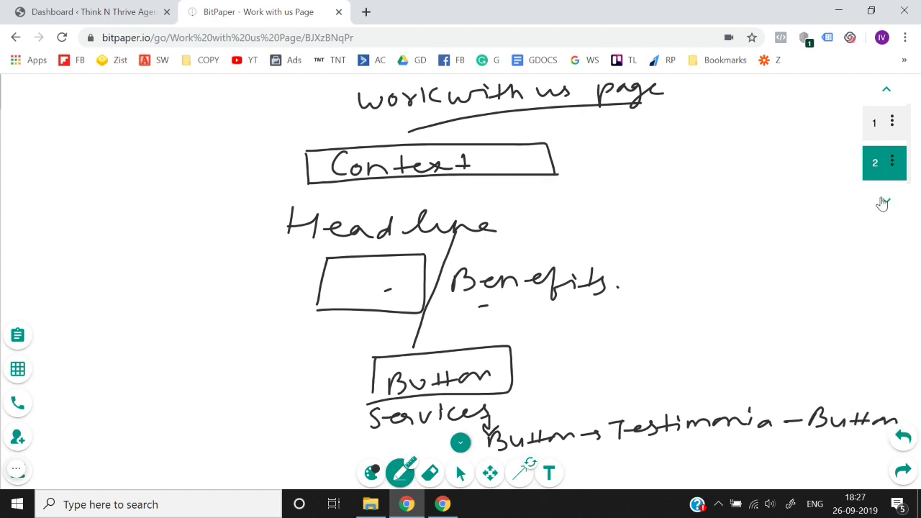
pyautogui.click(887, 201)
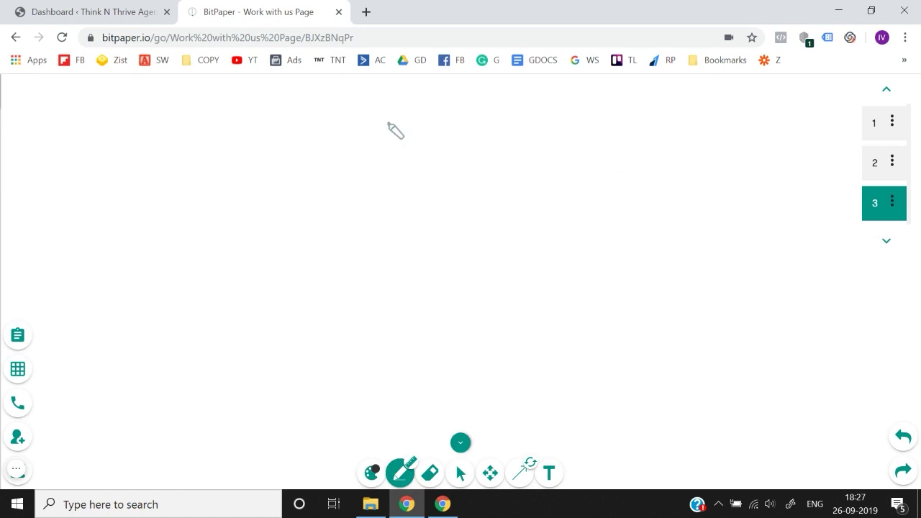
pyautogui.moveTo(371, 80); pyautogui.dragTo(369, 95)
pyautogui.moveTo(387, 87)
pyautogui.mouseDown()
pyautogui.moveTo(456, 97)
pyautogui.moveTo(508, 88)
pyautogui.moveTo(501, 95)
pyautogui.mouseUp()
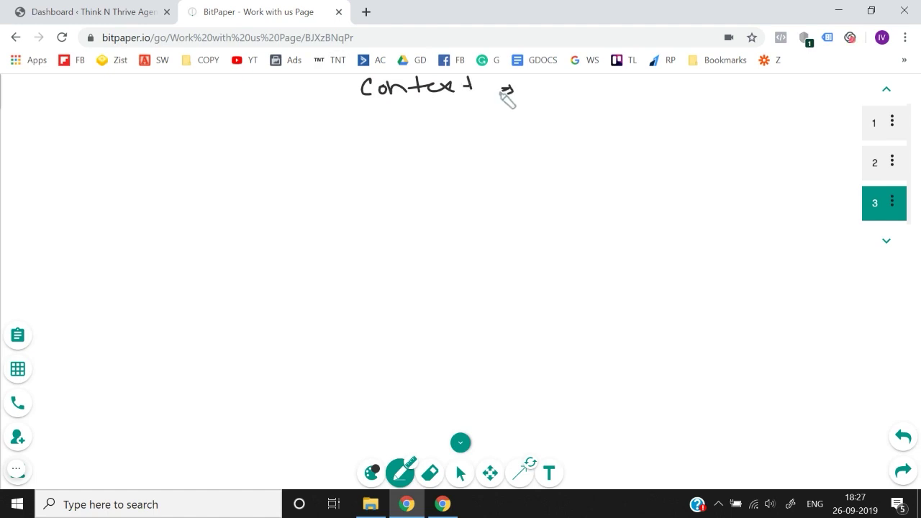
# Step: Switch to the WordPress dashboard and create a new page titled "Work with Us page"
pyautogui.click(86, 11)
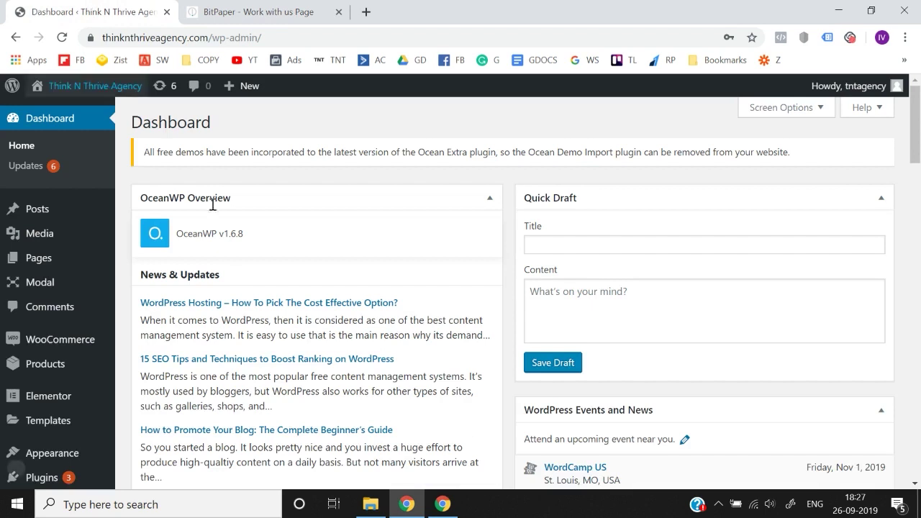
pyautogui.moveTo(58, 254)
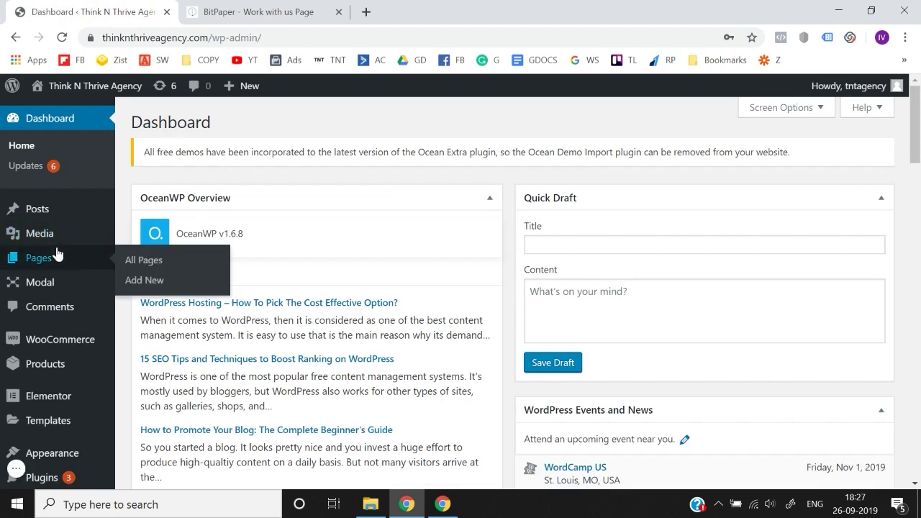
pyautogui.click(149, 282)
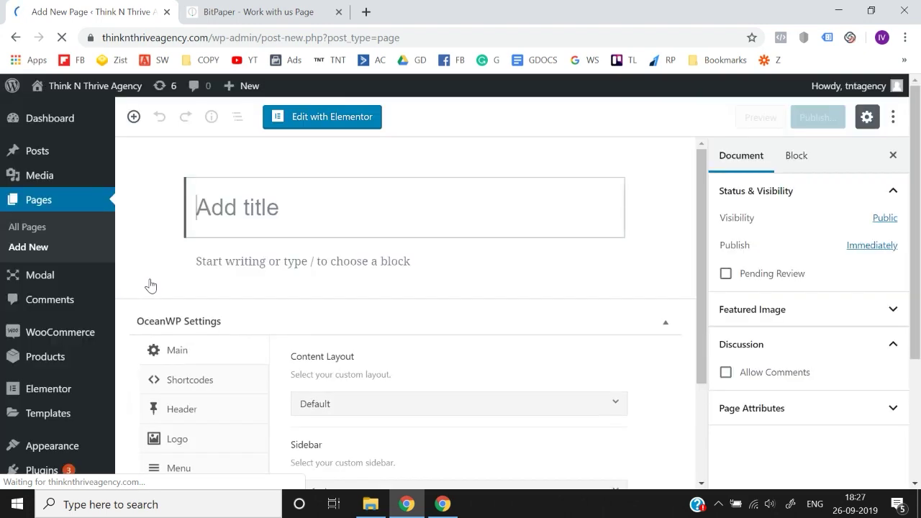
pyautogui.write('Wo')
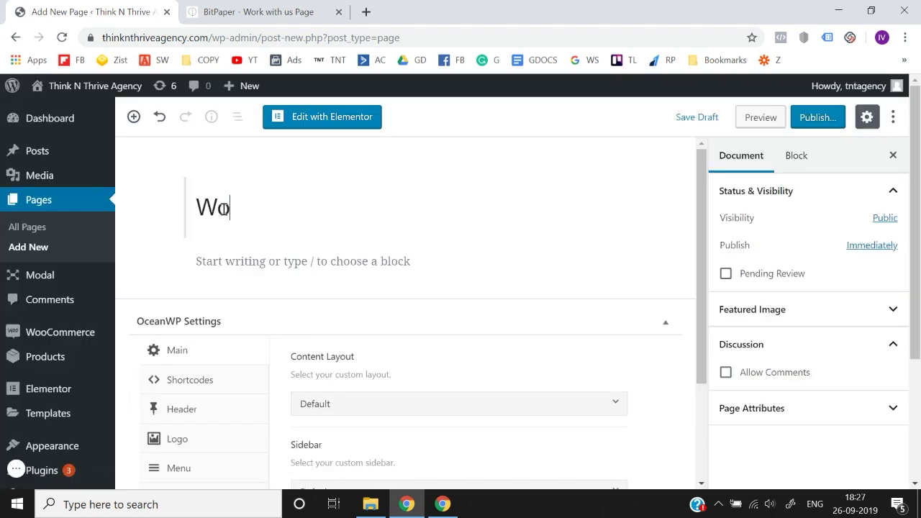
pyautogui.write('rk with Us paghe')
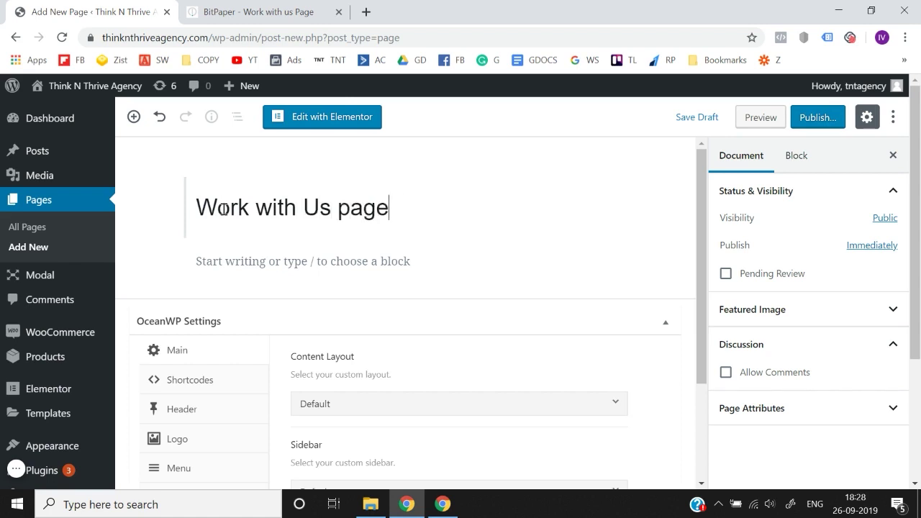
# Step: Set the page's content layout to 100% Full Width in the OceanWP settings
pyautogui.scroll(-1, 140, 222)
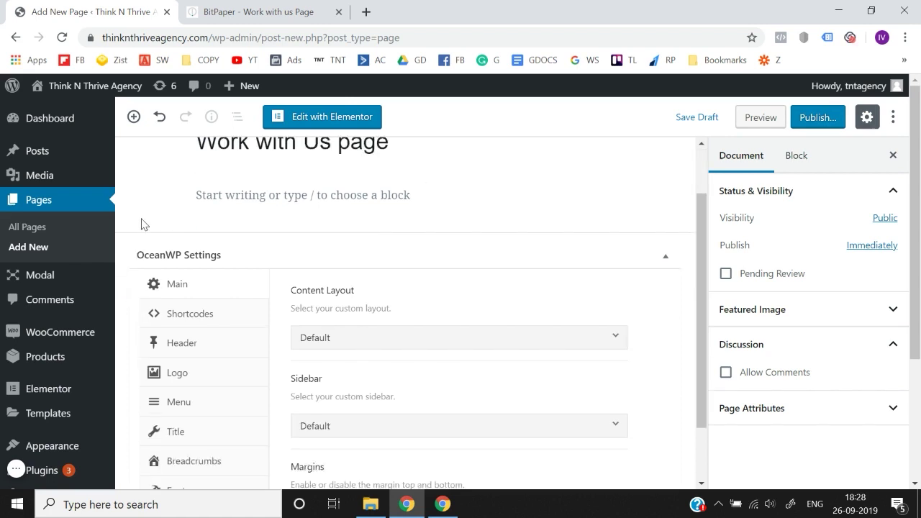
pyautogui.click(351, 336)
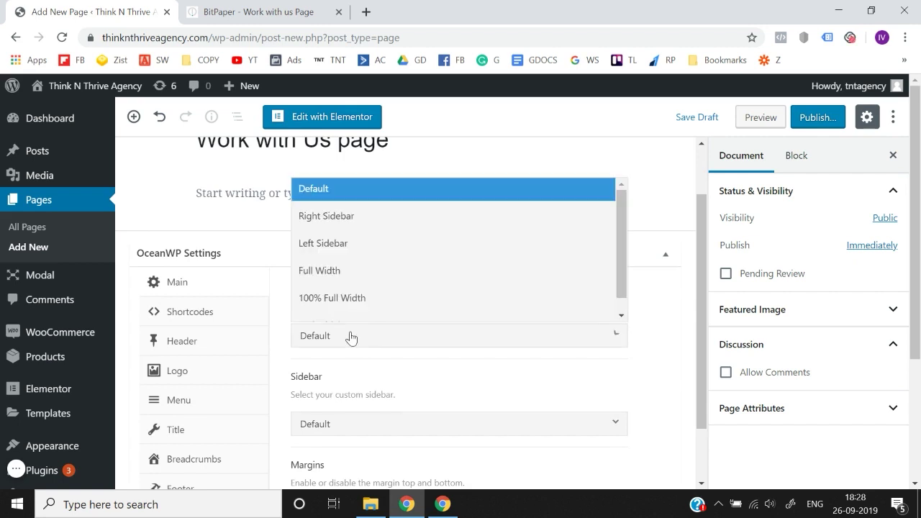
pyautogui.click(350, 298)
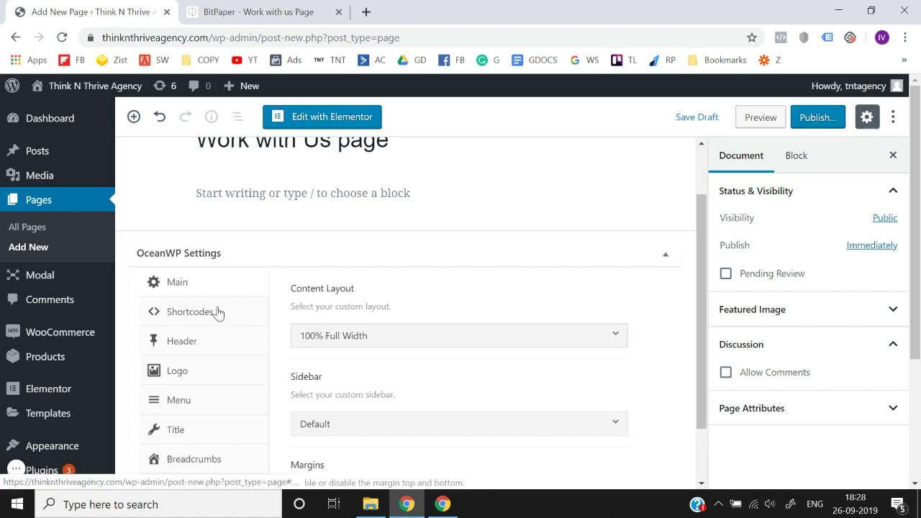
# Step: Disable the top bar, the header and the footer widgets area for this page
pyautogui.click(211, 351)
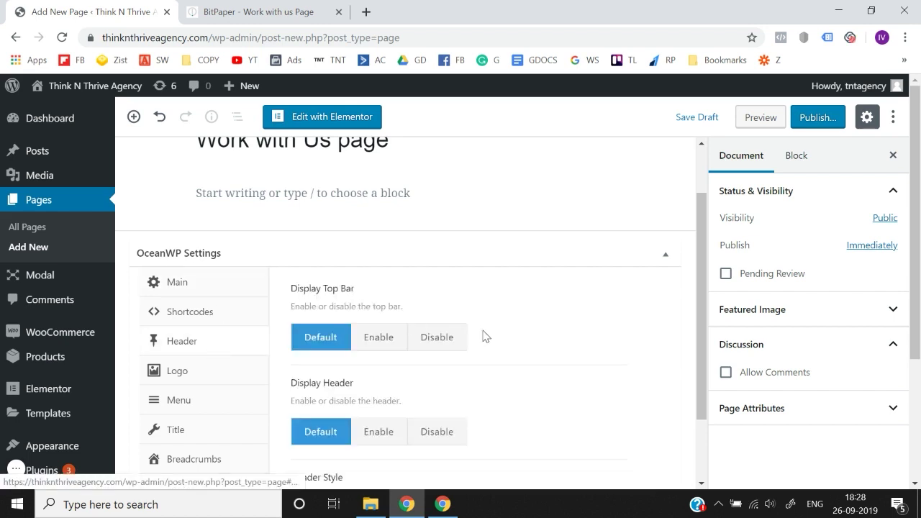
pyautogui.click(437, 338)
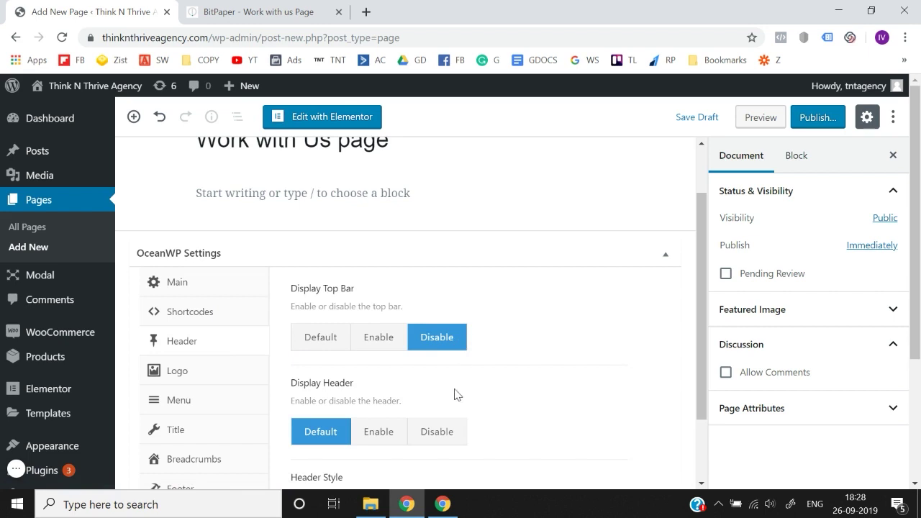
pyautogui.click(446, 434)
pyautogui.scroll(-1, 237, 438)
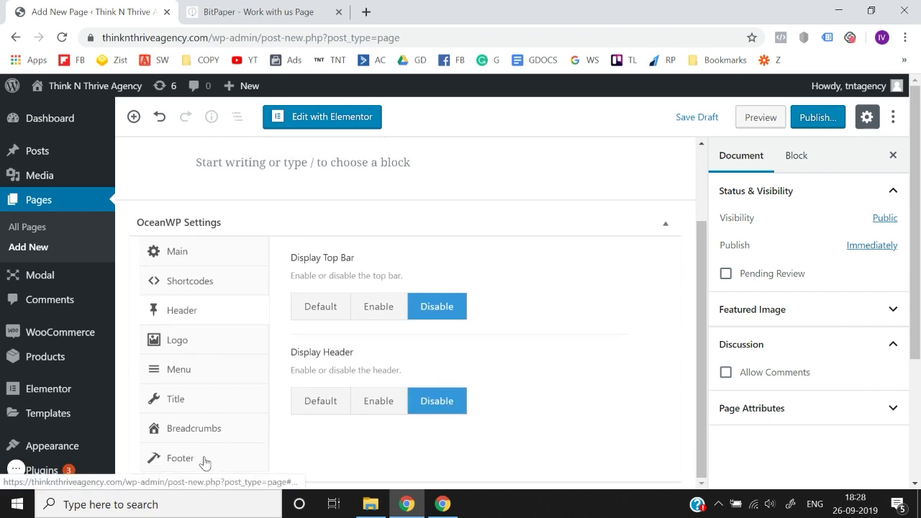
pyautogui.click(203, 461)
pyautogui.click(448, 306)
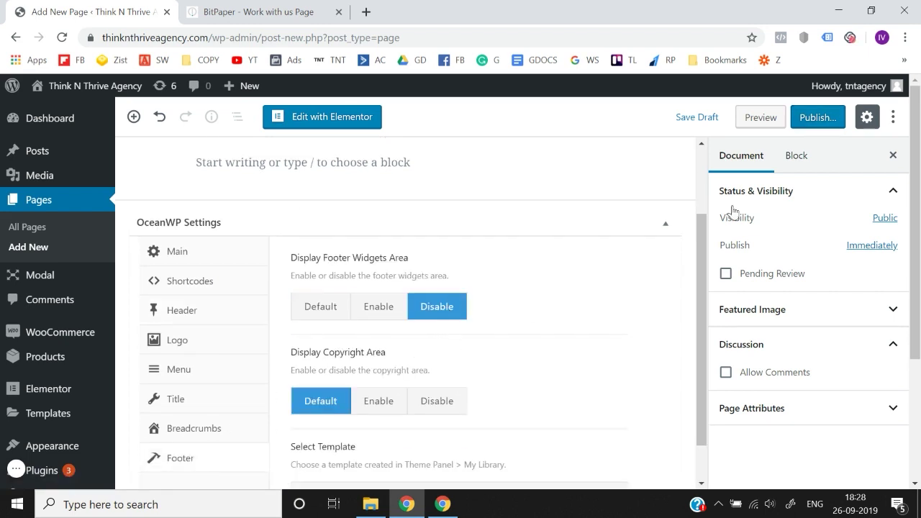
# Step: Publish the page and dismiss the post-publish information
pyautogui.click(812, 124)
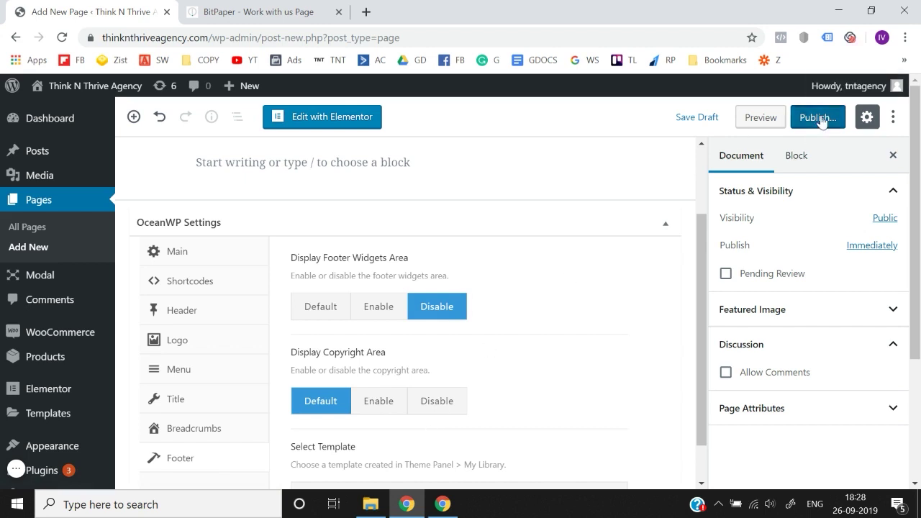
pyautogui.click(825, 117)
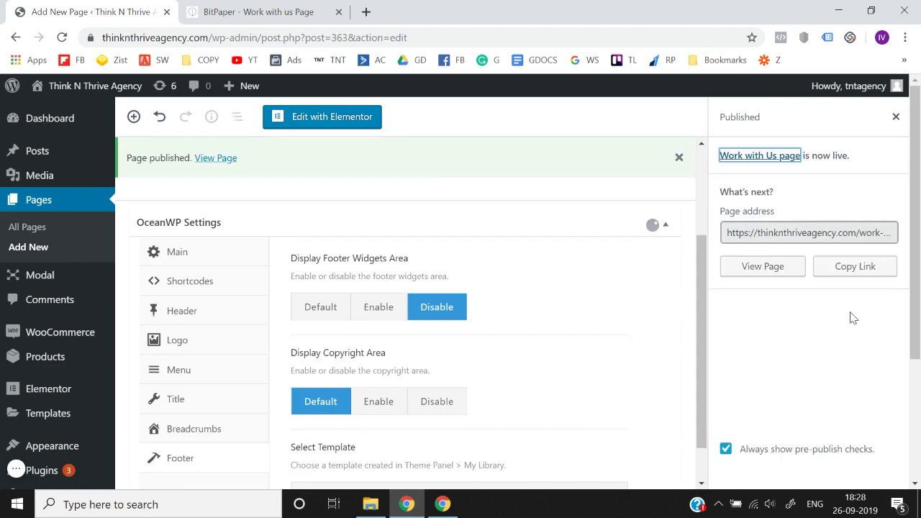
pyautogui.click(896, 117)
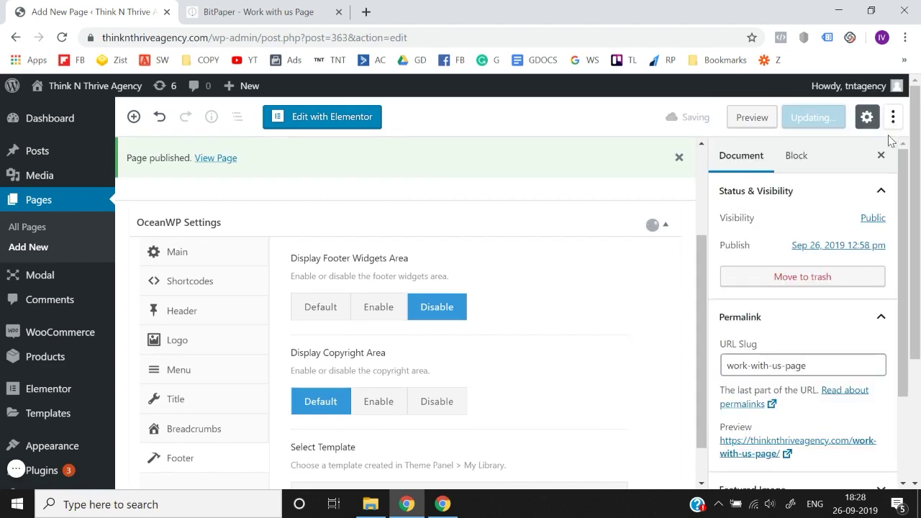
# Step: Set the page's URL slug to "work" and update the page
pyautogui.scroll(-2, 810, 282)
pyautogui.click(826, 269)
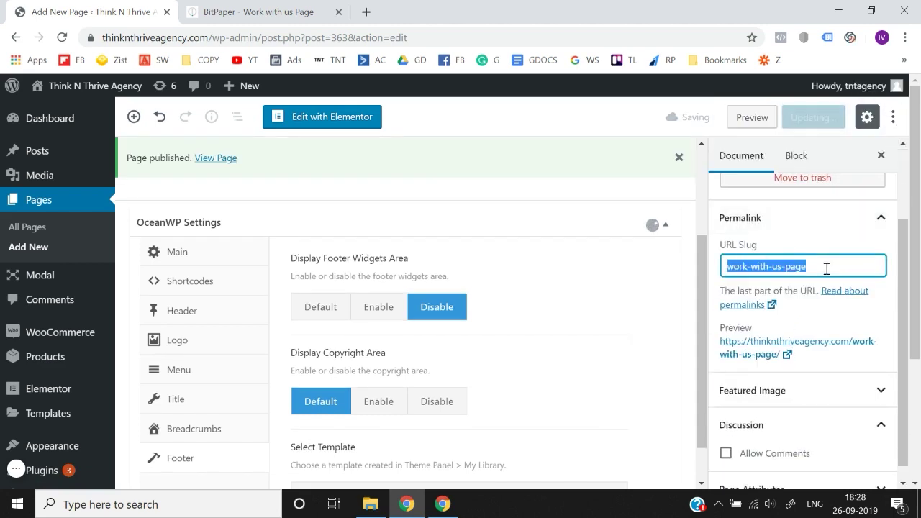
pyautogui.write('wo')
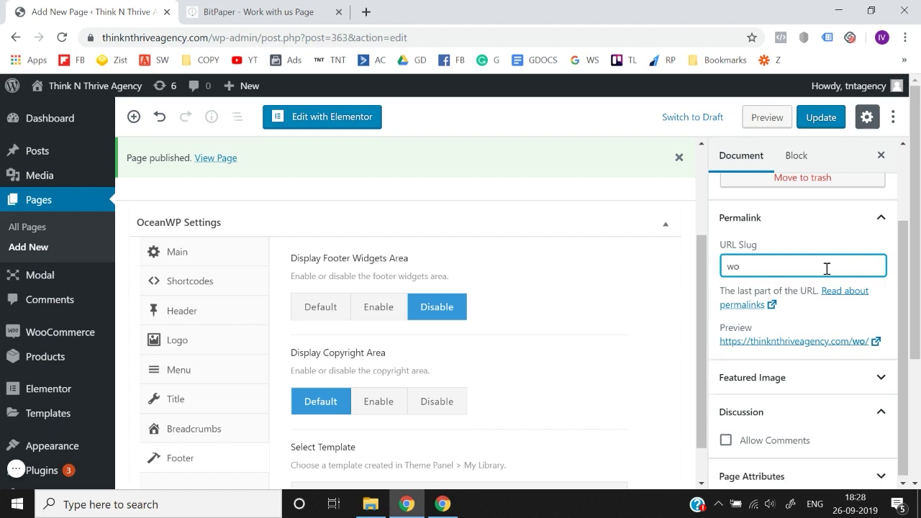
pyautogui.write('rk')
pyautogui.click(823, 117)
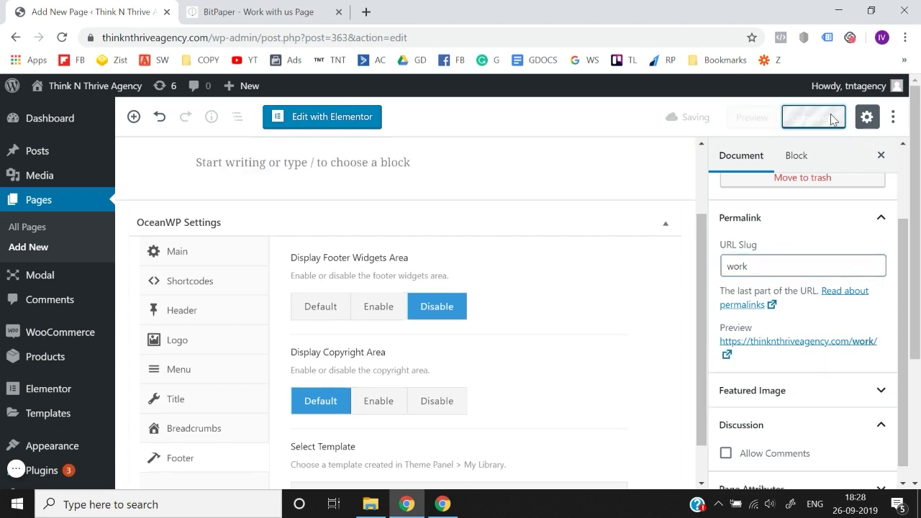
# Step: View the updated live page in a separate browser tab
pyautogui.scroll(2, 789, 233)
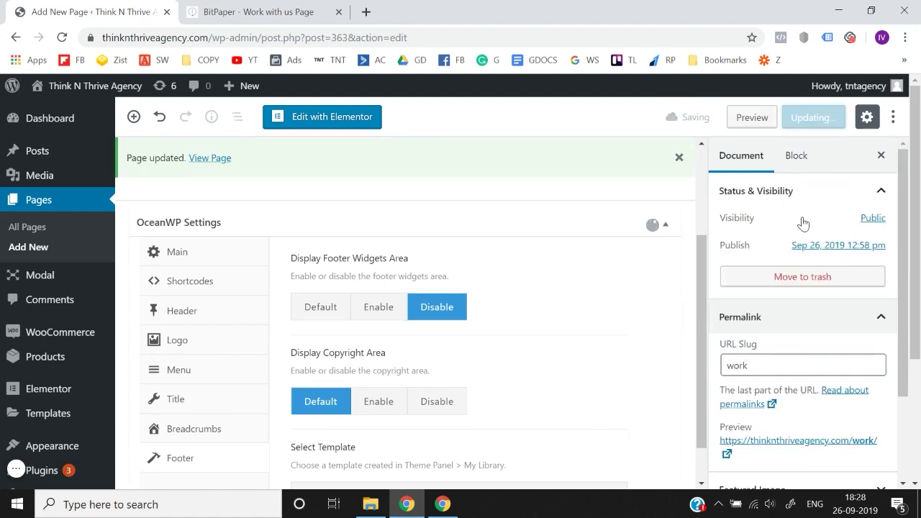
pyautogui.click(216, 159)
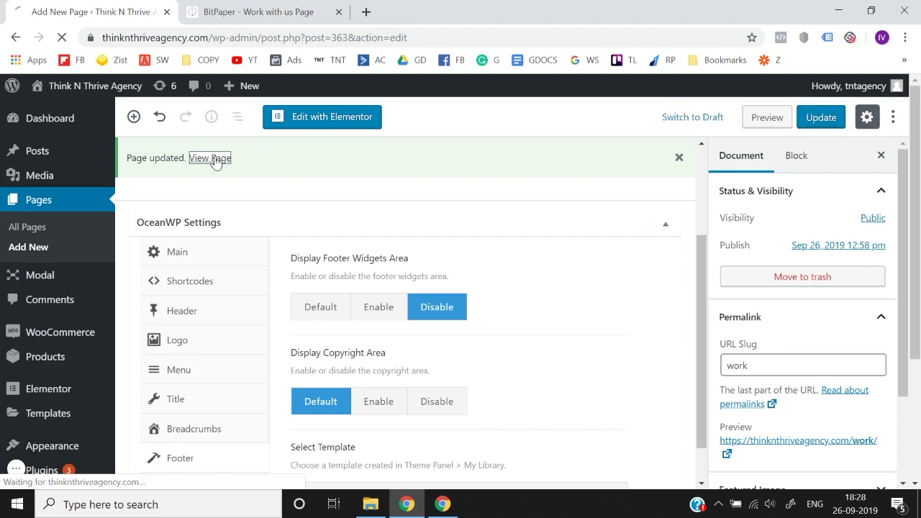
pyautogui.rightClick(216, 159)
pyautogui.click(223, 167)
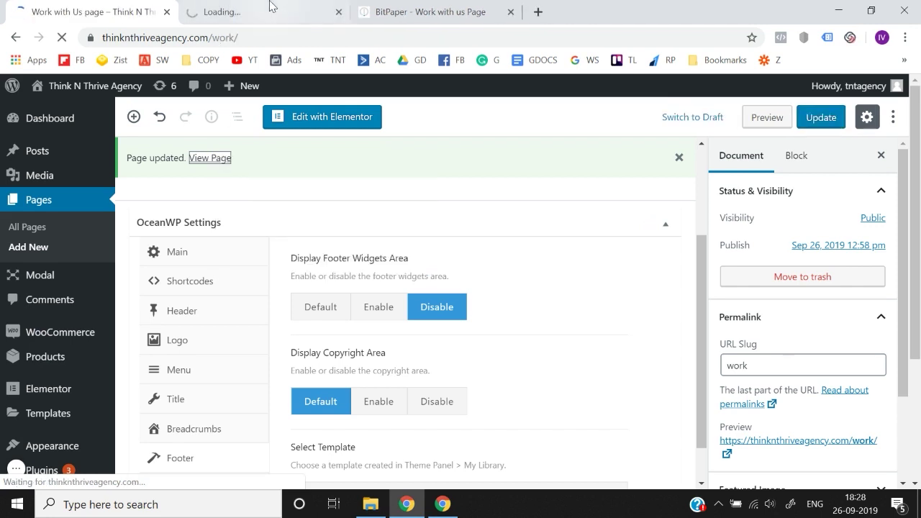
pyautogui.click(272, 7)
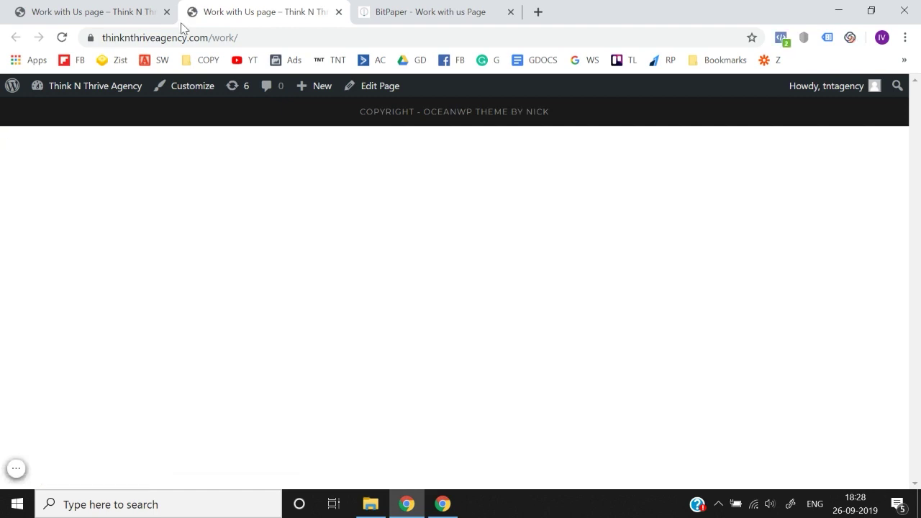
# Step: Return to the WordPress page editor and open the page in Elementor
pyautogui.click(63, 6)
pyautogui.click(16, 37)
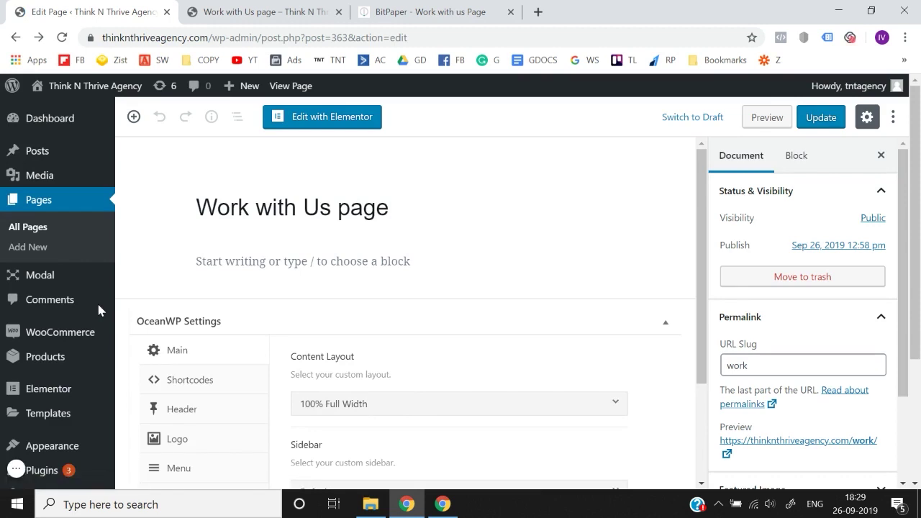
pyautogui.click(305, 121)
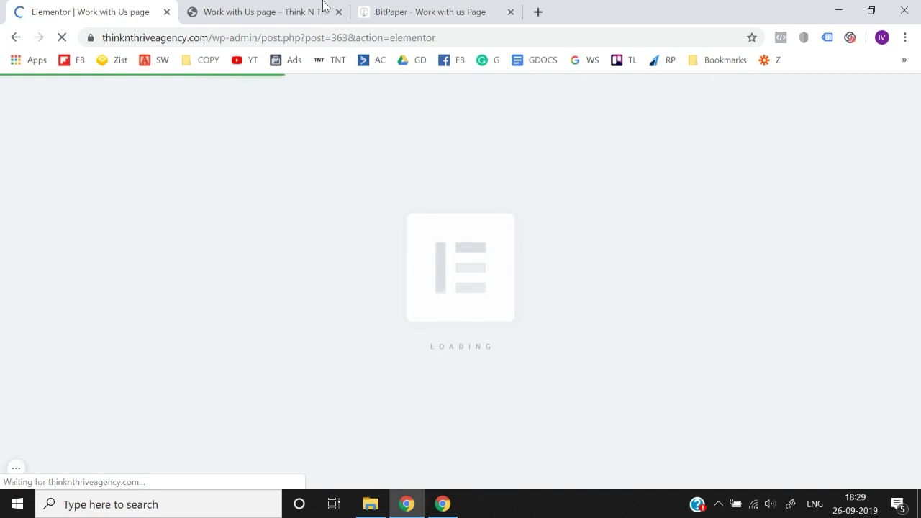
# Step: Switch to the BitPaper outline on page 2 and mark the "work with us page" title and the Context box with short dashes
pyautogui.click(358, 8)
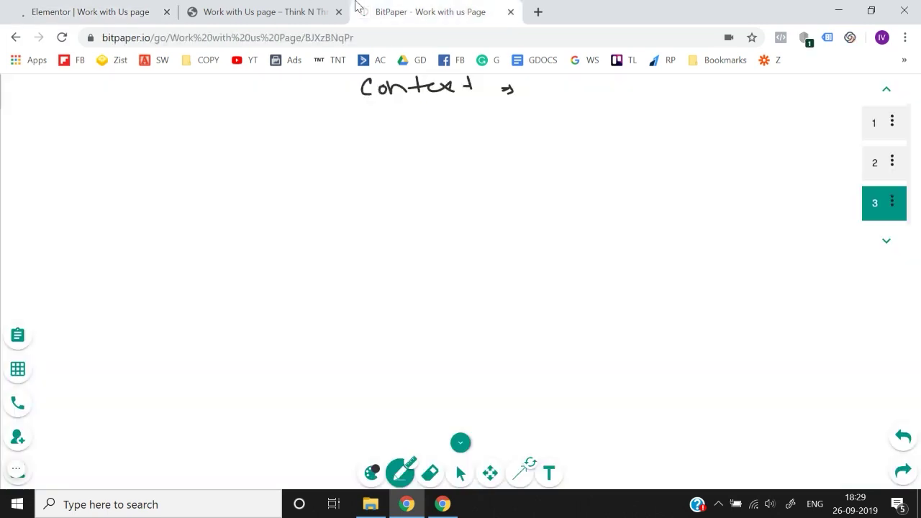
pyautogui.click(863, 166)
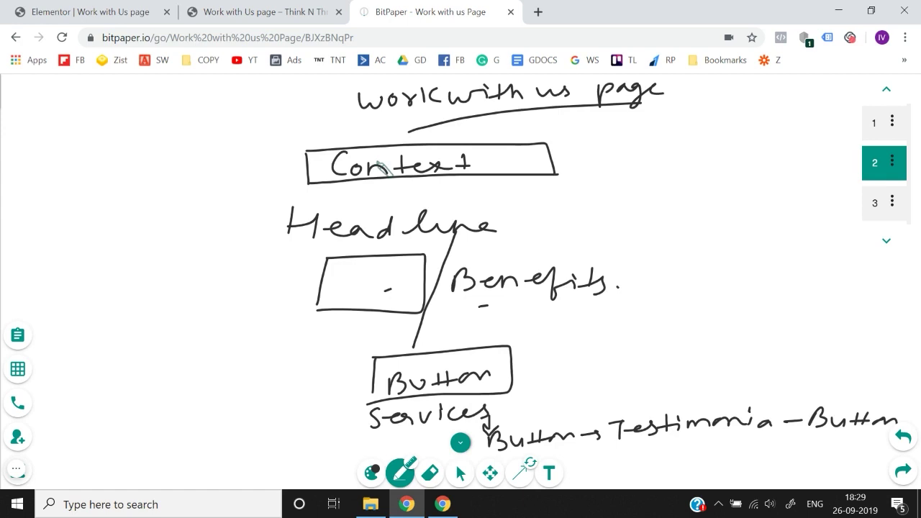
pyautogui.moveTo(326, 92); pyautogui.dragTo(361, 93)
pyautogui.moveTo(283, 166); pyautogui.dragTo(297, 166)
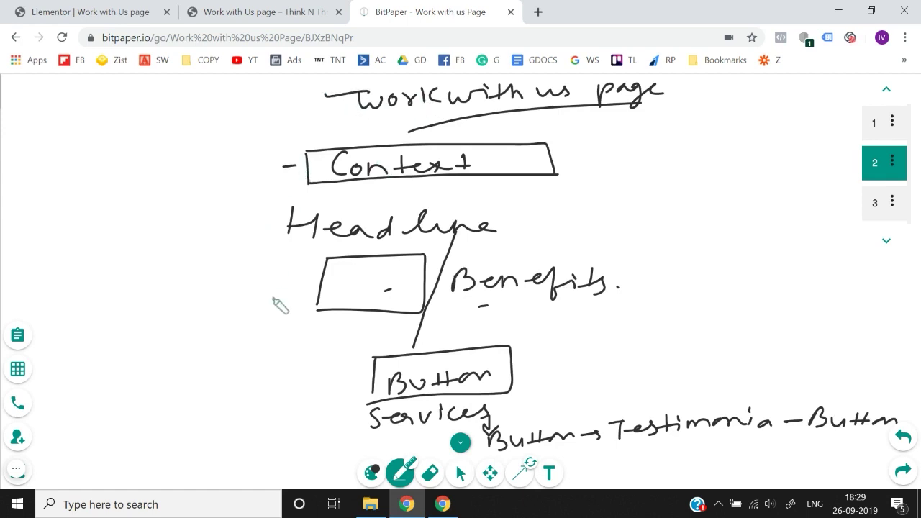
pyautogui.click(173, 8)
pyautogui.click(408, 7)
# Step: Return to the Elementor editor and add a single-column section to the empty page
pyautogui.click(98, 8)
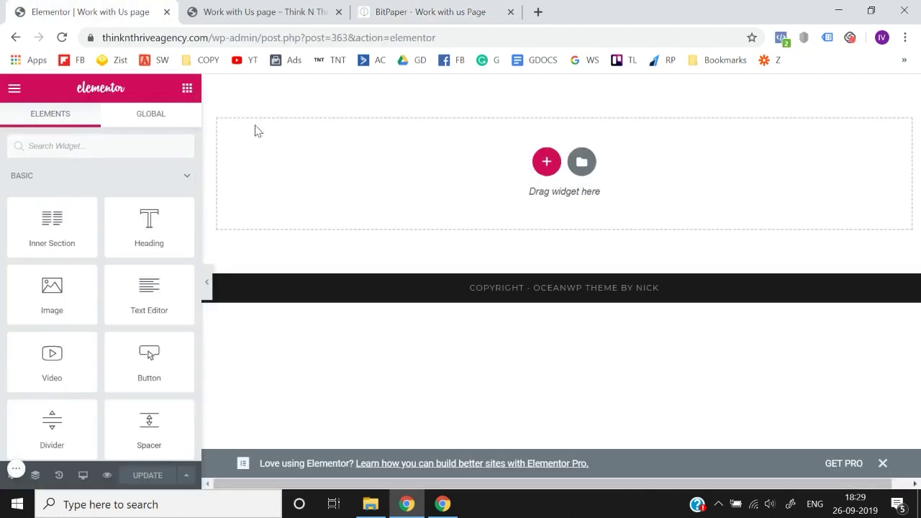
pyautogui.click(123, 154)
pyautogui.write('ima')
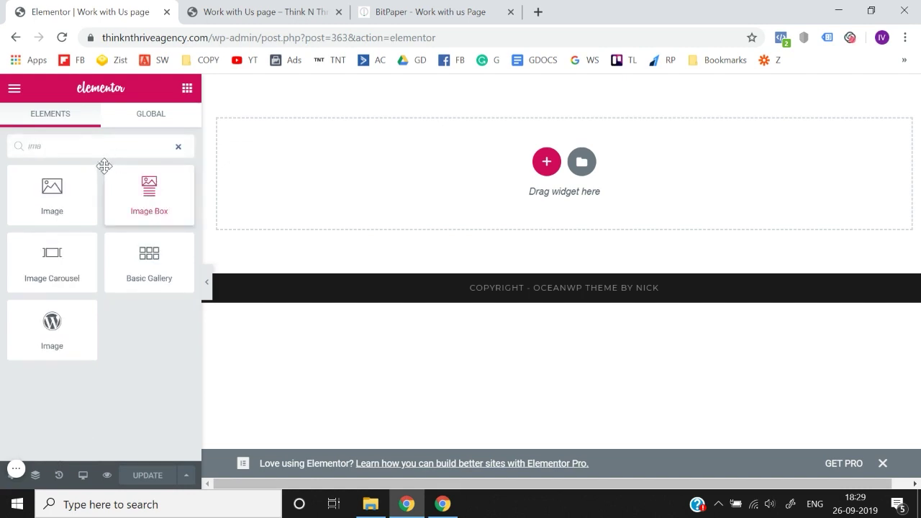
pyautogui.click(545, 162)
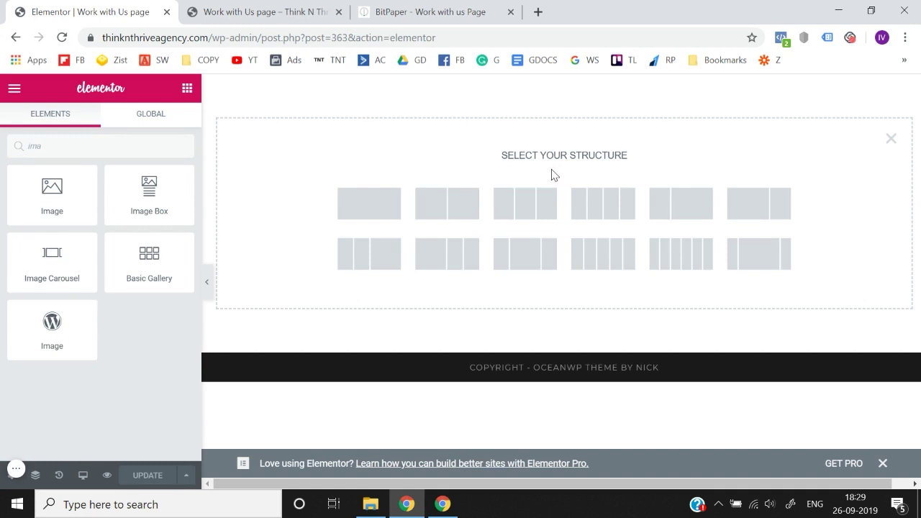
pyautogui.click(370, 210)
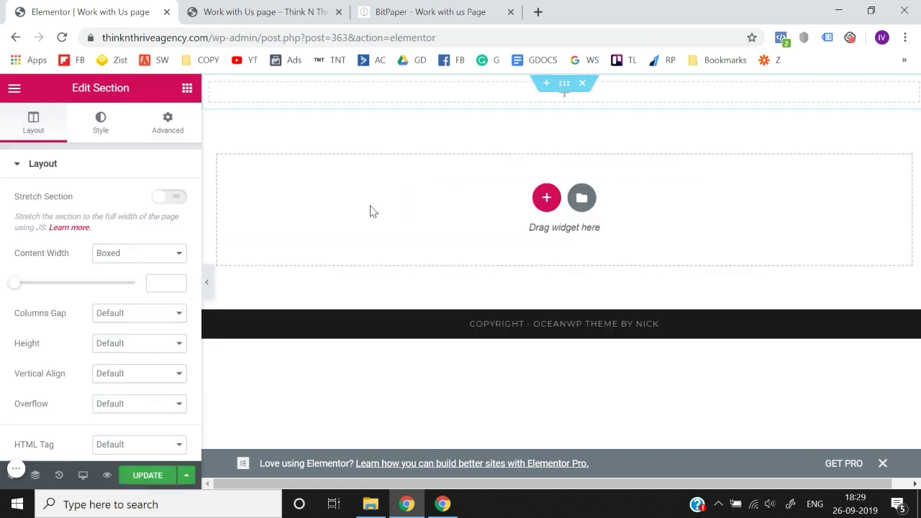
# Step: Add an Image widget to the empty section and insert the Think N Thrive Agency logo from the media library
pyautogui.click(186, 89)
pyautogui.click(157, 149)
pyautogui.write('ima')
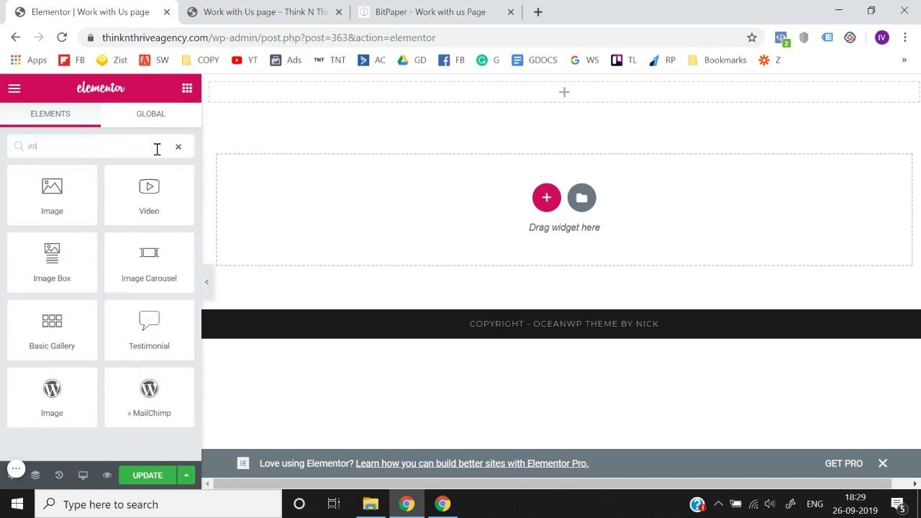
pyautogui.moveTo(49, 195); pyautogui.dragTo(551, 96)
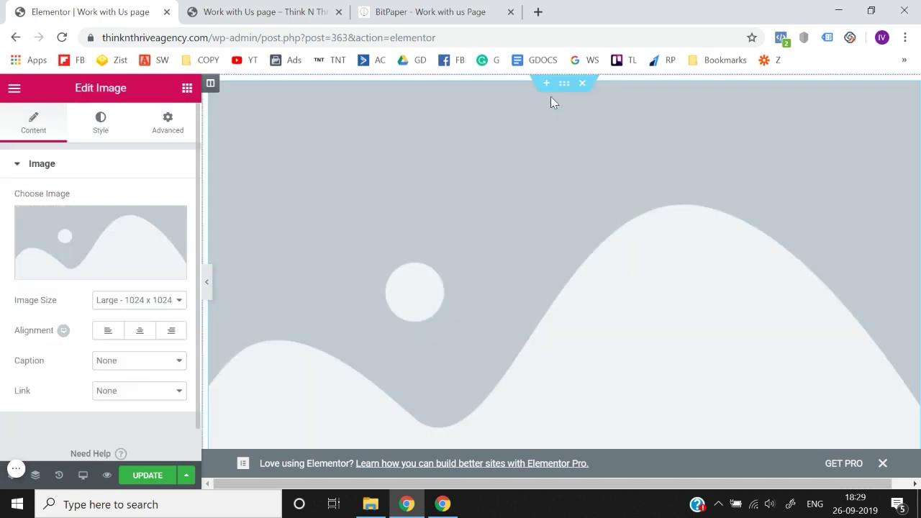
pyautogui.click(118, 240)
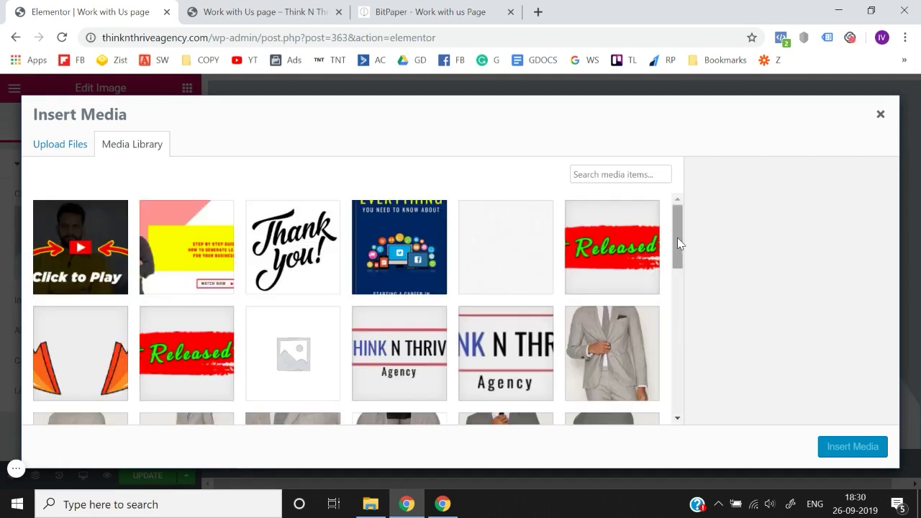
pyautogui.moveTo(678, 238); pyautogui.dragTo(678, 268)
pyautogui.click(378, 288)
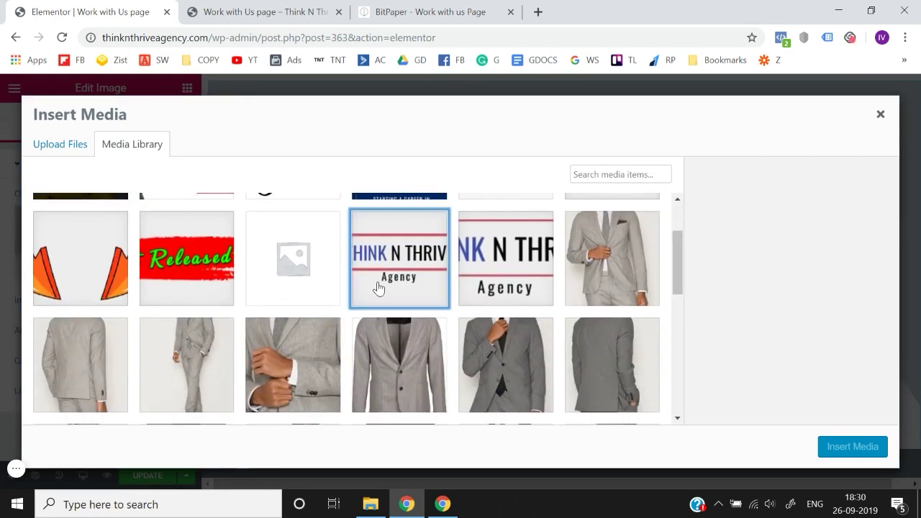
pyautogui.click(864, 453)
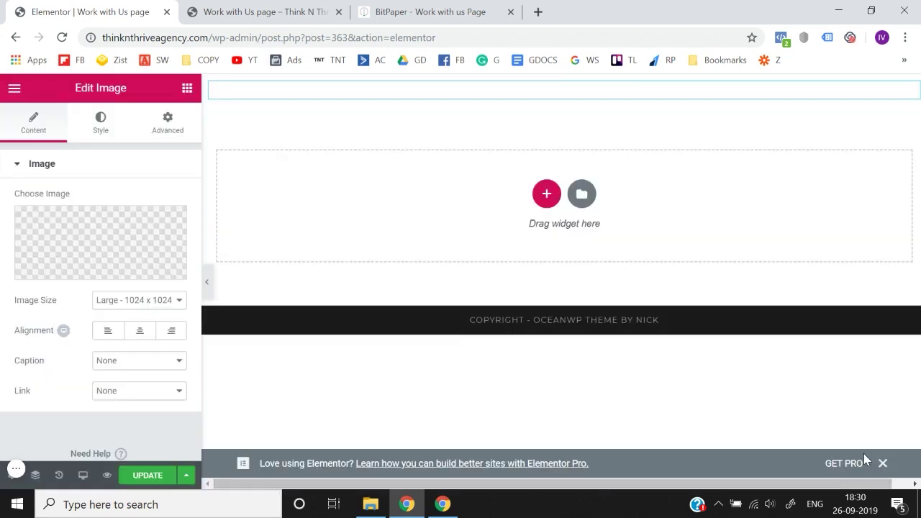
# Step: Add a single-column section below the logo and place a Heading widget in it
pyautogui.click(187, 91)
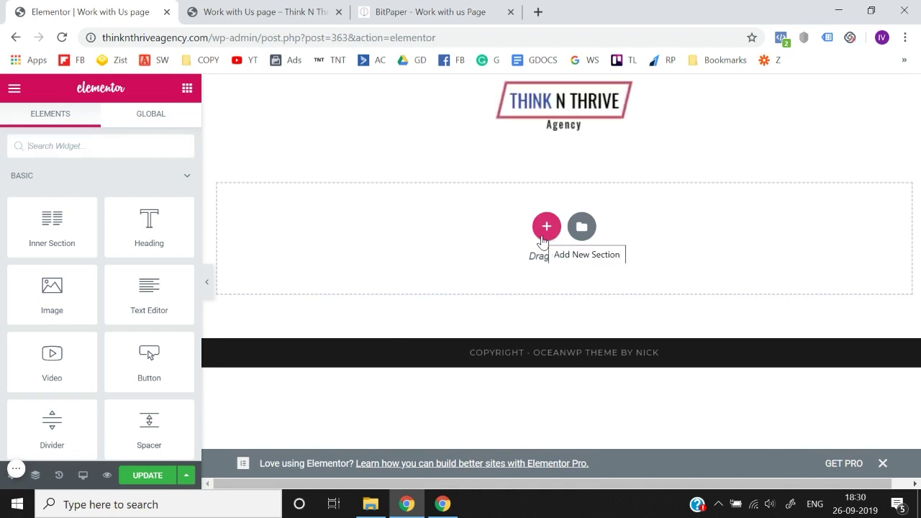
pyautogui.click(544, 237)
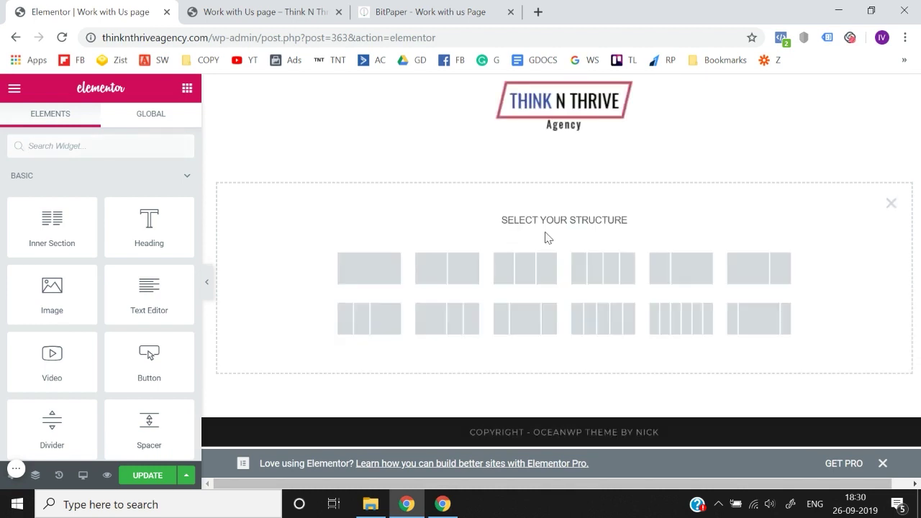
pyautogui.click(347, 274)
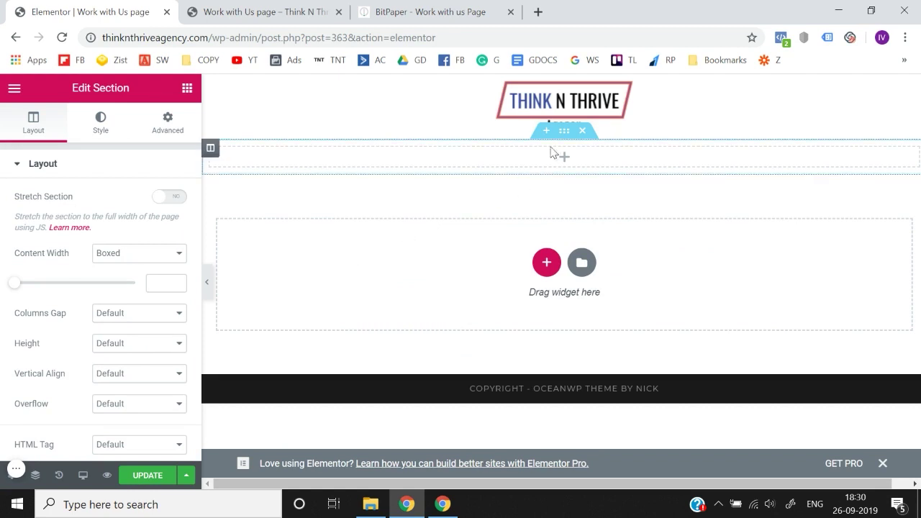
pyautogui.click(187, 88)
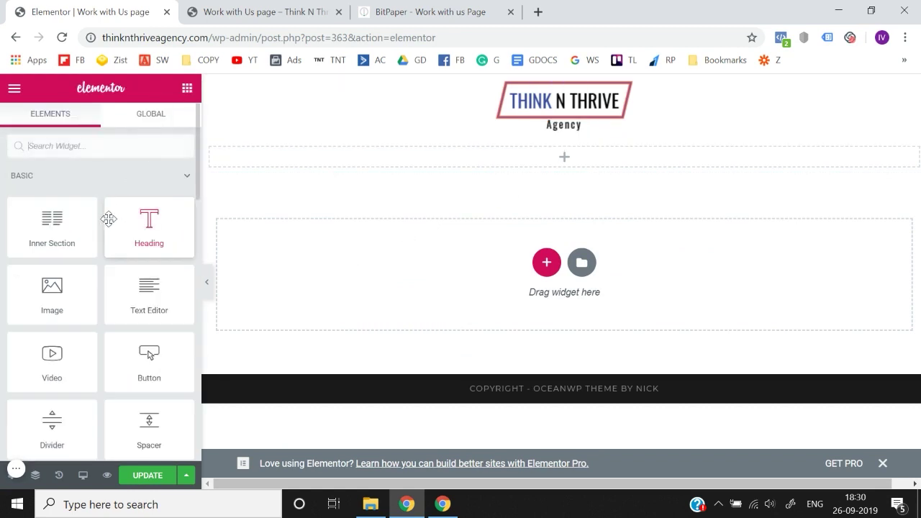
pyautogui.moveTo(149, 223); pyautogui.dragTo(561, 150)
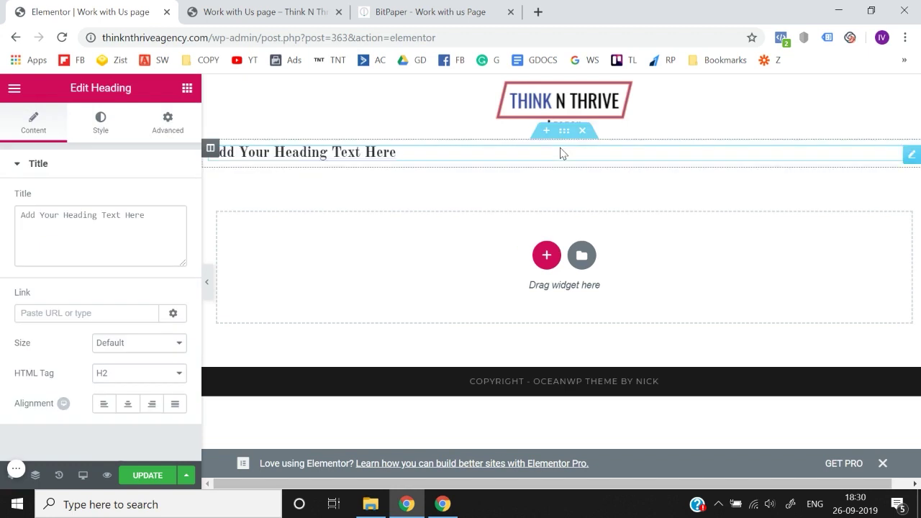
# Step: Set the heading text to "For business owners who are looking to double, triple or even quadruple their revenue" and center it
pyautogui.click(133, 233)
pyautogui.hotkey('ctrl', 'a')
pyautogui.press('BackSpace')
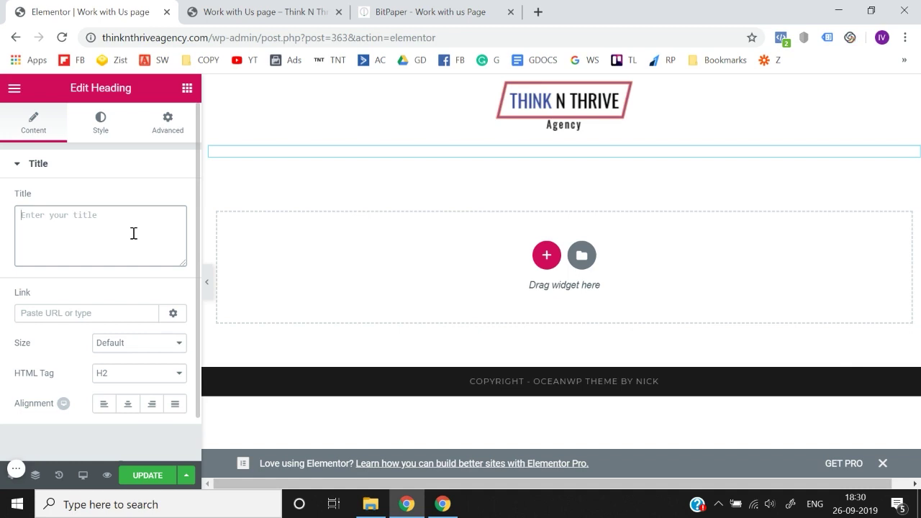
pyautogui.write('For')
pyautogui.press('BackSpace')
pyautogui.press('BackSpace')
pyautogui.press('BackSpace')
pyautogui.press('BackSpace')
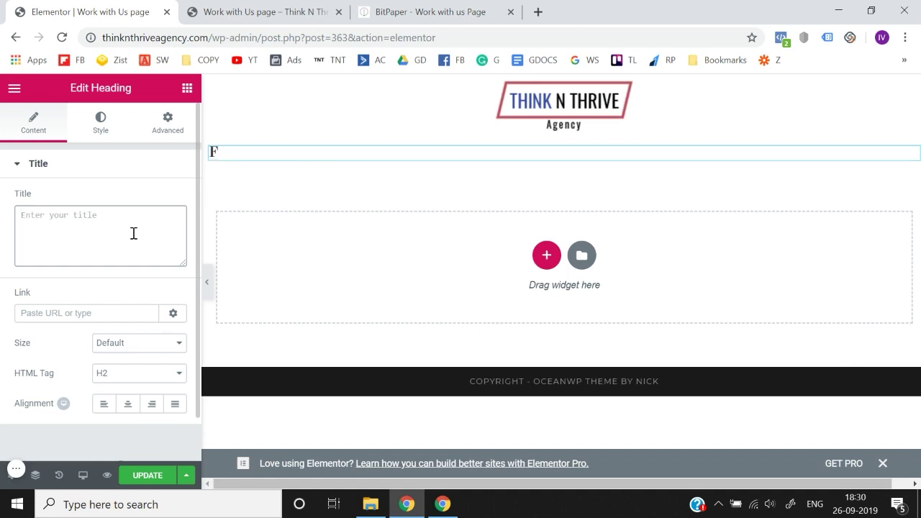
pyautogui.write('For nbu')
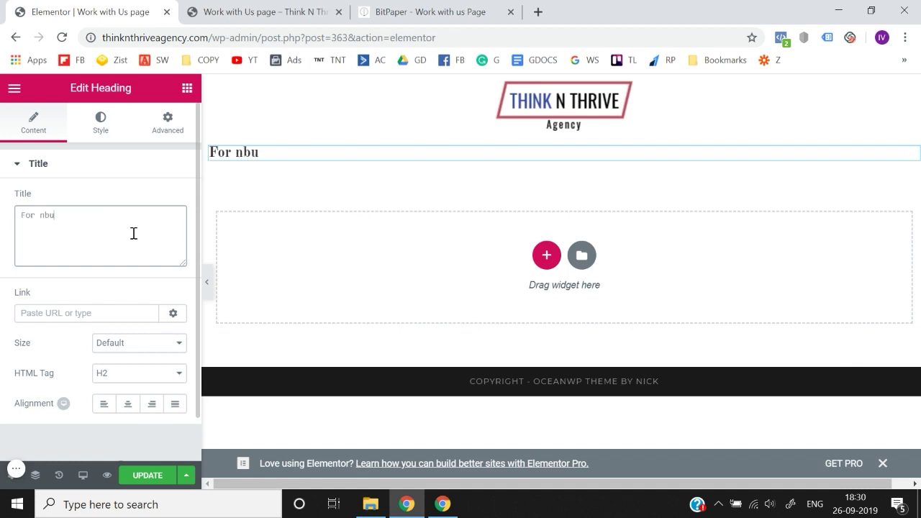
pyautogui.write('bueiness ow')
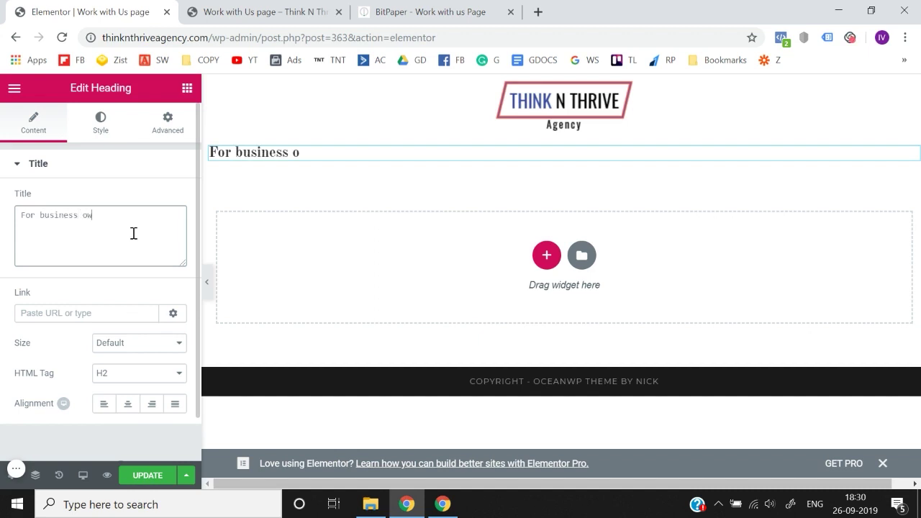
pyautogui.write('ners who are l')
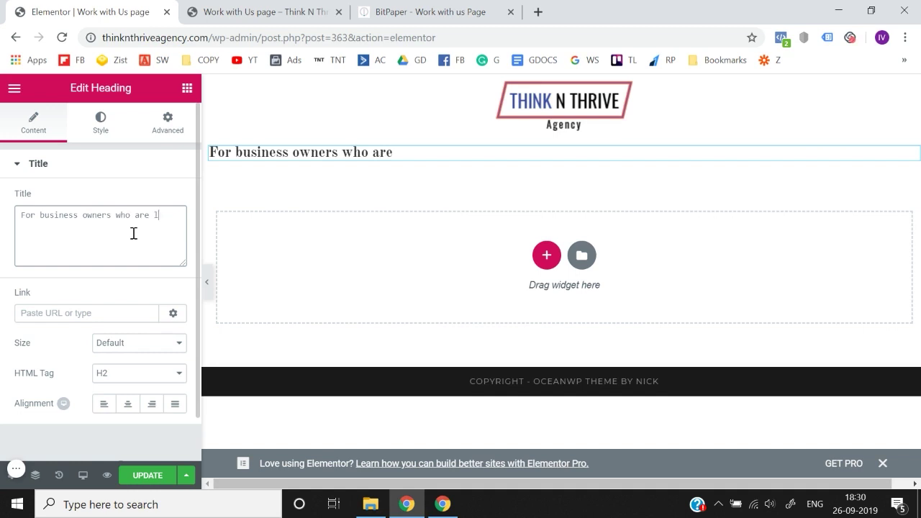
pyautogui.write('ooking to double, trui')
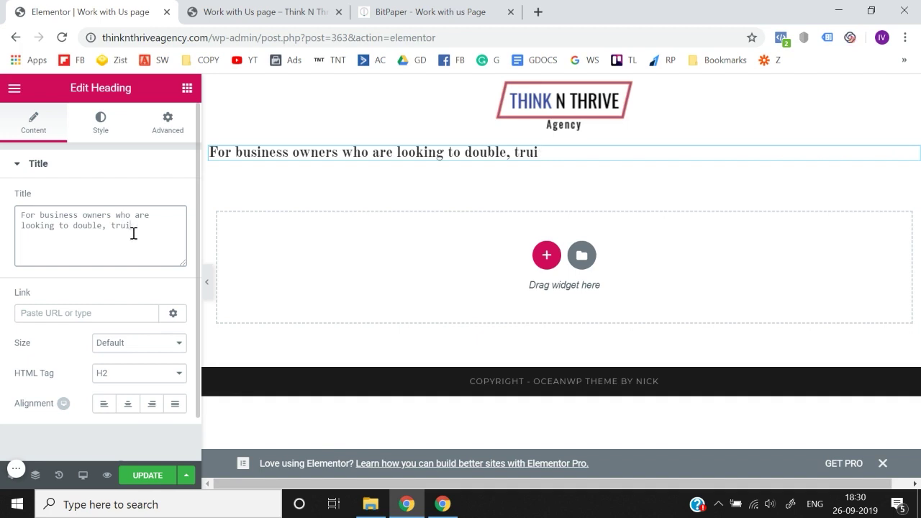
pyautogui.write('ple or')
pyautogui.press('BackSpace')
pyautogui.write('even qua')
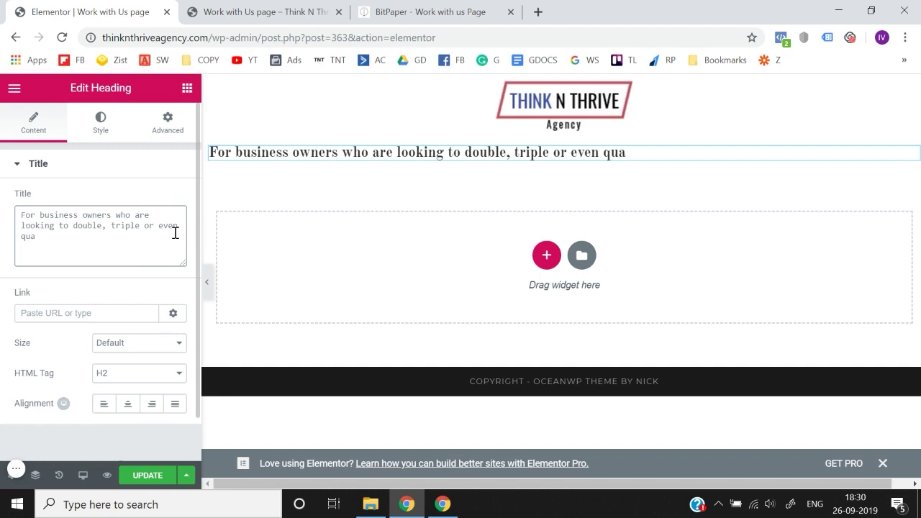
pyautogui.write('rdrupe')
pyautogui.press('BackSpace')
pyautogui.press('BackSpace')
pyautogui.write('pl')
pyautogui.press('BackSpace')
pyautogui.write('le their revenue')
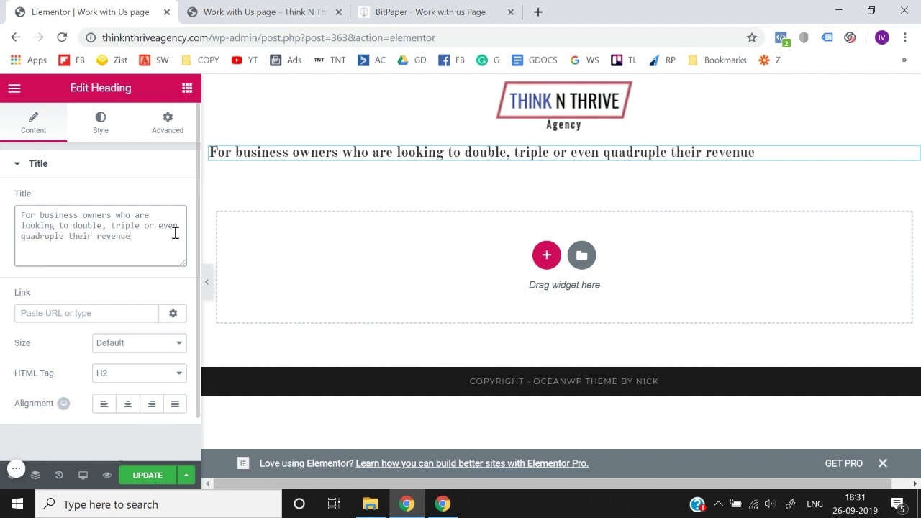
pyautogui.click(127, 410)
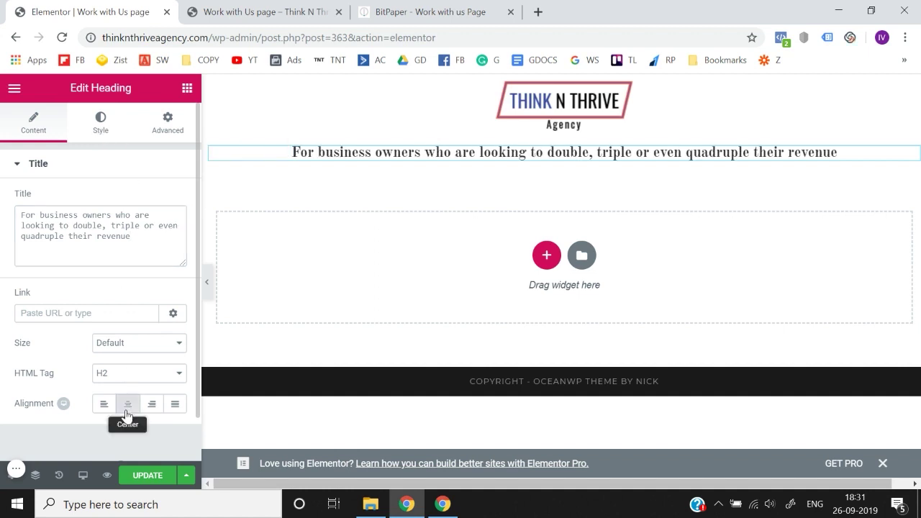
# Step: Change the heading's typography to the Nunito font family
pyautogui.click(108, 124)
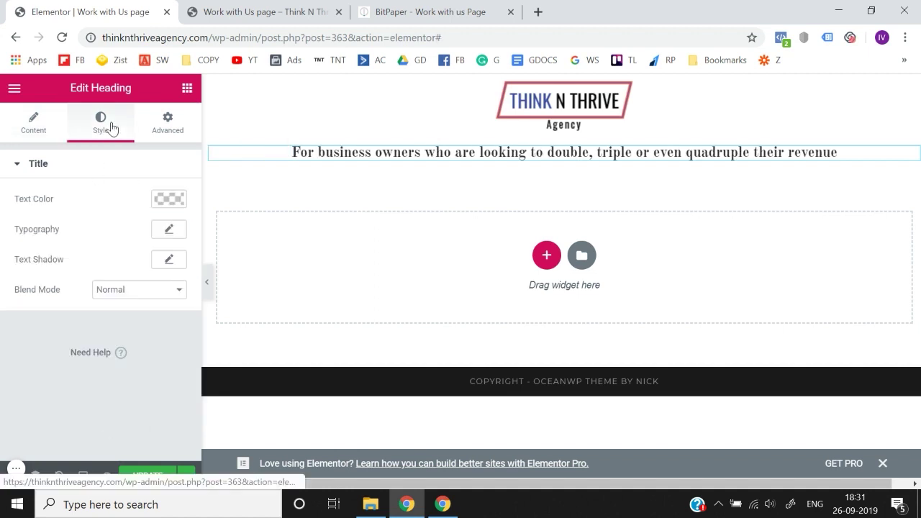
pyautogui.click(179, 230)
pyautogui.click(120, 269)
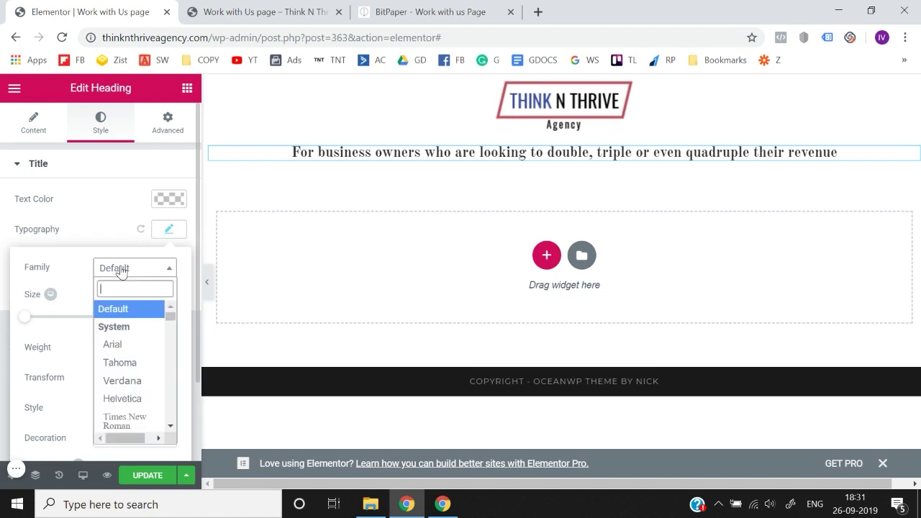
pyautogui.write('nunito')
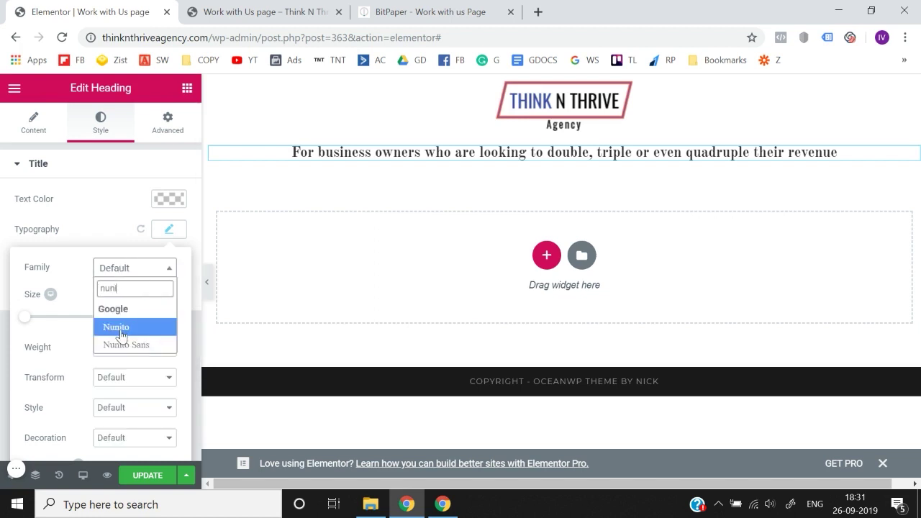
pyautogui.click(118, 328)
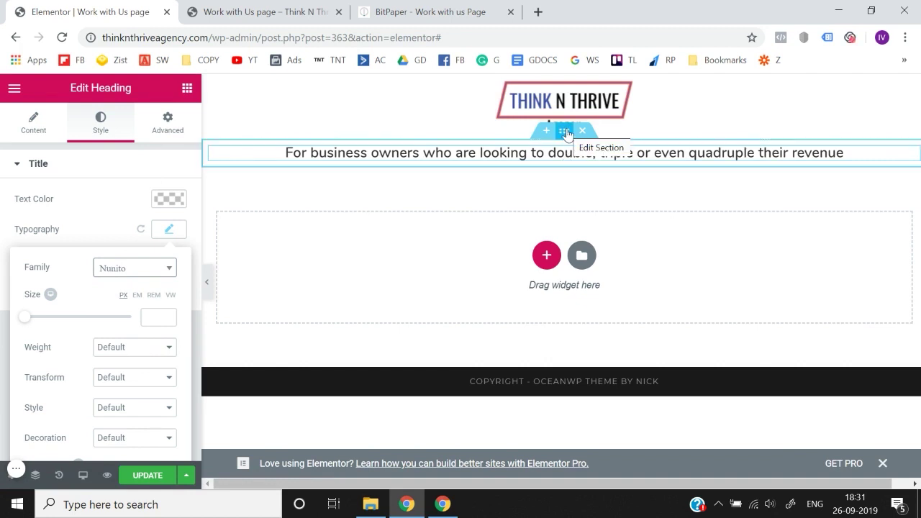
# Step: Give the heading's section a classic solid background in black (#000000)
pyautogui.click(564, 130)
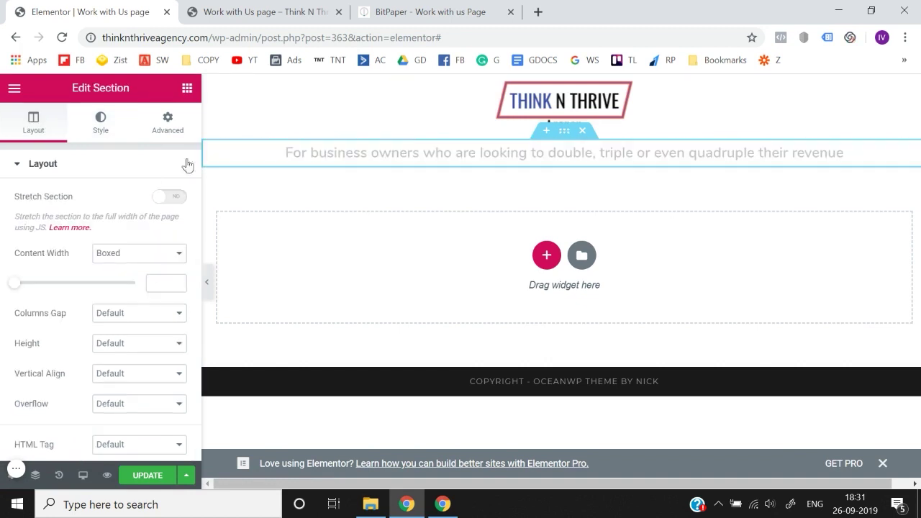
pyautogui.click(97, 128)
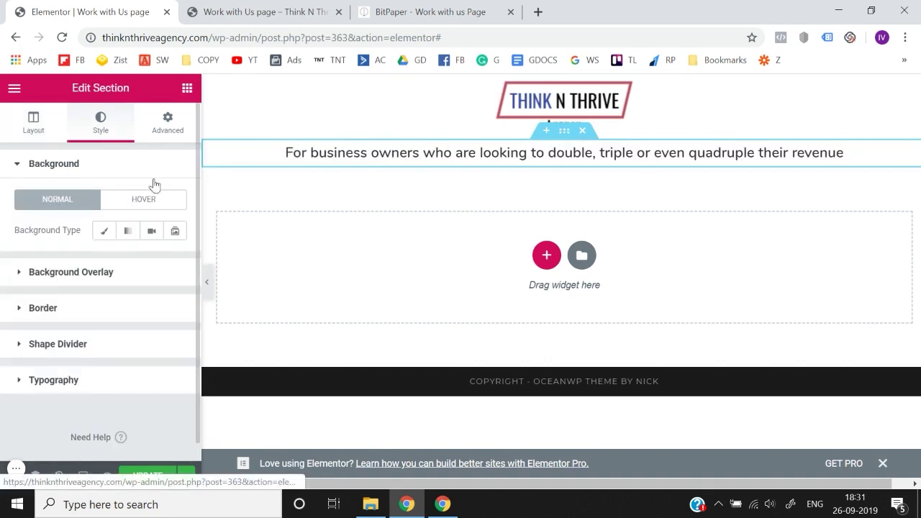
pyautogui.click(104, 231)
pyautogui.click(159, 260)
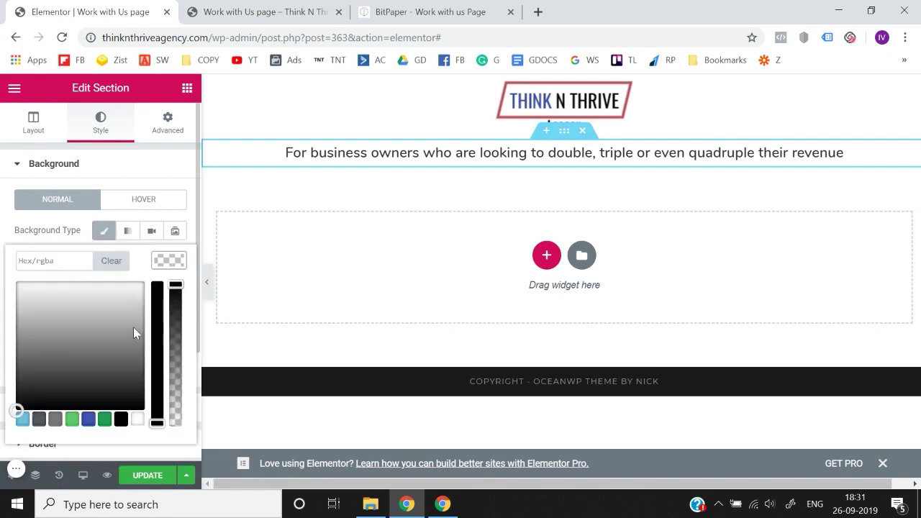
pyautogui.click(121, 422)
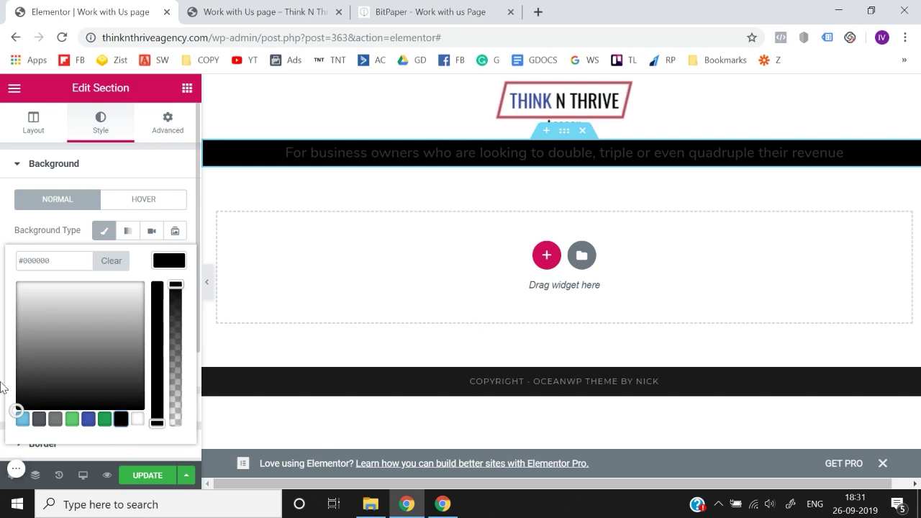
pyautogui.click(216, 338)
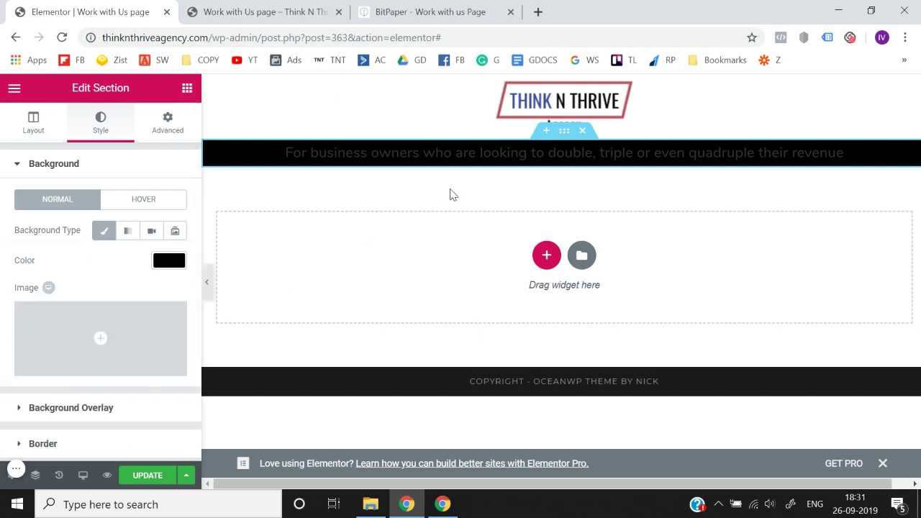
# Step: Set the text color of the heading on the black band to white
pyautogui.click(475, 153)
pyautogui.click(168, 199)
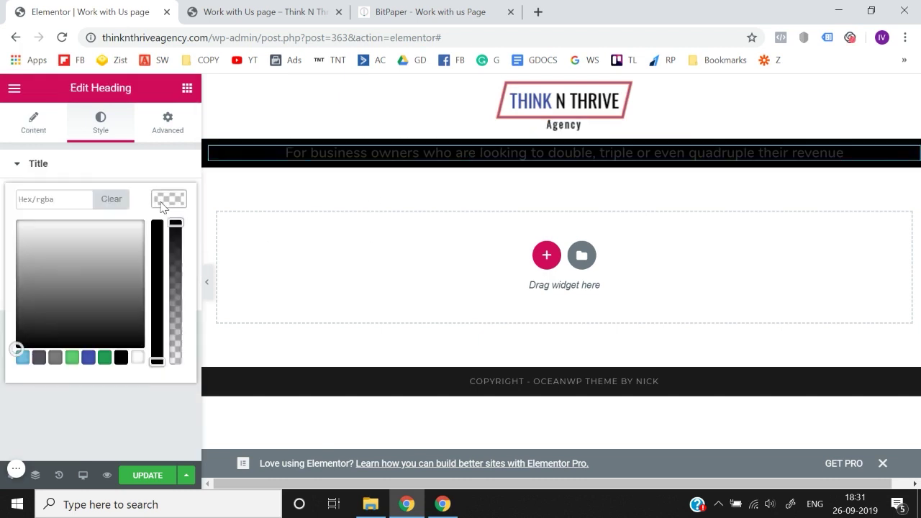
pyautogui.click(137, 358)
pyautogui.click(134, 395)
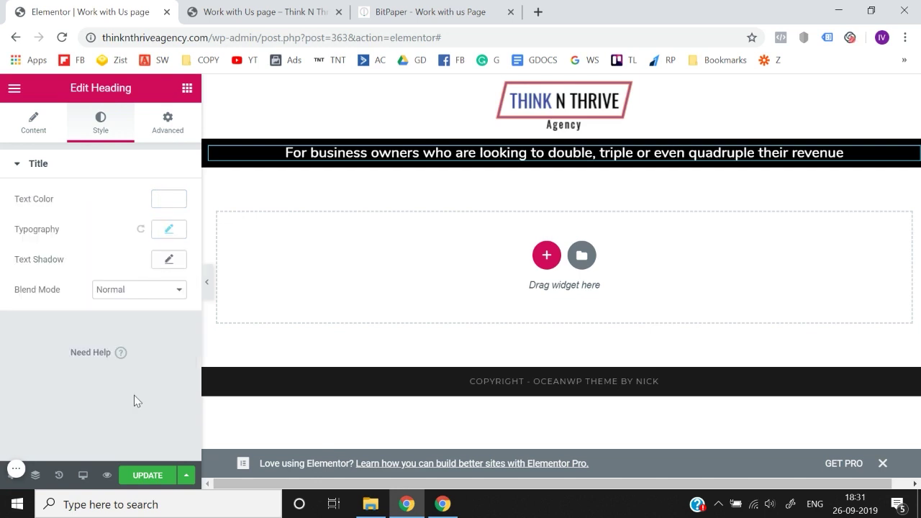
# Step: Set the boxed content width of the heading's section to 900
pyautogui.click(564, 131)
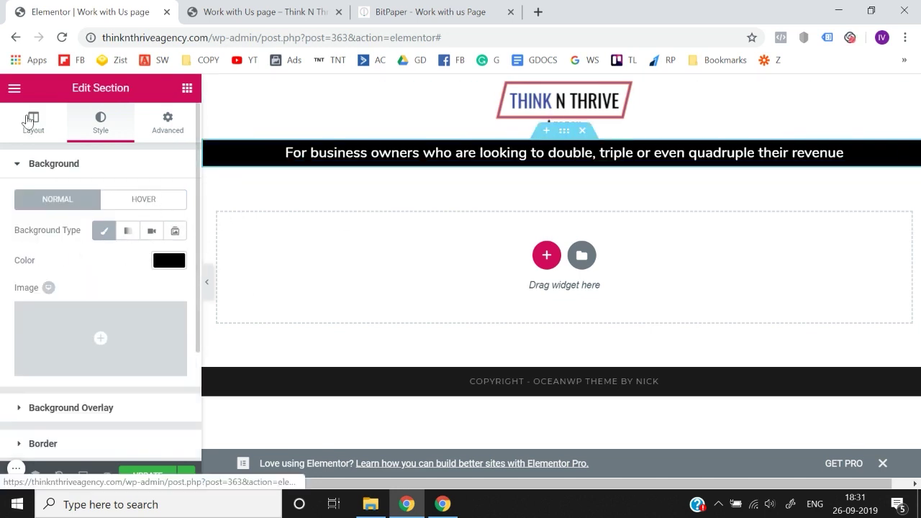
pyautogui.click(36, 123)
pyautogui.click(159, 286)
pyautogui.write('900')
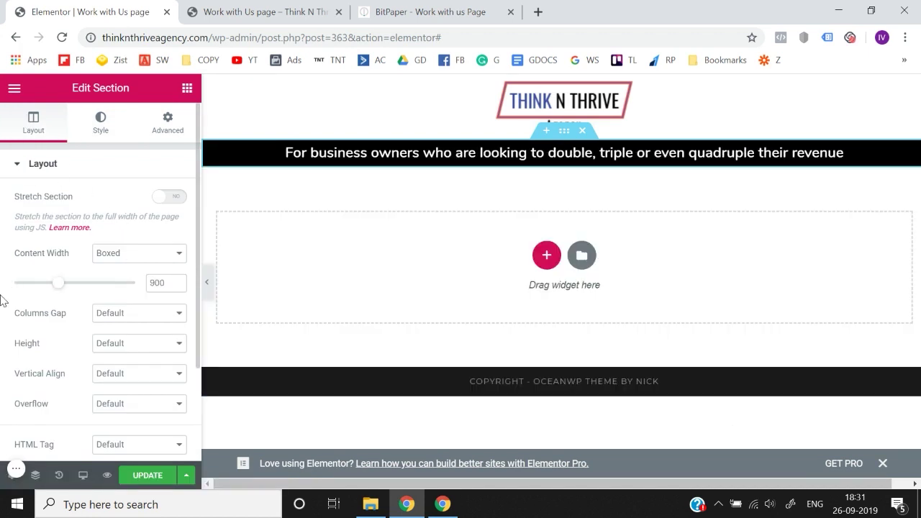
# Step: Preview the page at full width in the editor and switch to the BitPaper outline to check the next element
pyautogui.click(208, 292)
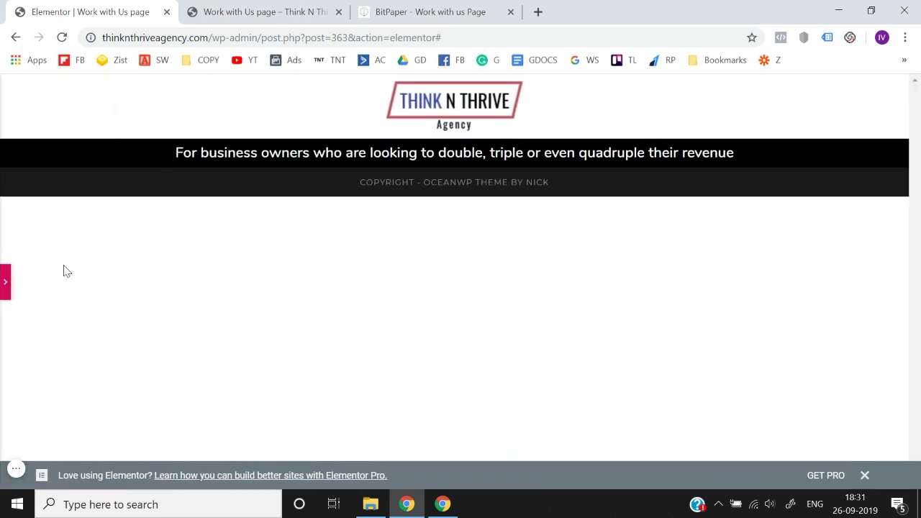
pyautogui.click(4, 281)
pyautogui.click(299, 7)
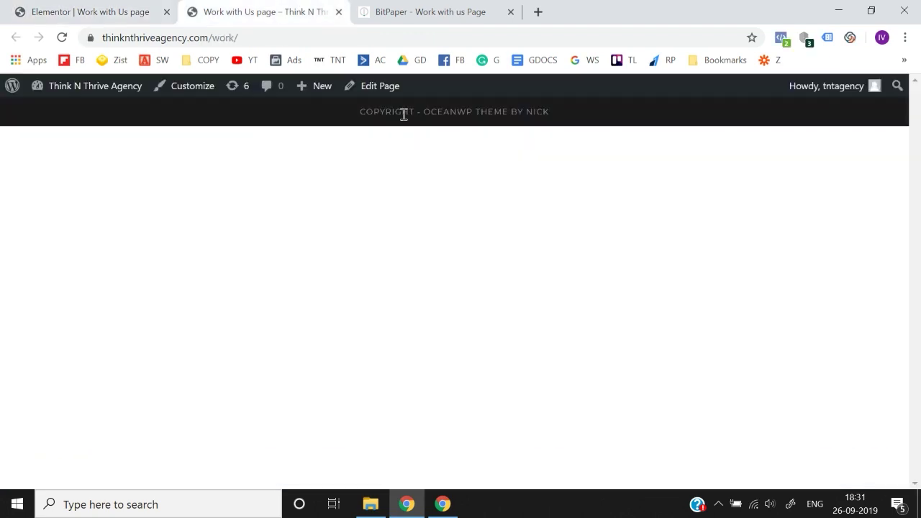
pyautogui.click(421, 9)
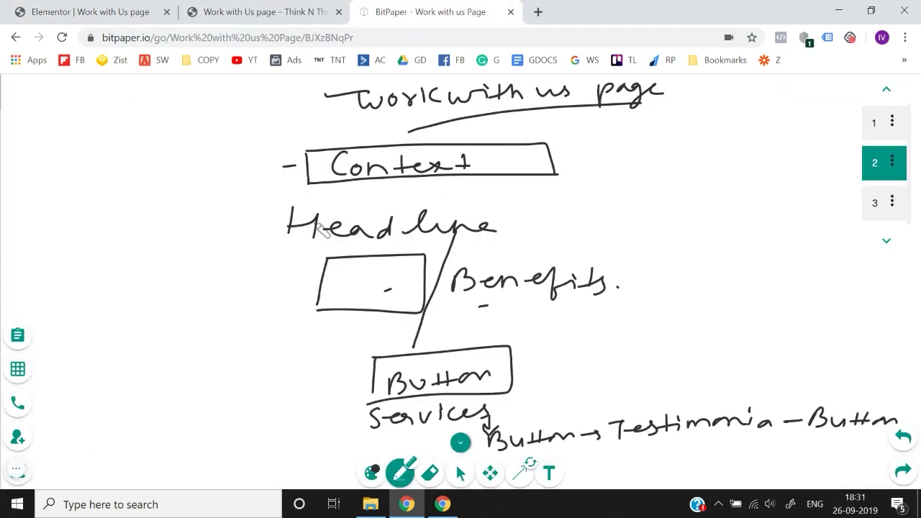
# Step: Return to the Elementor editor and add a single-column section with a Heading widget below the black band
pyautogui.click(69, 10)
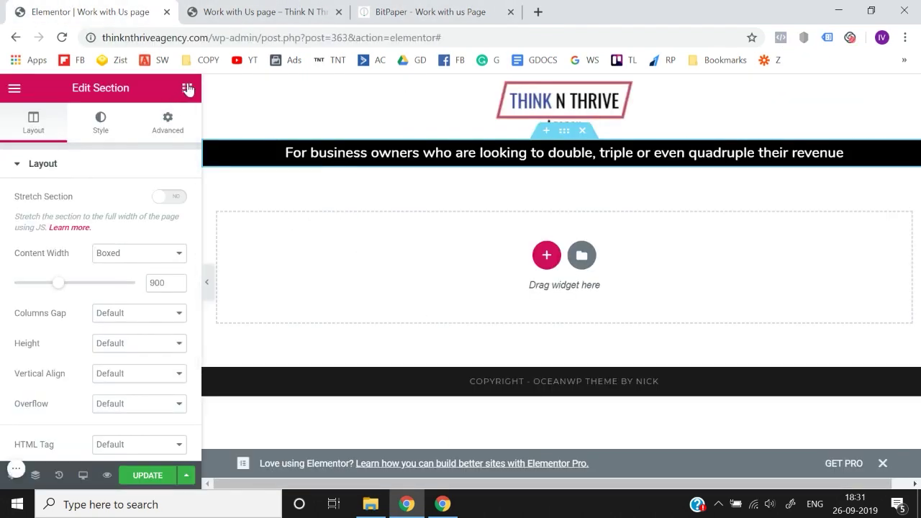
pyautogui.click(186, 88)
pyautogui.click(547, 256)
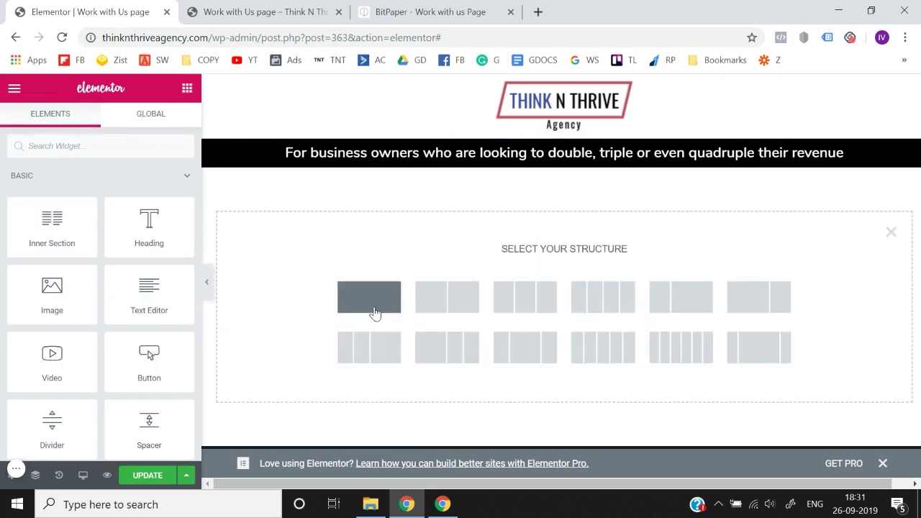
pyautogui.click(374, 312)
pyautogui.click(186, 88)
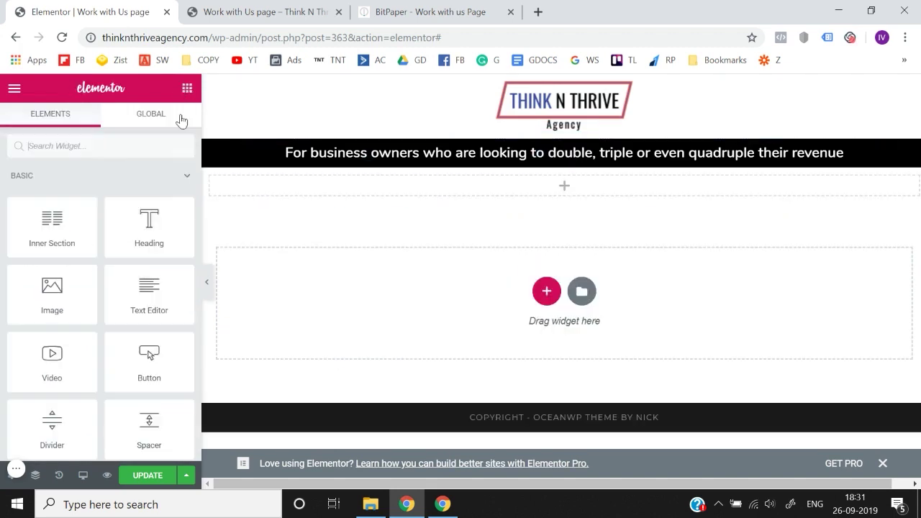
pyautogui.moveTo(150, 220); pyautogui.dragTo(551, 184)
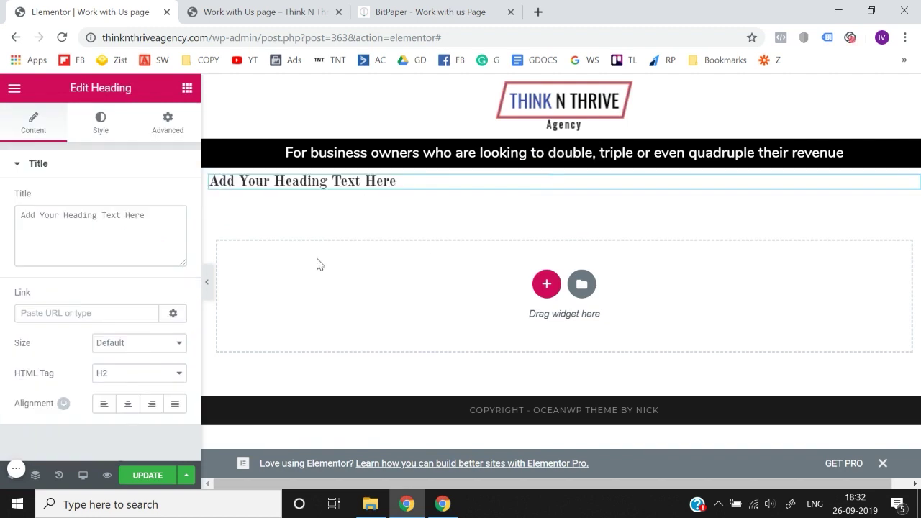
# Step: Set the new heading's title to "Double, Triple or even Quadruple your revenue in as little as 180 Days using our Proven and predictable Digital Marketing Strategies."
pyautogui.click(111, 227)
pyautogui.hotkey('ctrl', 'a')
pyautogui.press('BackSpace')
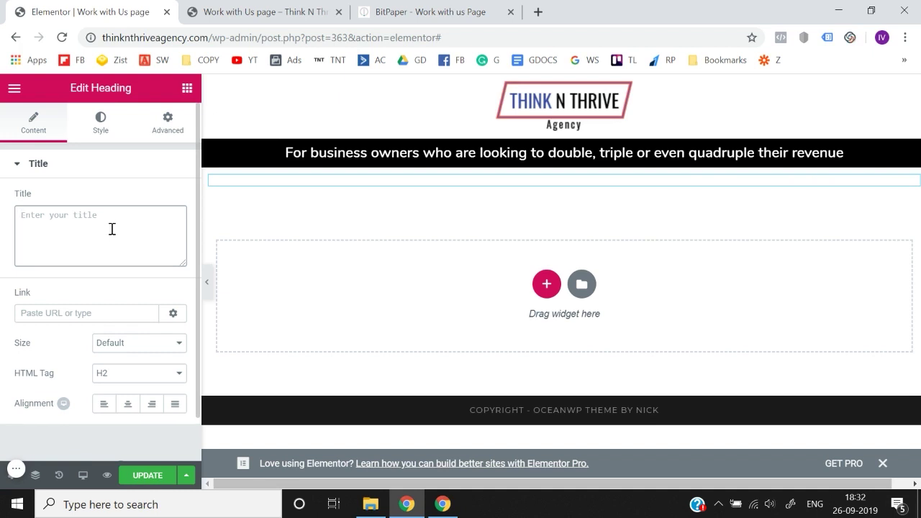
pyautogui.write('Double Triple')
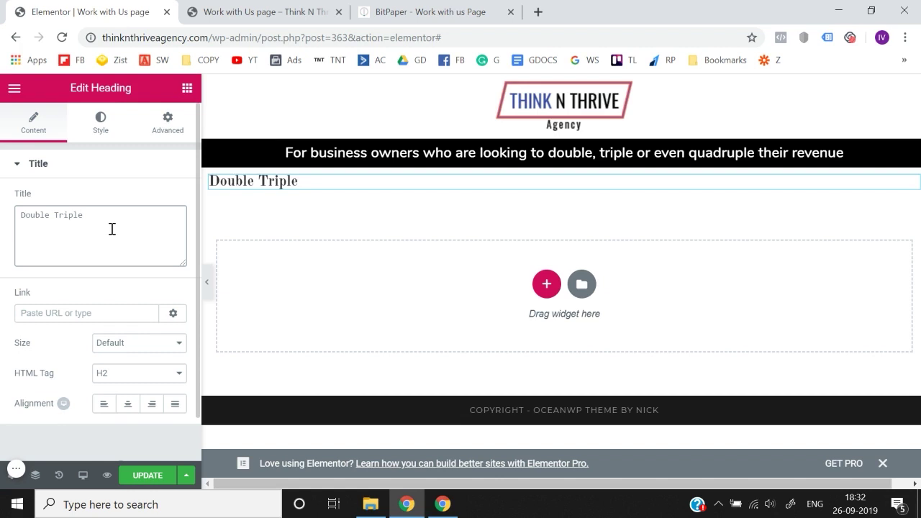
pyautogui.press('Left')
pyautogui.press('BackSpace')
pyautogui.write(', Triple or even Qu')
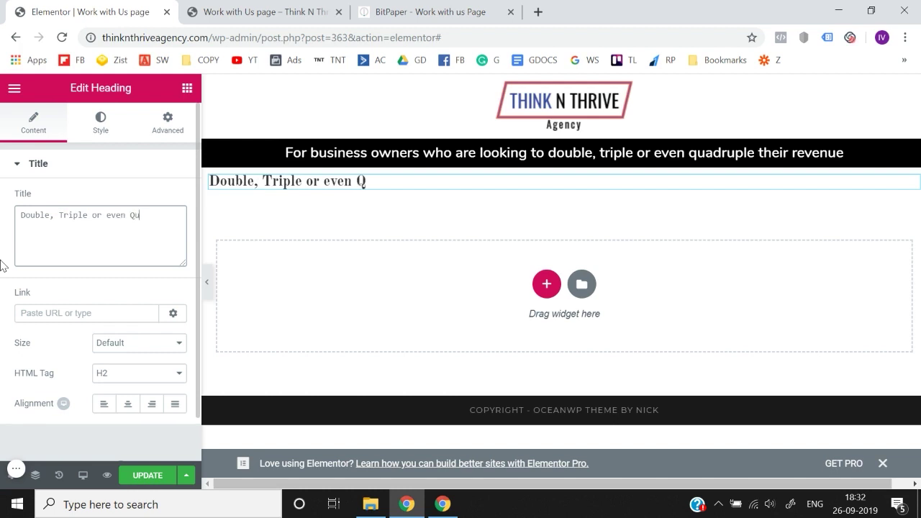
pyautogui.write('aduple your r')
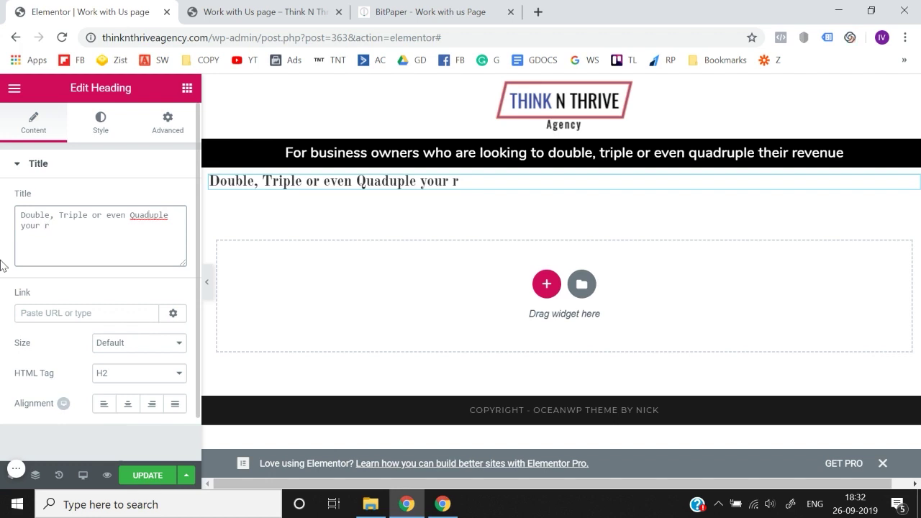
pyautogui.press('Left')
pyautogui.press('Left')
pyautogui.press('Left')
pyautogui.press('Left')
pyautogui.press('Left')
pyautogui.press('Left')
pyautogui.press('Left')
pyautogui.press('Left')
pyautogui.press('Left')
pyautogui.press('Left')
pyautogui.press('Left')
pyautogui.press('Left')
pyautogui.write('r')
pyautogui.press('End')
pyautogui.write('revenue in as li')
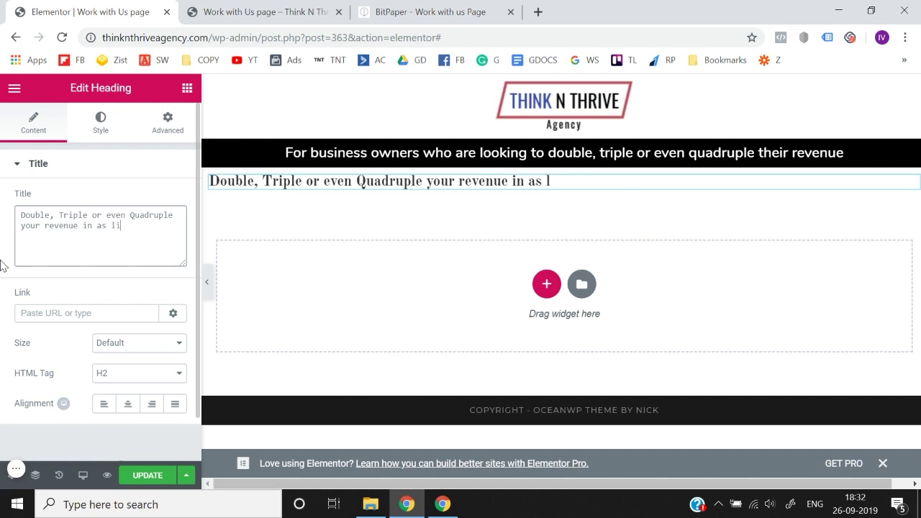
pyautogui.write('ttle as 180 Dya')
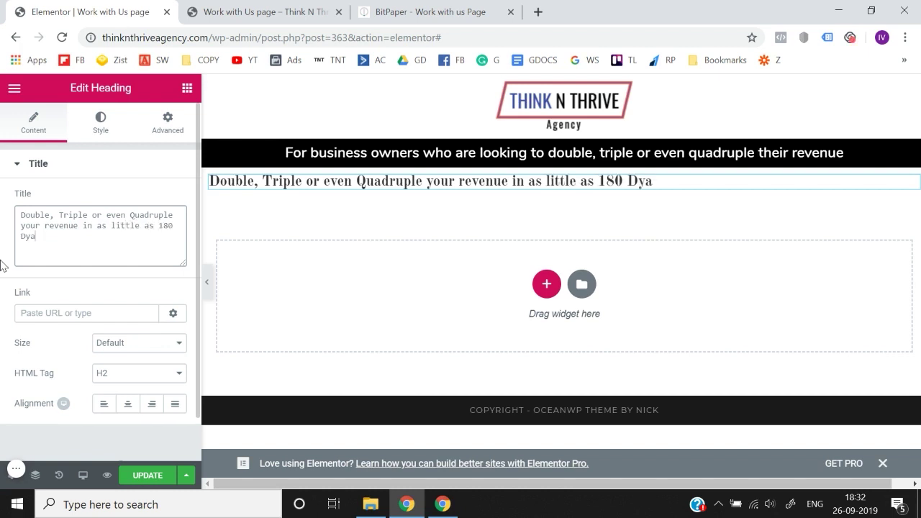
pyautogui.write('s ays isin')
pyautogui.write('using ')
pyautogui.write('our Proven and ')
pyautogui.write('predictbva')
pyautogui.press('BackSpace')
pyautogui.press('BackSpace')
pyautogui.write('able')
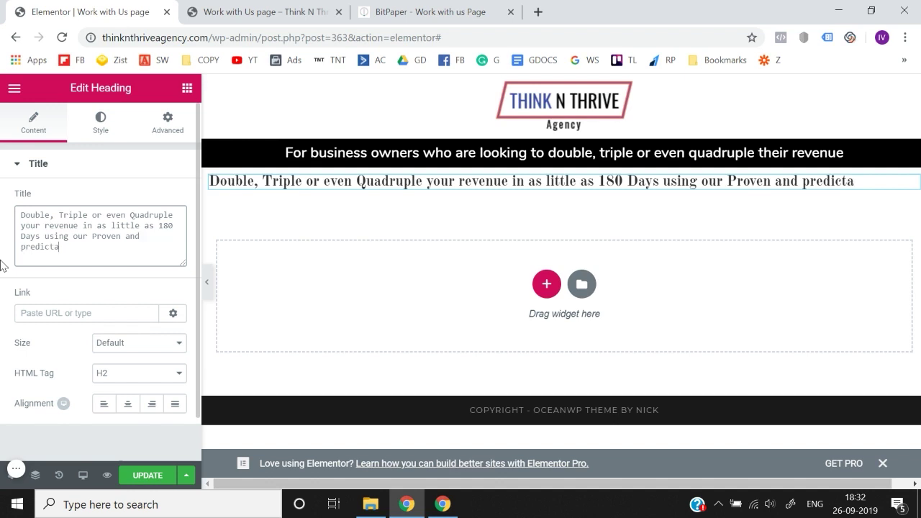
pyautogui.write(' Digit')
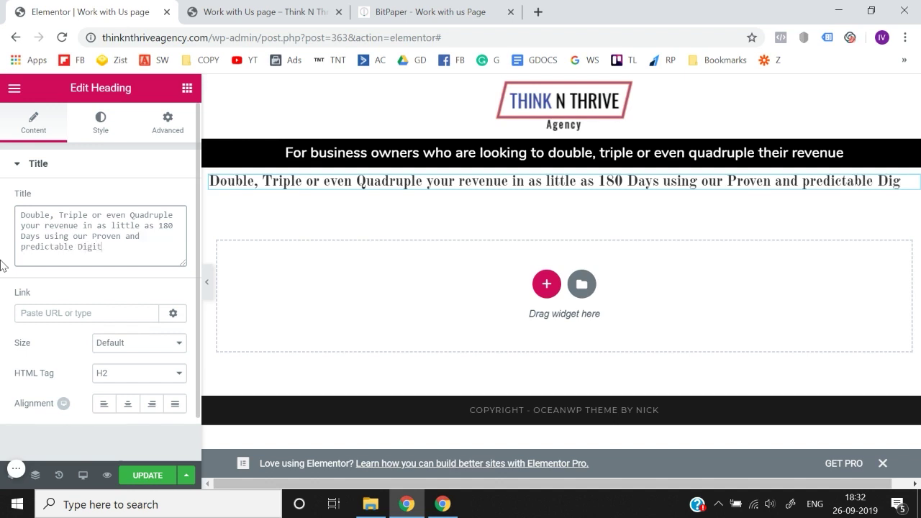
pyautogui.write('al Marketing ')
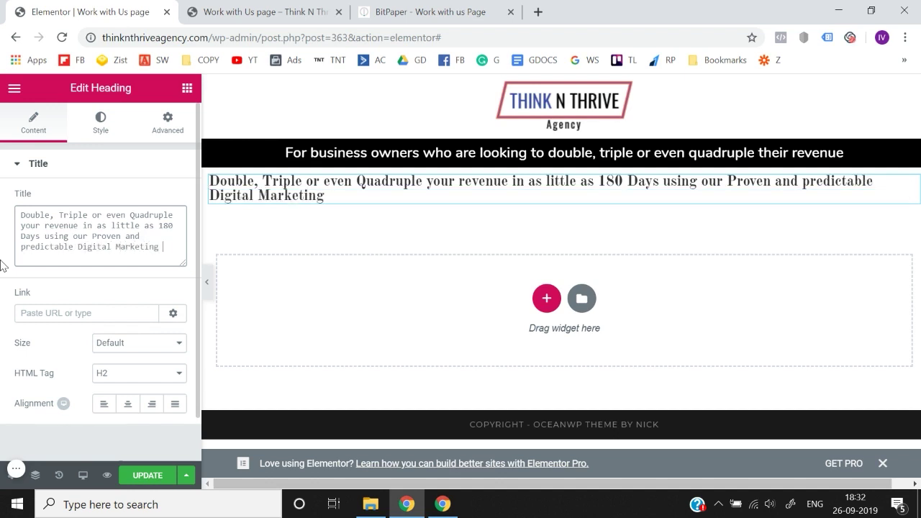
pyautogui.write('Stratgiu')
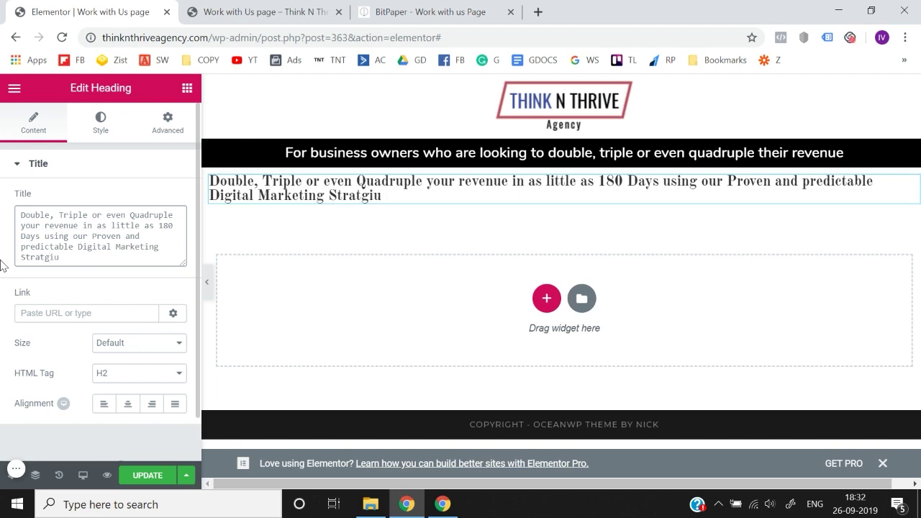
pyautogui.write('e.')
pyautogui.click(48, 259)
pyautogui.write('e')
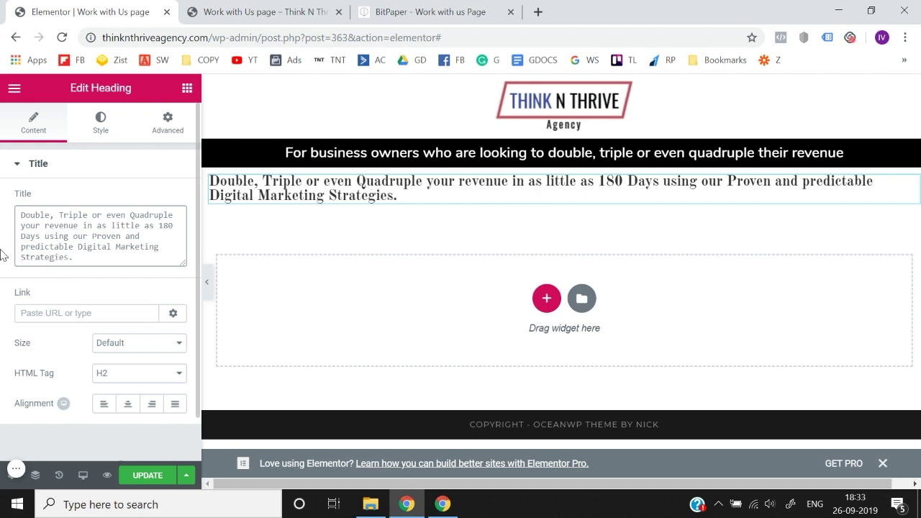
# Step: Center-align the "Double, Triple or even Quadruple" headline
pyautogui.click(108, 122)
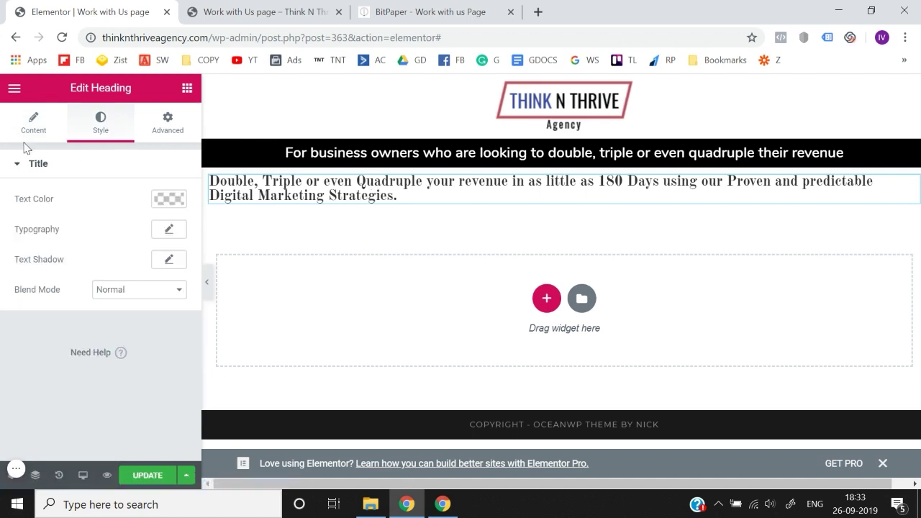
pyautogui.click(31, 124)
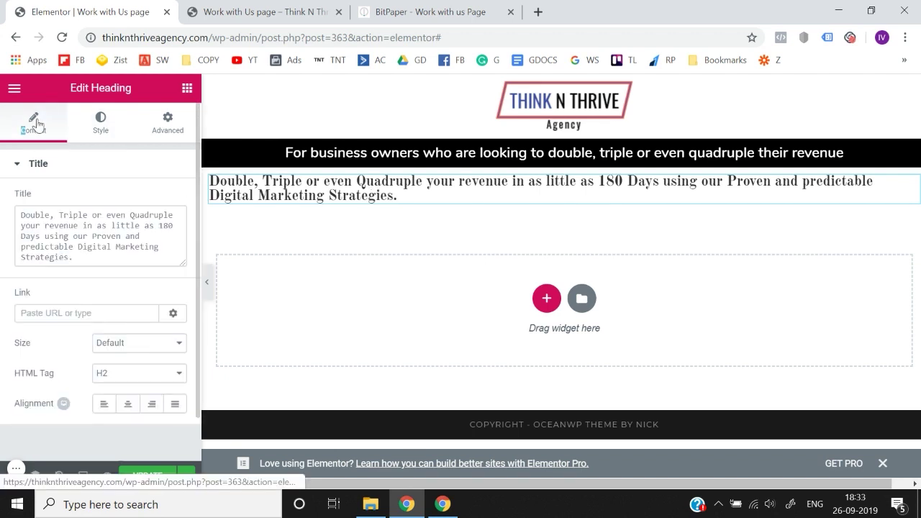
pyautogui.click(127, 403)
# Step: Change the font family of the "Double, Triple or even Quadruple" headline to Nunito
pyautogui.click(100, 134)
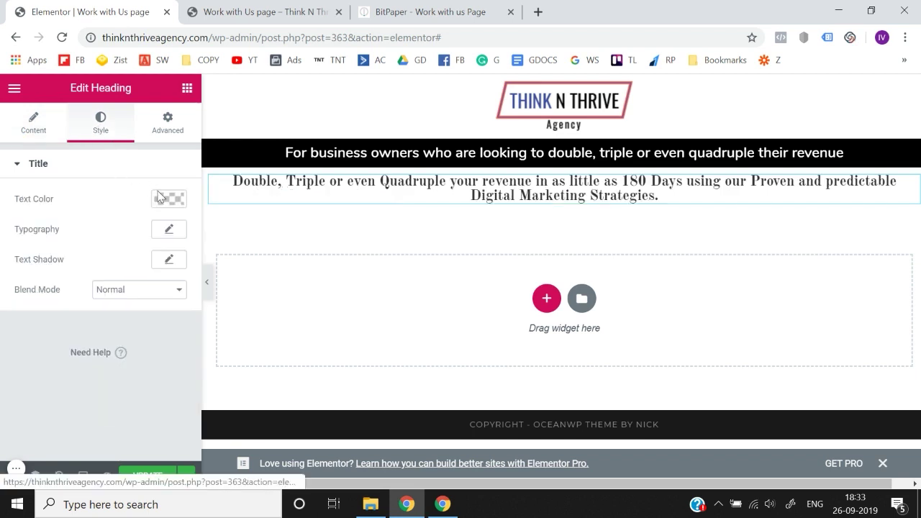
pyautogui.click(173, 236)
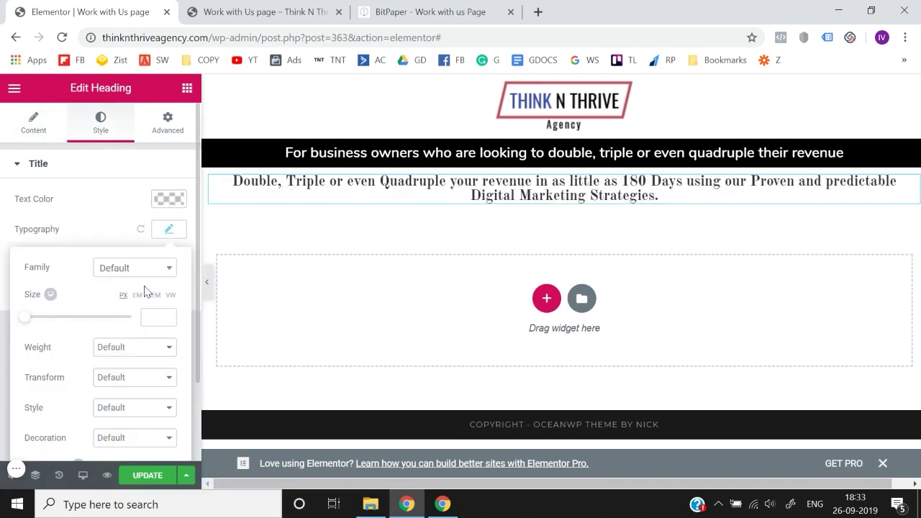
pyautogui.click(134, 276)
pyautogui.write('nuni')
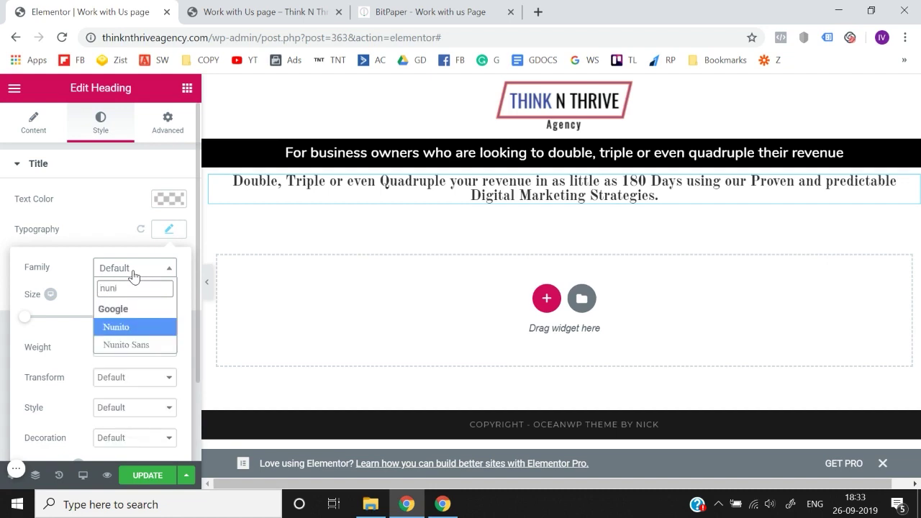
pyautogui.press('Return')
# Step: Enlarge the headline's font size to 41 px
pyautogui.moveTo(167, 320); pyautogui.dragTo(168, 320)
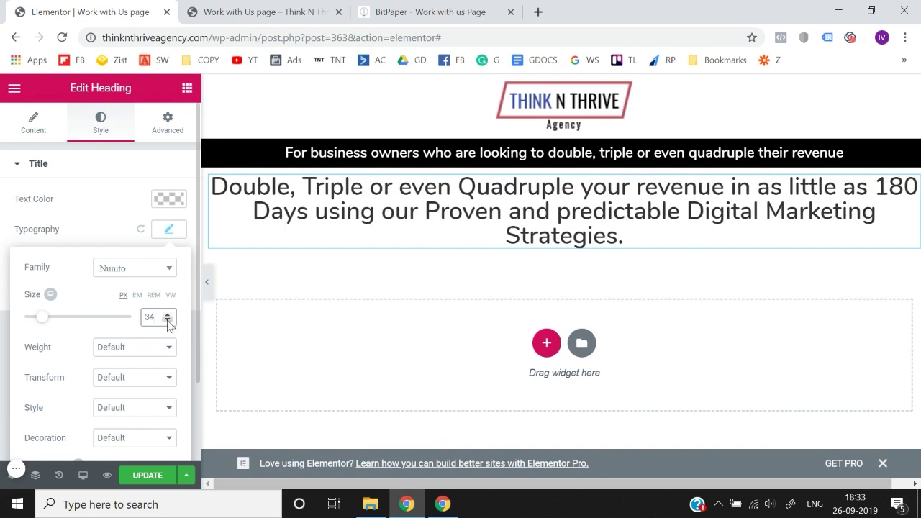
pyautogui.click(167, 317)
pyautogui.click(167, 316)
pyautogui.click(167, 316)
pyautogui.click(167, 315)
pyautogui.click(167, 315)
pyautogui.click(168, 315)
pyautogui.click(168, 315)
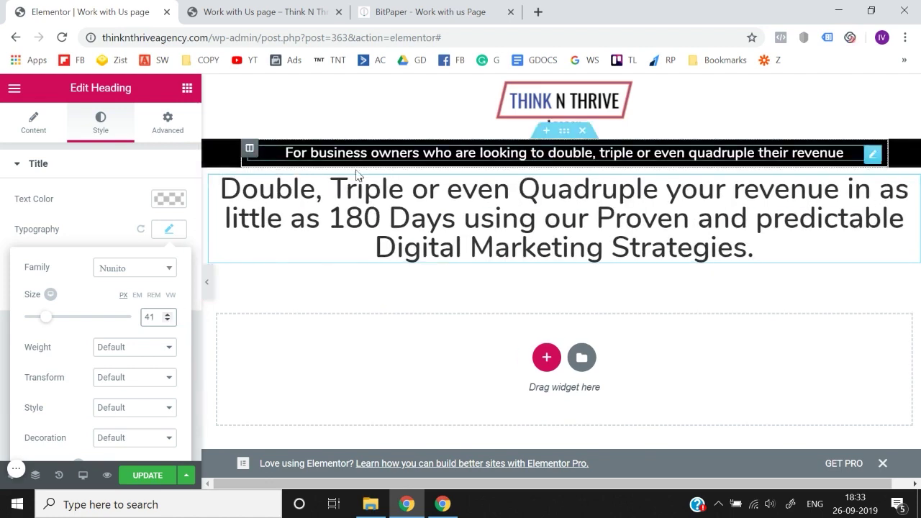
# Step: Preview the page at full width and set the boxed content width of the new headline's section to 900
pyautogui.click(208, 288)
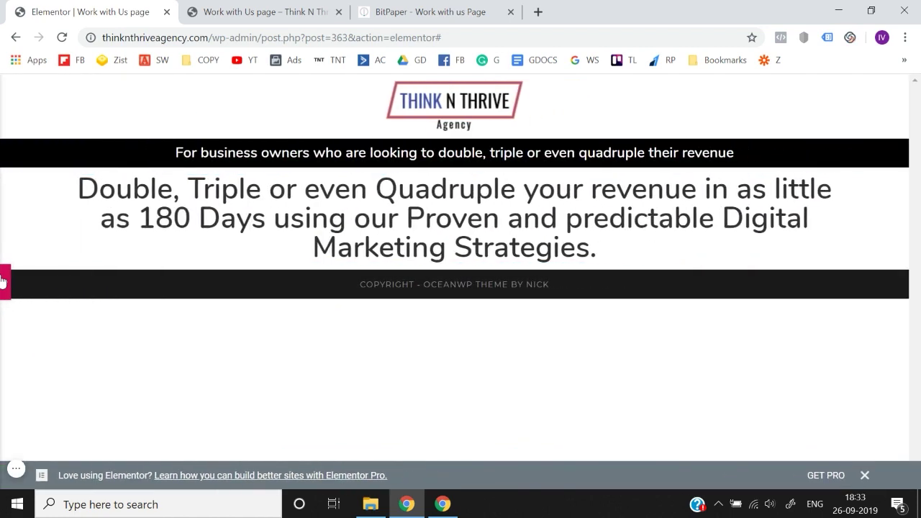
pyautogui.click(3, 281)
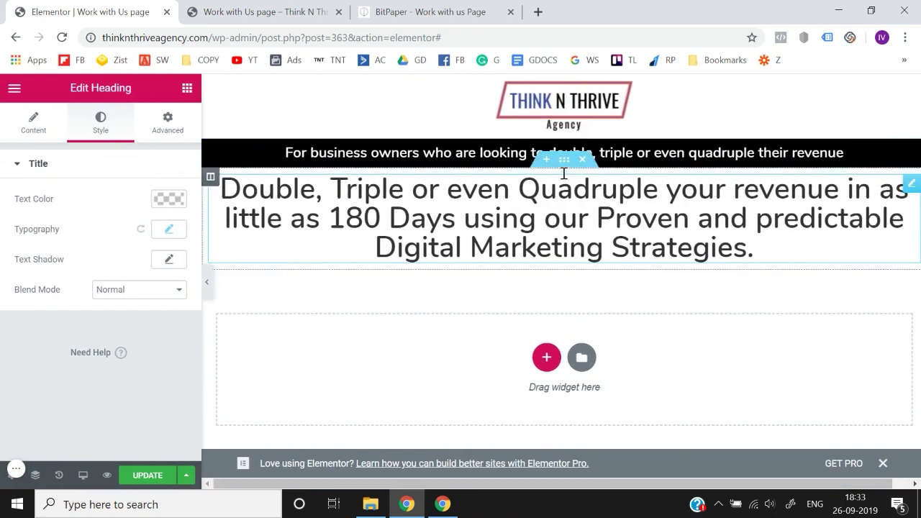
pyautogui.click(563, 161)
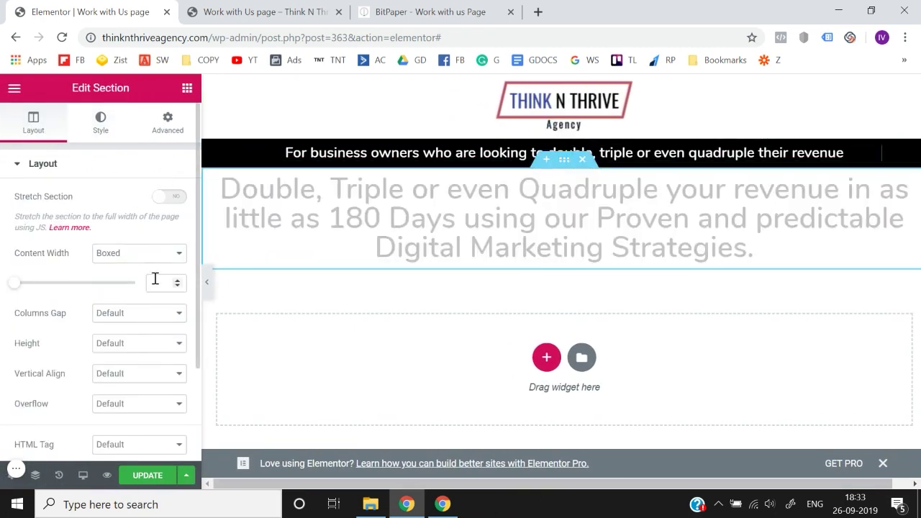
pyautogui.write('900')
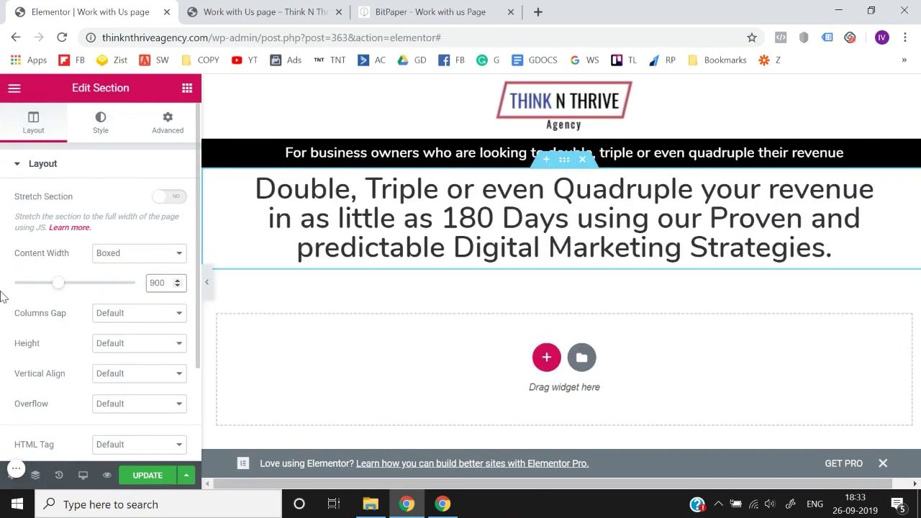
# Step: Try font weight 800 on the "Double, Triple or even Quadruple" headline and settle on weight 700
pyautogui.click(107, 117)
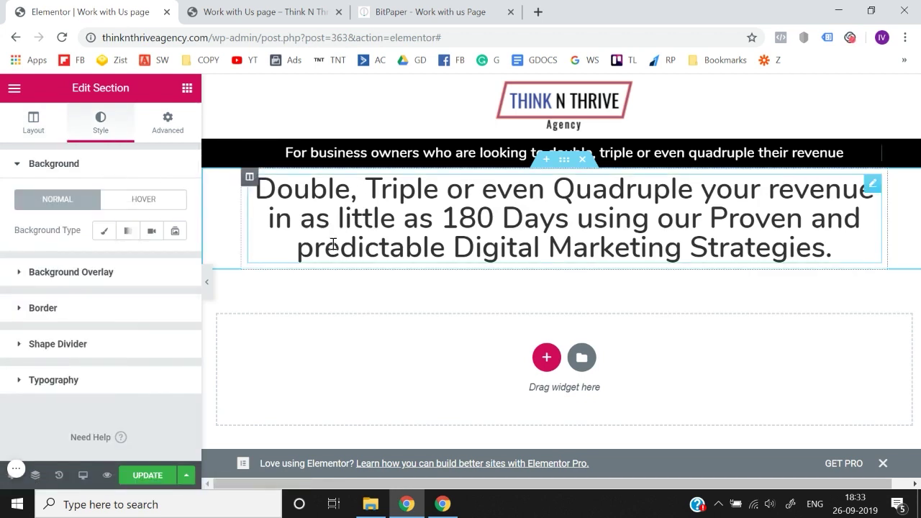
pyautogui.click(406, 241)
pyautogui.click(170, 230)
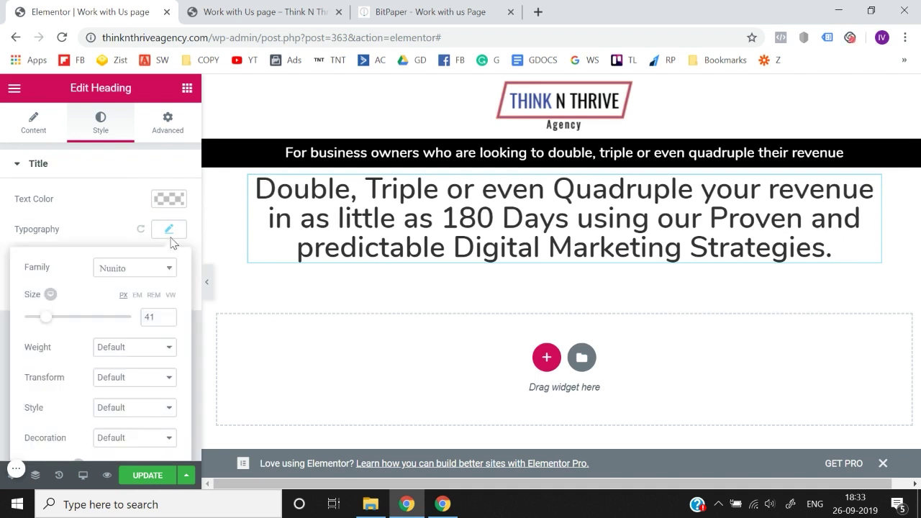
pyautogui.scroll(-2, 154, 314)
pyautogui.click(161, 248)
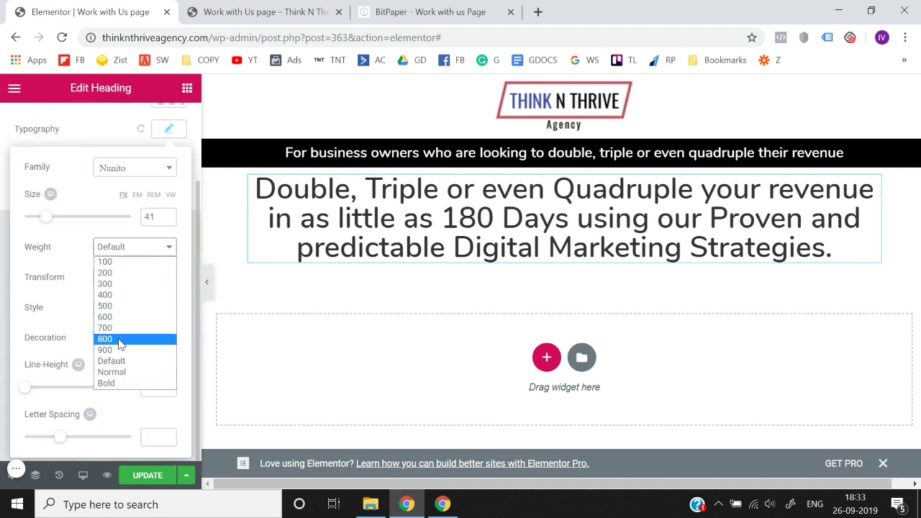
pyautogui.click(119, 339)
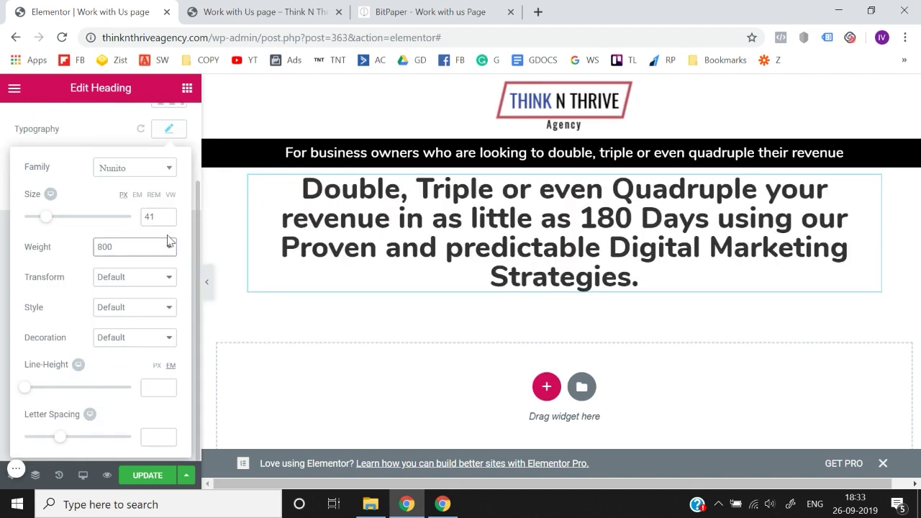
pyautogui.click(168, 243)
pyautogui.click(136, 326)
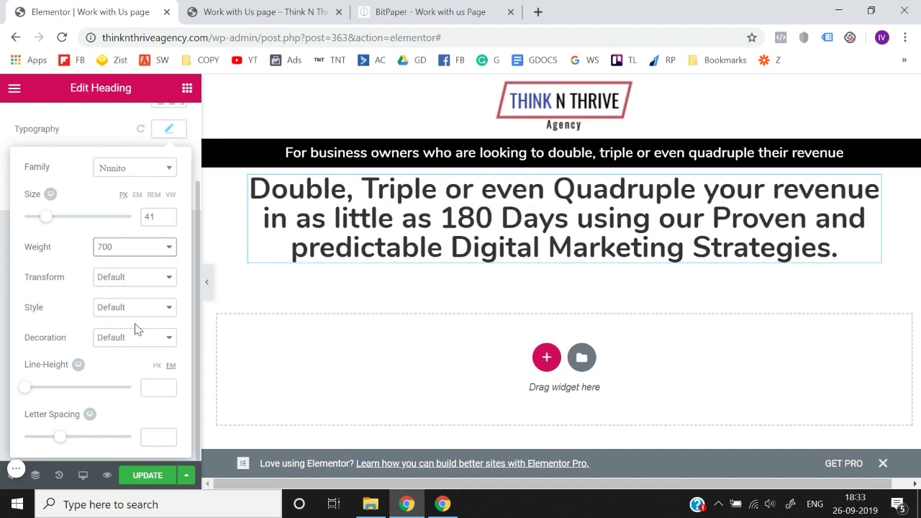
# Step: Set the headline's line height to 1.1 em
pyautogui.click(167, 385)
pyautogui.click(167, 384)
pyautogui.click(167, 385)
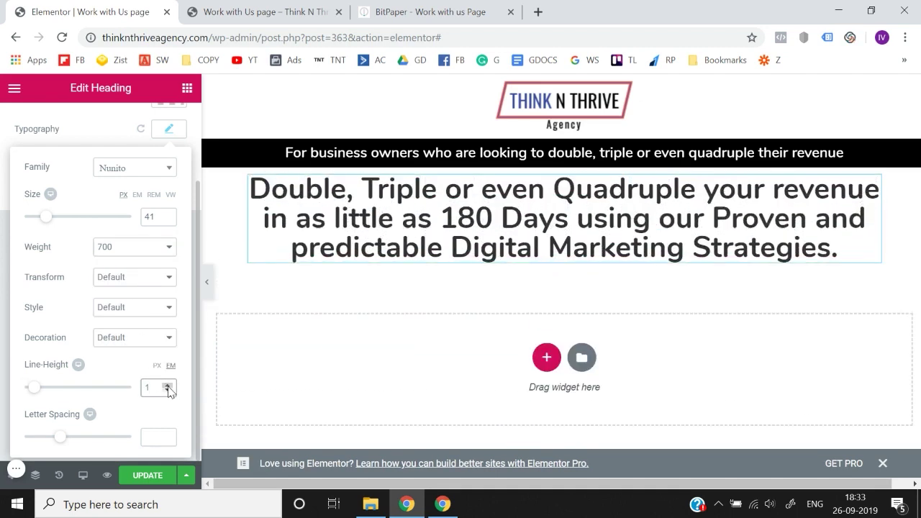
pyautogui.click(167, 385)
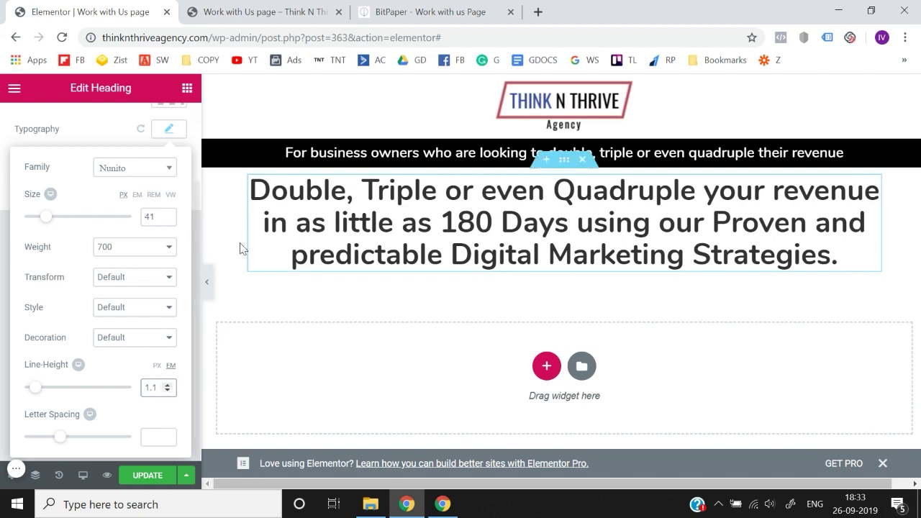
# Step: Unlink the padding values of the headline's section, set its top padding to 20 px and preview the page at full width
pyautogui.click(564, 159)
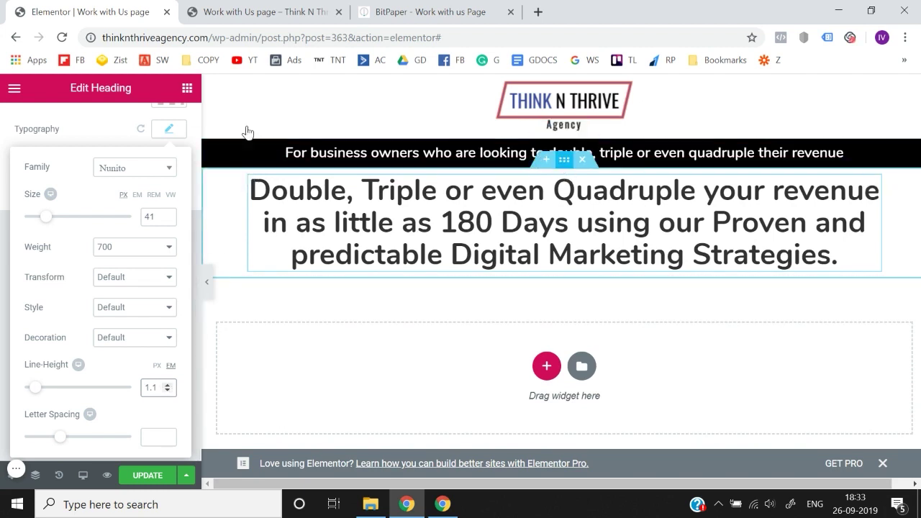
pyautogui.click(165, 122)
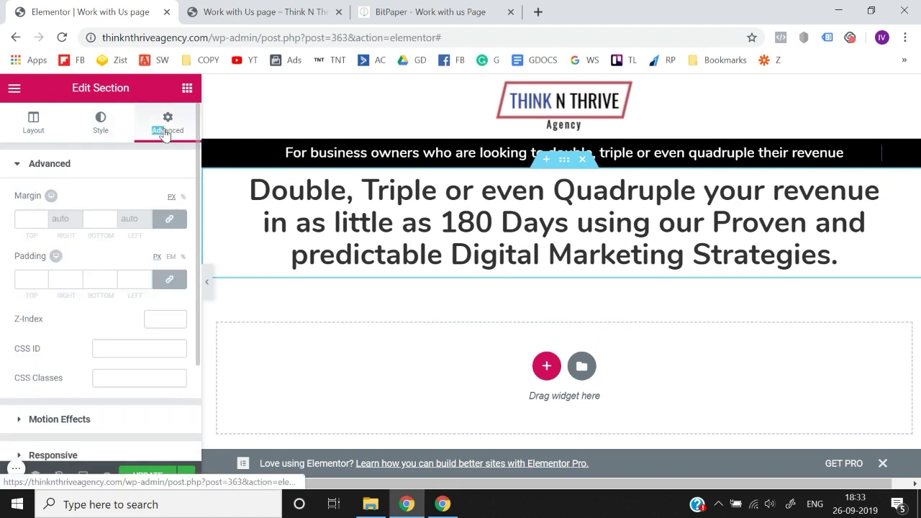
pyautogui.click(172, 280)
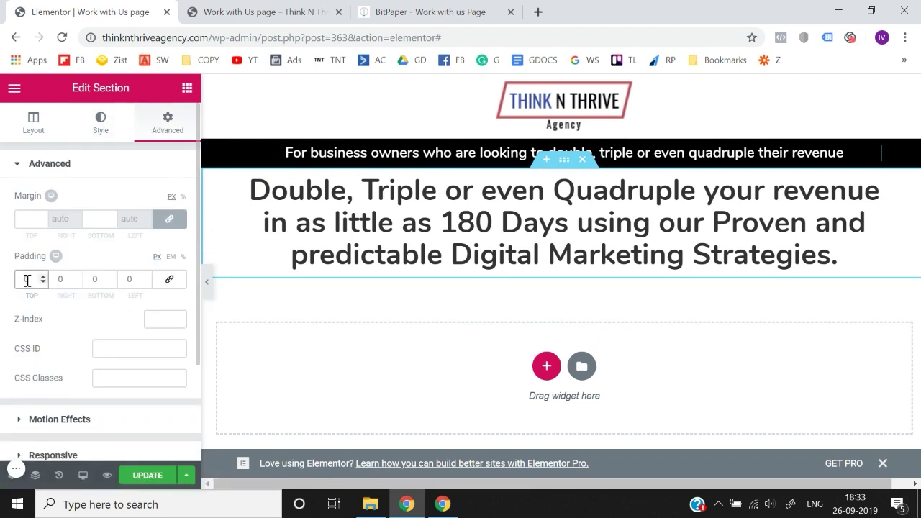
pyautogui.write('10')
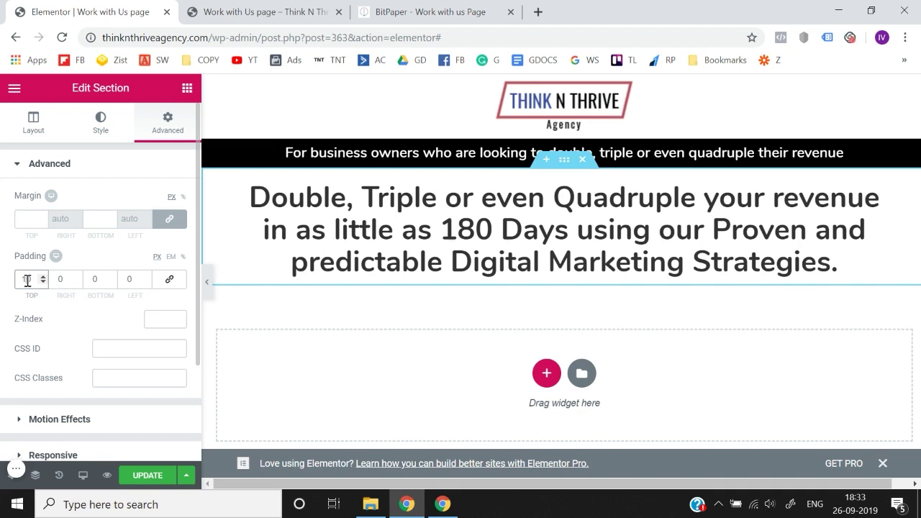
pyautogui.write('20')
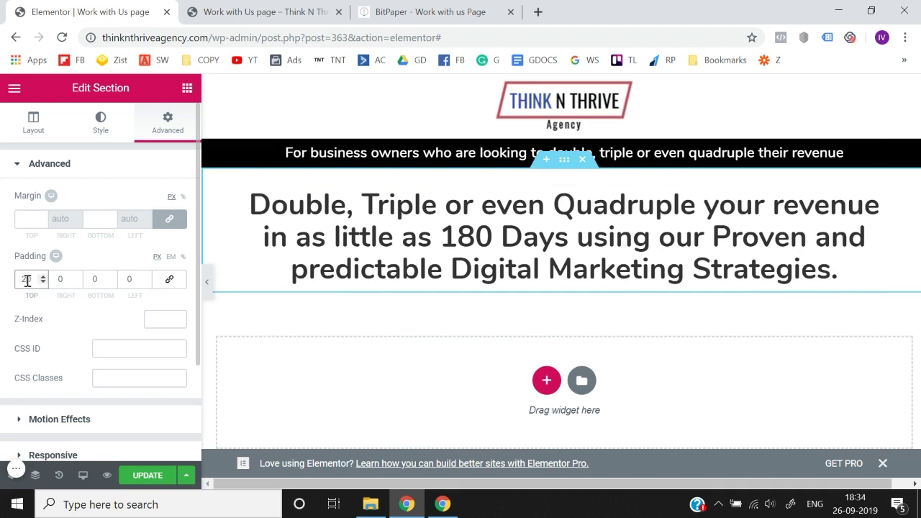
pyautogui.click(207, 288)
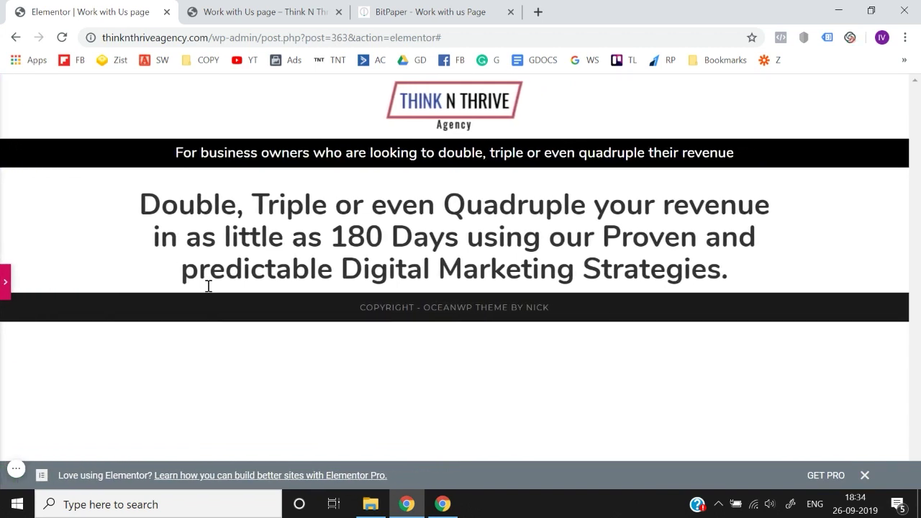
pyautogui.click(3, 275)
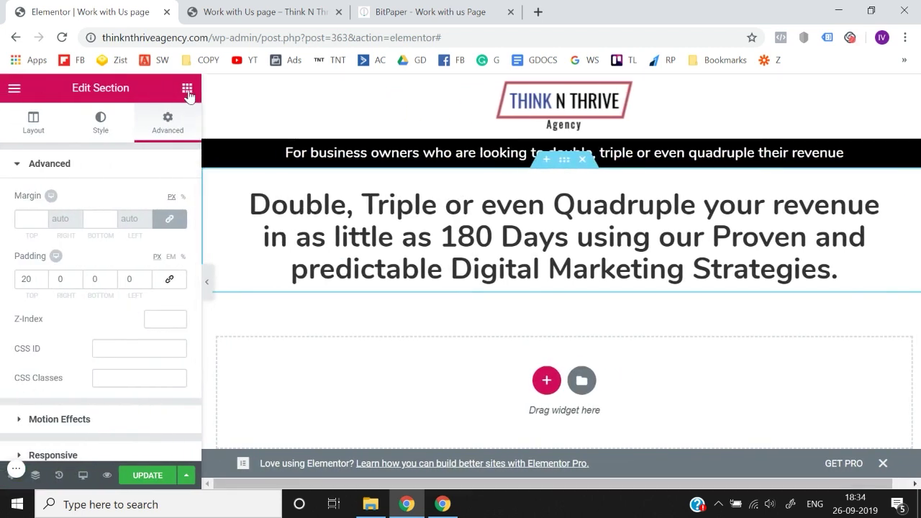
# Step: Insert a Video widget in a new section below the headline, following the outline, and preview the page at full width
pyautogui.click(186, 89)
pyautogui.click(439, 11)
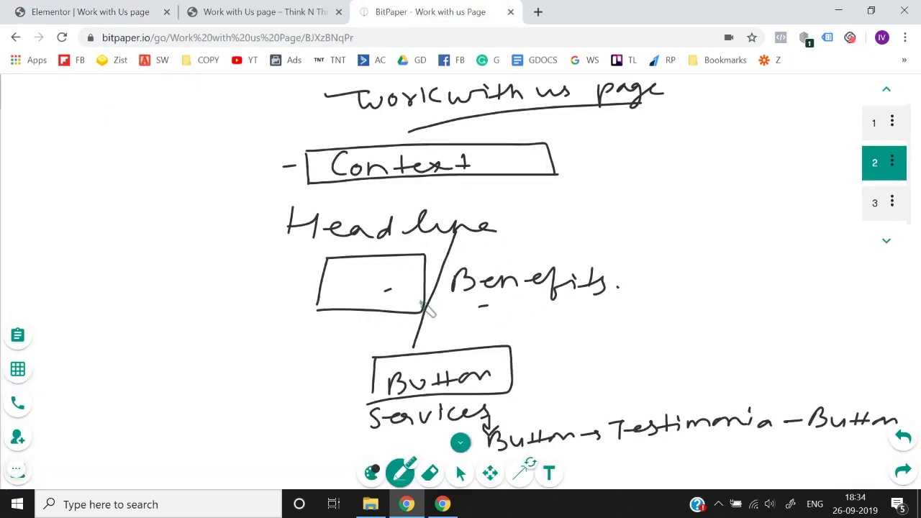
pyautogui.click(263, 11)
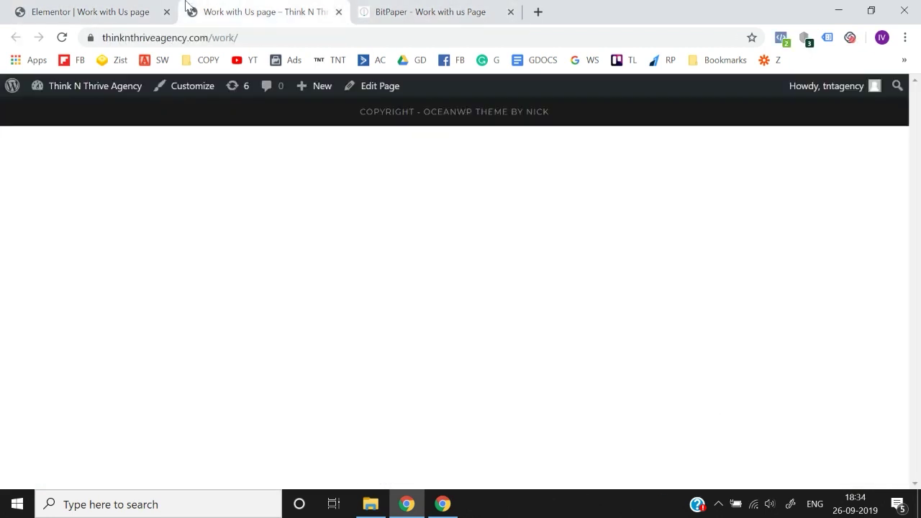
pyautogui.click(94, 9)
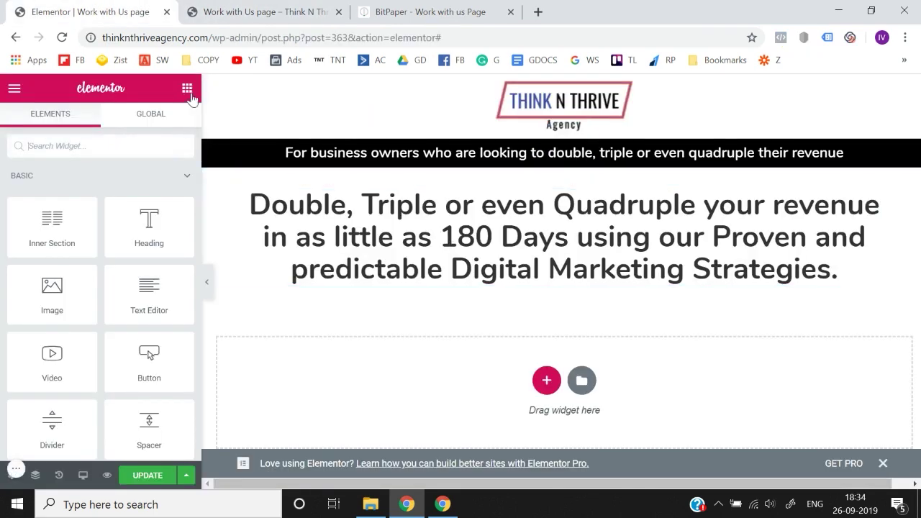
pyautogui.write('video')
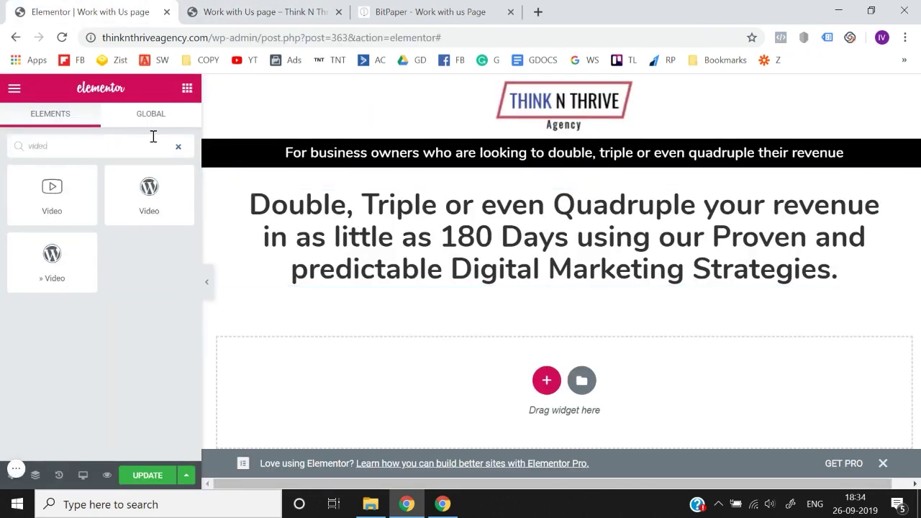
pyautogui.moveTo(55, 203); pyautogui.dragTo(554, 405)
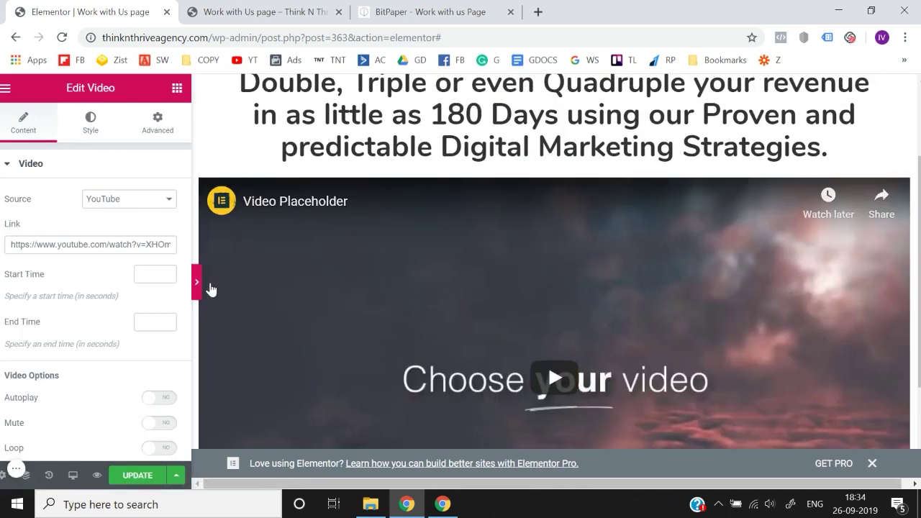
pyautogui.click(209, 286)
pyautogui.scroll(-2, 211, 290)
pyautogui.scroll(5, 210, 289)
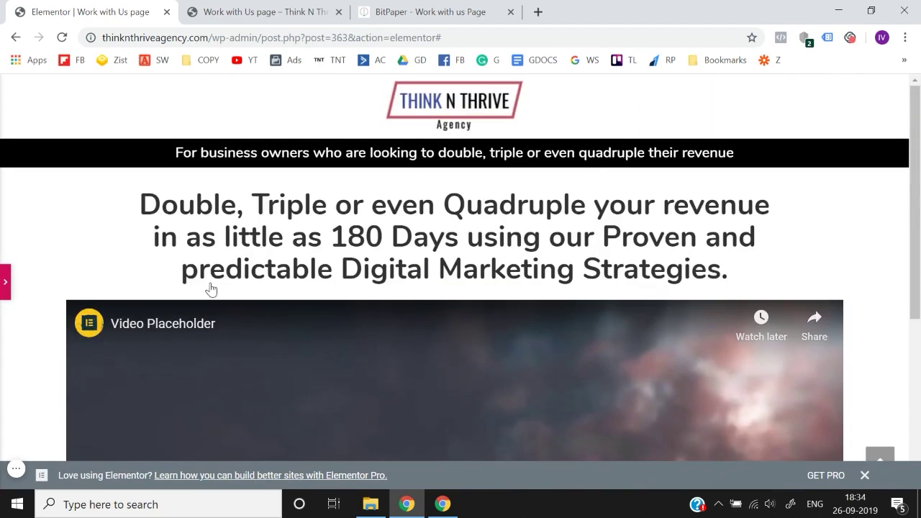
pyautogui.click(5, 284)
# Step: Insert a Button widget directly below the video
pyautogui.scroll(-5, 400, 314)
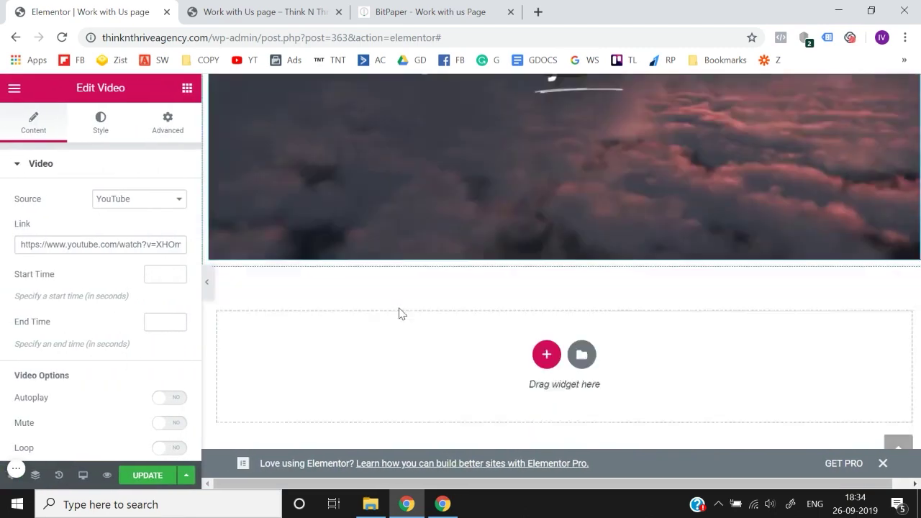
pyautogui.click(187, 87)
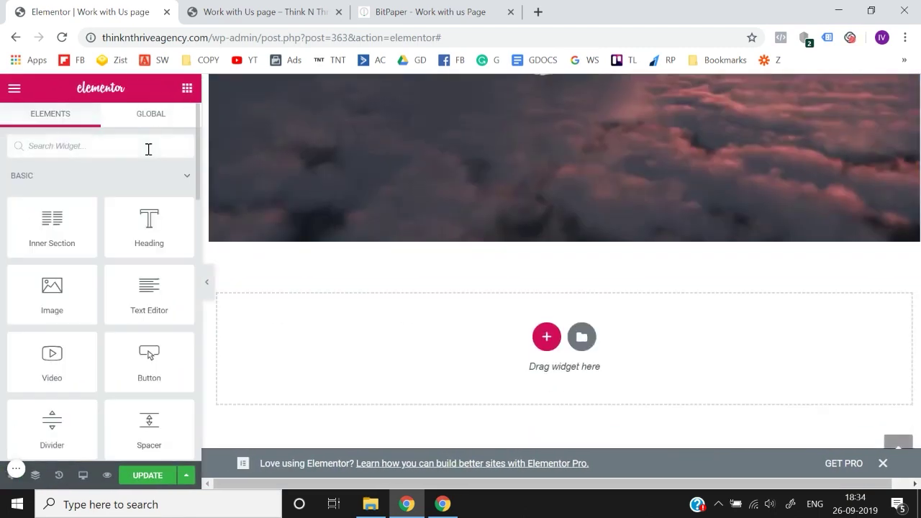
pyautogui.click(148, 148)
pyautogui.write('but')
pyautogui.moveTo(36, 194); pyautogui.dragTo(569, 354)
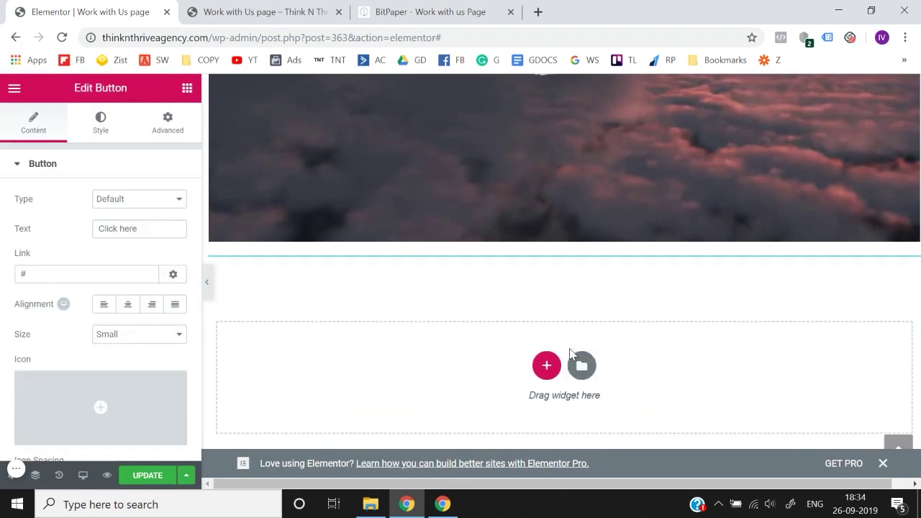
# Step: Set the button's text to "Schedule a Free growth Session with us"
pyautogui.tripleClick(152, 230)
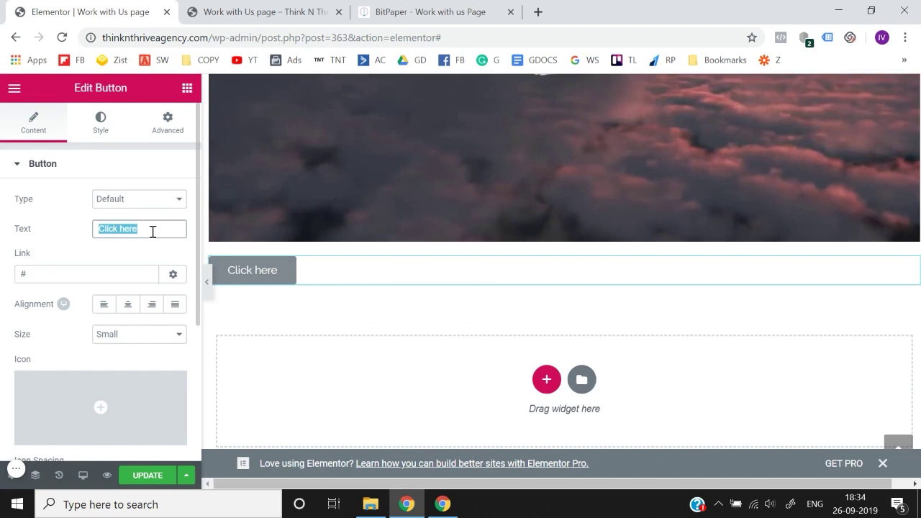
pyautogui.write('Schedule a ')
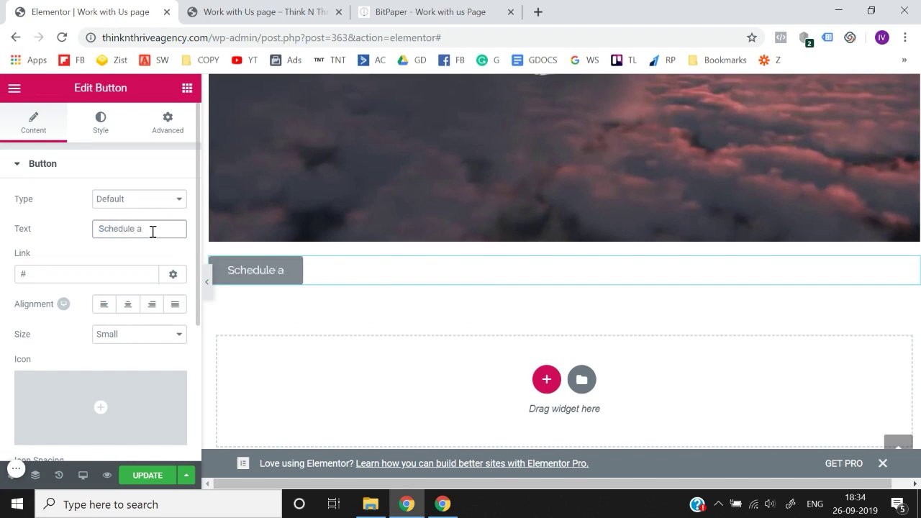
pyautogui.write('Free gr')
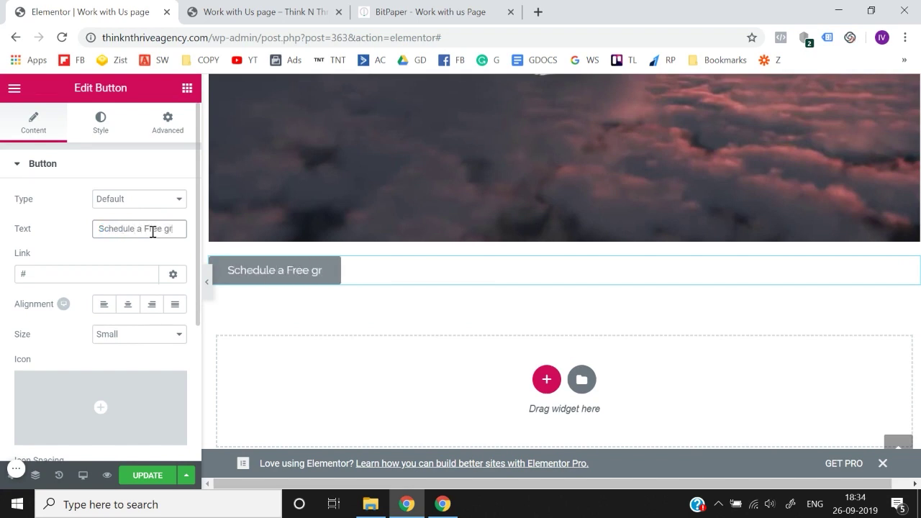
pyautogui.write('owth Sess')
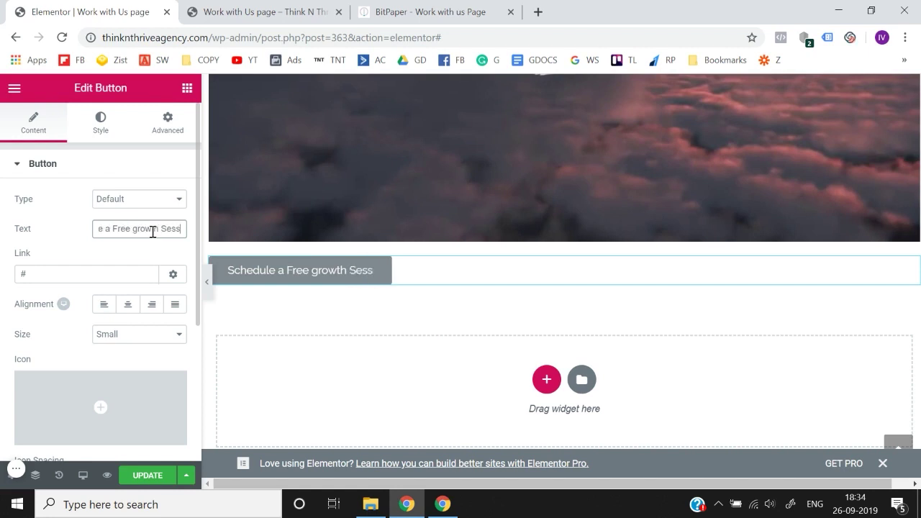
pyautogui.write('ion with us')
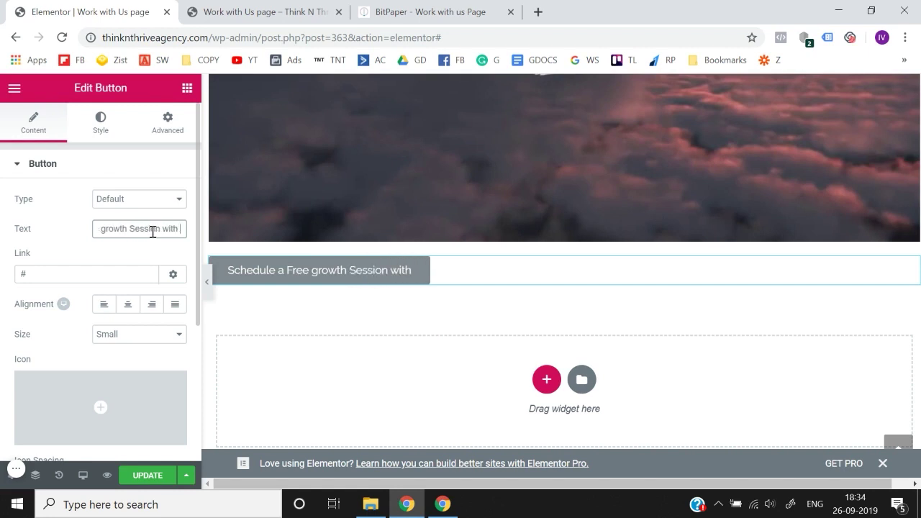
# Step: Center the "Schedule a Free growth Session with us" button below the video
pyautogui.click(102, 125)
pyautogui.click(102, 124)
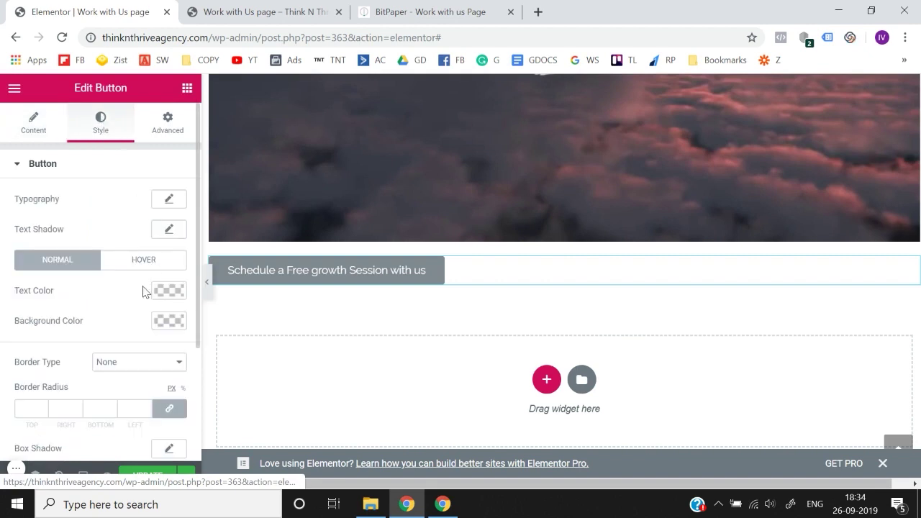
pyautogui.click(33, 126)
pyautogui.scroll(-3, 83, 329)
pyautogui.scroll(2, 105, 324)
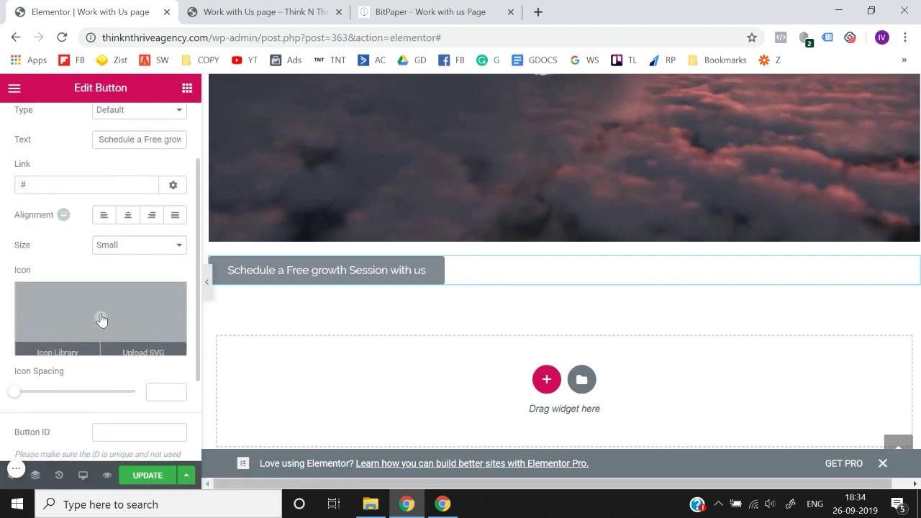
pyautogui.click(128, 220)
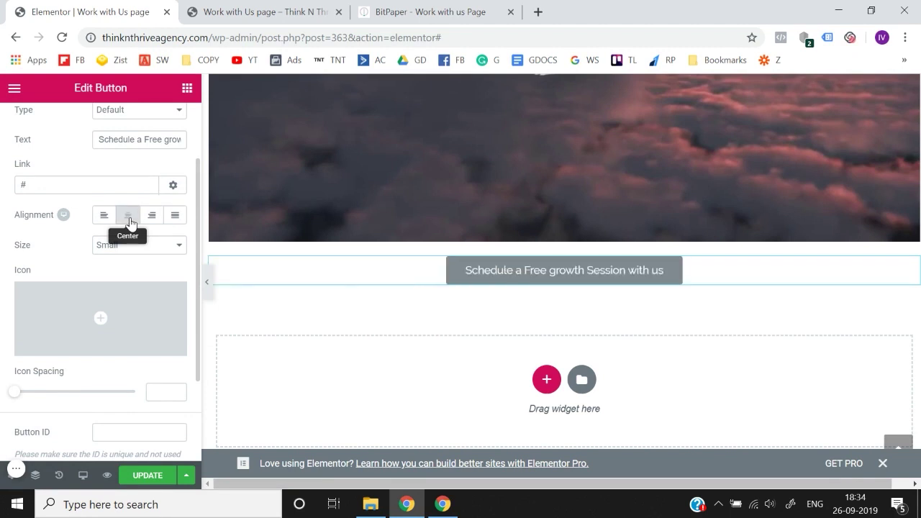
# Step: Clear the placeholder # from the button's link, leaving the link empty
pyautogui.scroll(2, 131, 223)
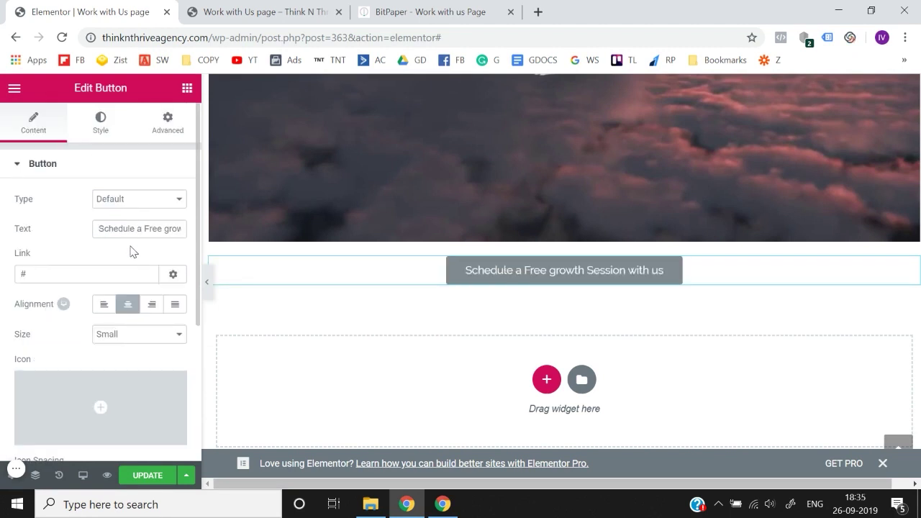
pyautogui.click(81, 269)
pyautogui.press('BackSpace')
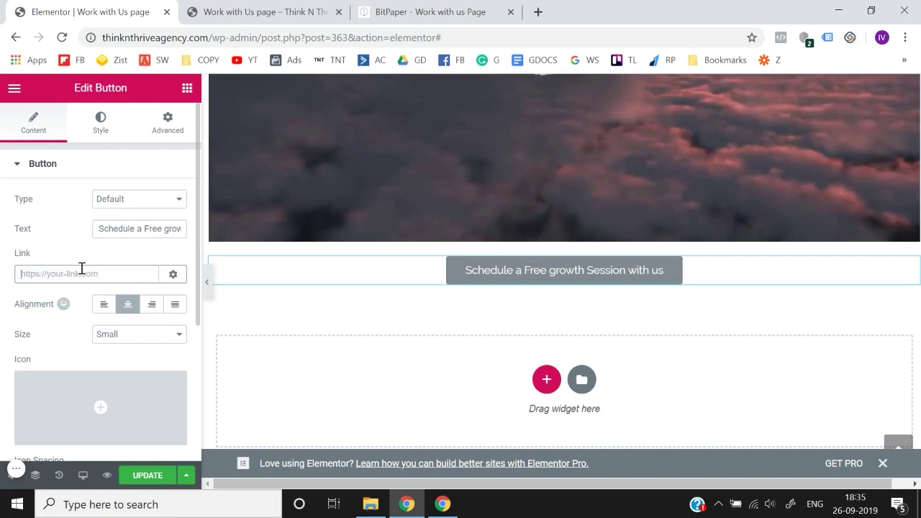
pyautogui.click(4, 255)
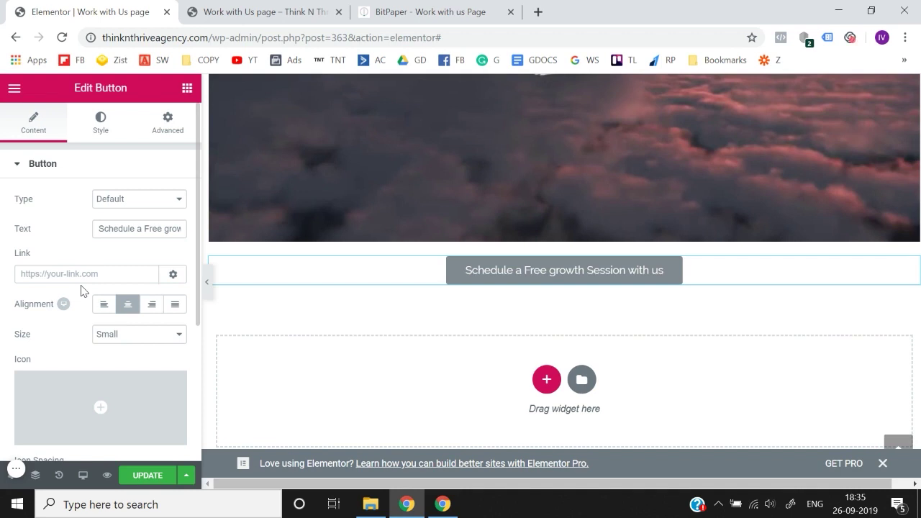
# Step: Set the button's normal background color to the dark green preset swatch
pyautogui.click(117, 118)
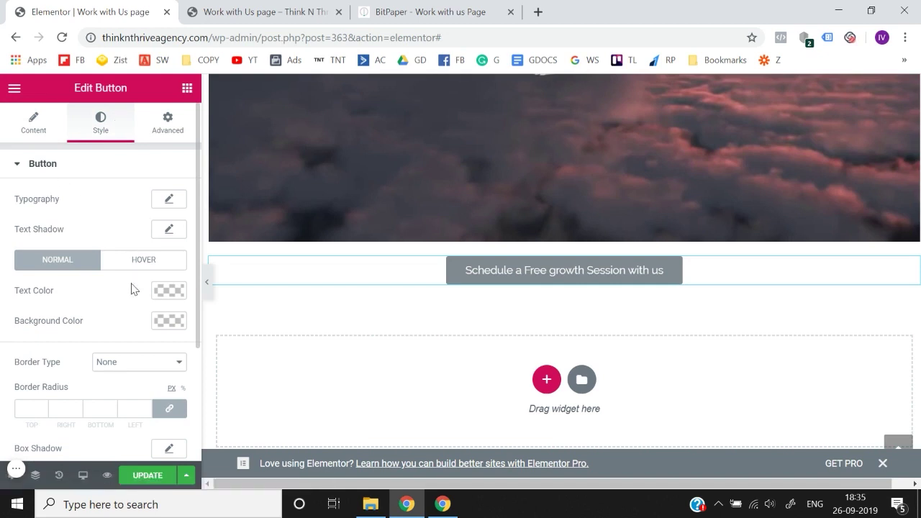
pyautogui.scroll(-3, 132, 288)
pyautogui.scroll(3, 132, 288)
pyautogui.scroll(-2, 164, 242)
pyautogui.click(170, 157)
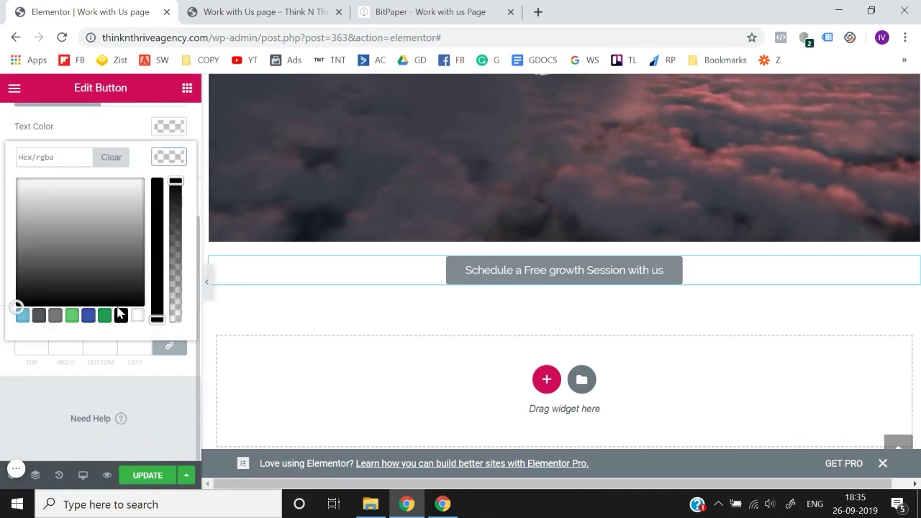
pyautogui.click(104, 317)
pyautogui.click(2, 392)
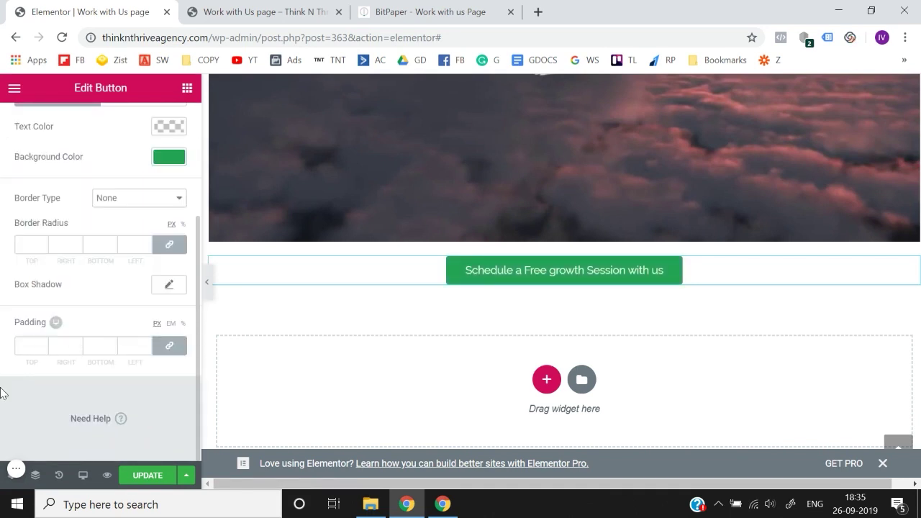
# Step: Set the size of the green button to Large
pyautogui.scroll(3, 89, 185)
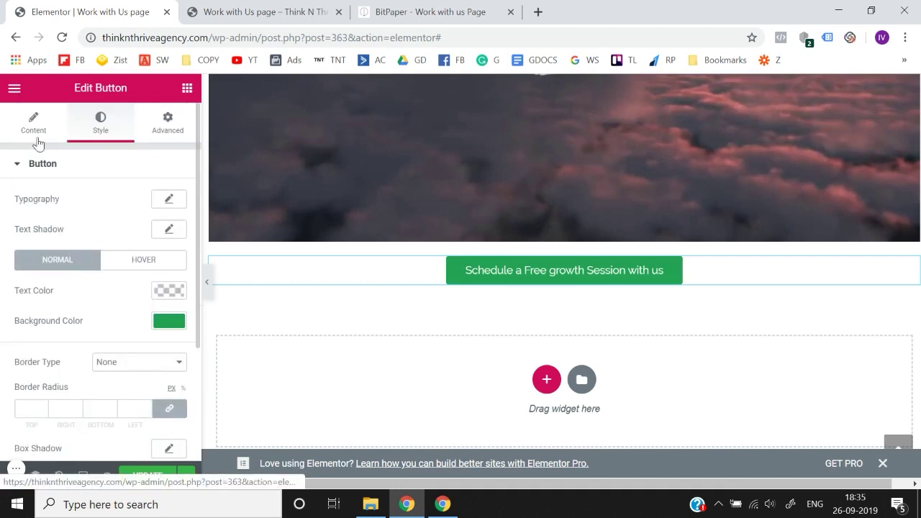
pyautogui.click(35, 129)
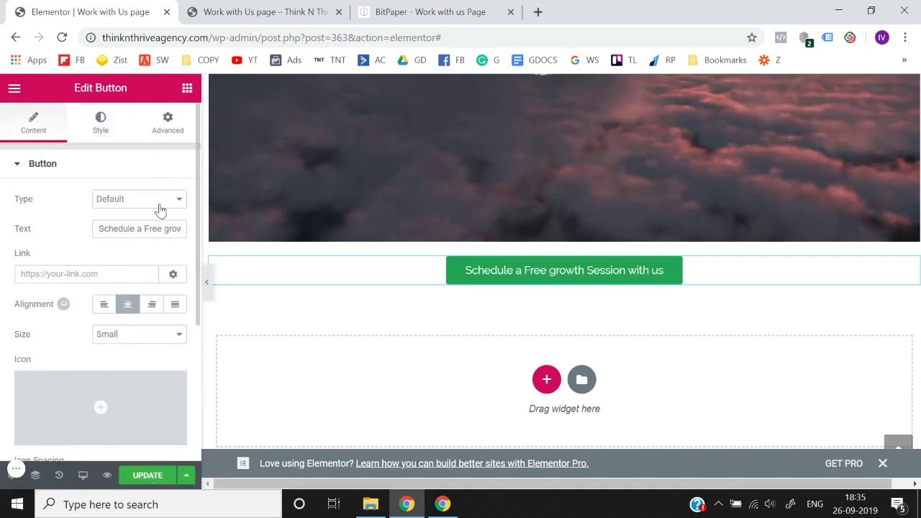
pyautogui.scroll(-3, 155, 216)
pyautogui.scroll(3, 144, 227)
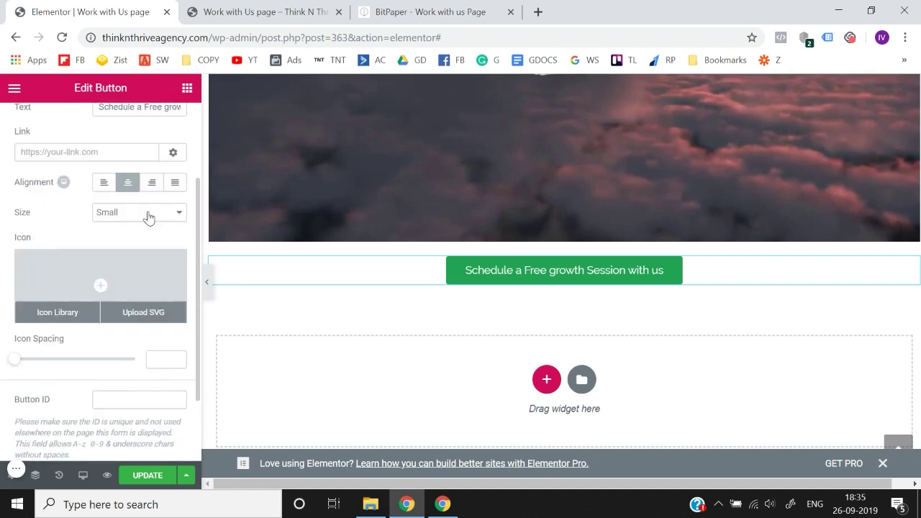
pyautogui.click(144, 234)
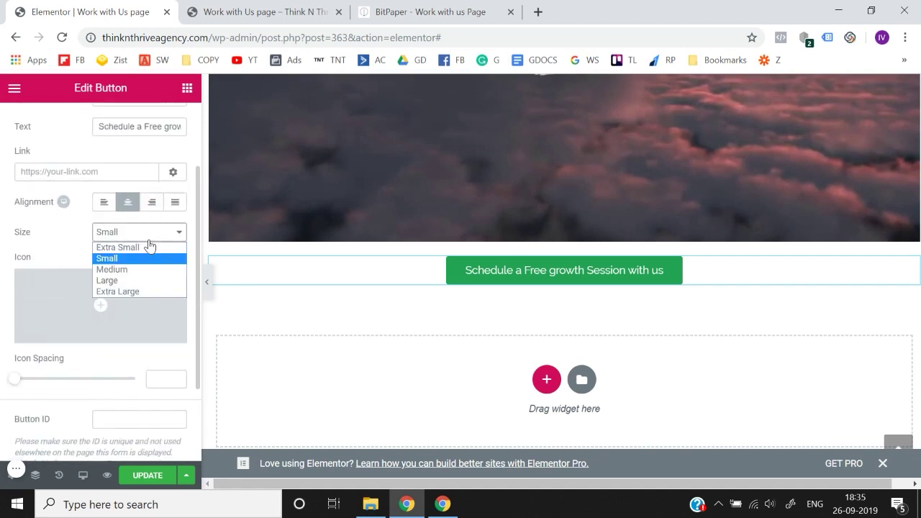
pyautogui.click(142, 280)
# Step: Update the page and preview the video and button at full width
pyautogui.click(146, 475)
pyautogui.click(208, 286)
pyautogui.scroll(-3, 208, 281)
pyautogui.scroll(-1, 210, 289)
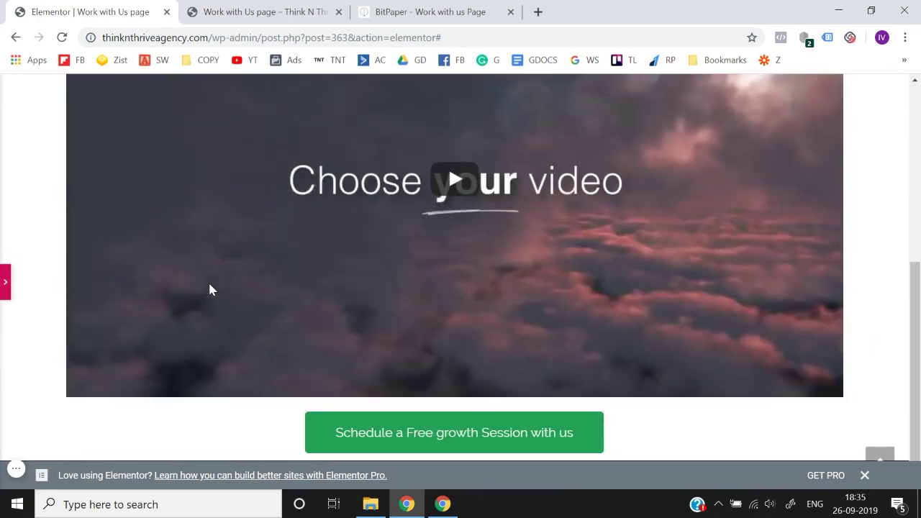
# Step: Check the handwritten outline for the next block, then add a single-column section below the green button
pyautogui.click(3, 292)
pyautogui.click(407, 9)
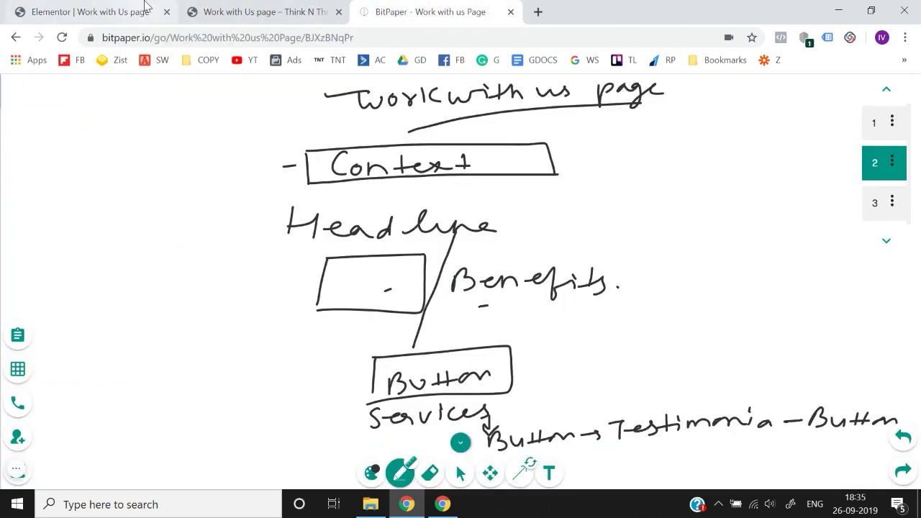
pyautogui.click(148, 12)
pyautogui.scroll(-3, 464, 294)
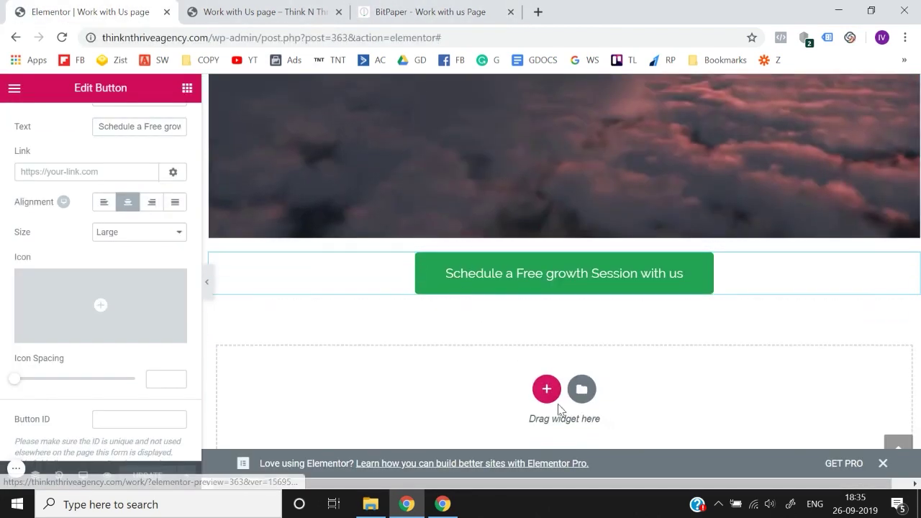
pyautogui.click(545, 388)
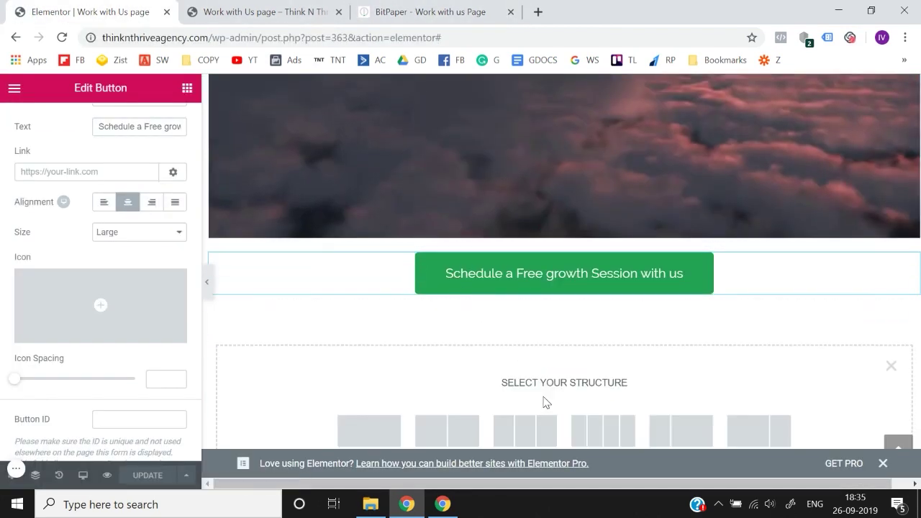
pyautogui.click(392, 418)
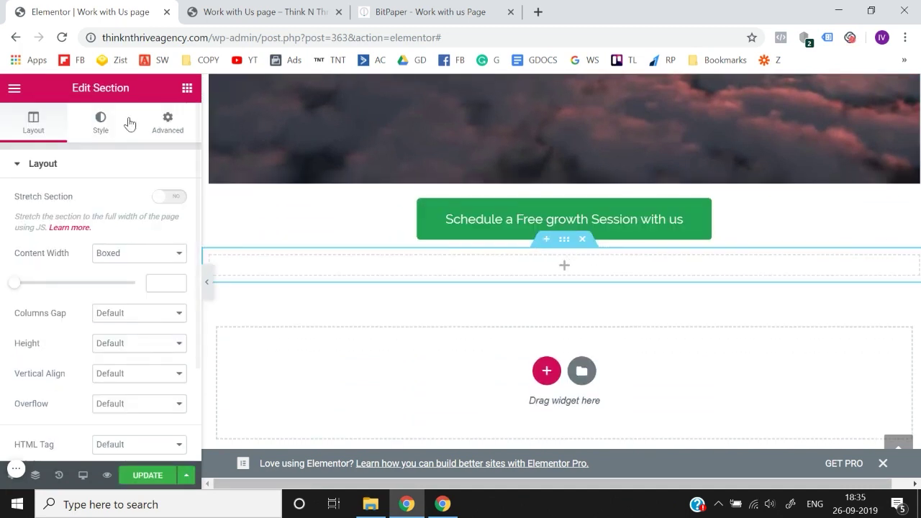
# Step: Give the new section a classic background in light grey, #eaeaea
pyautogui.click(100, 124)
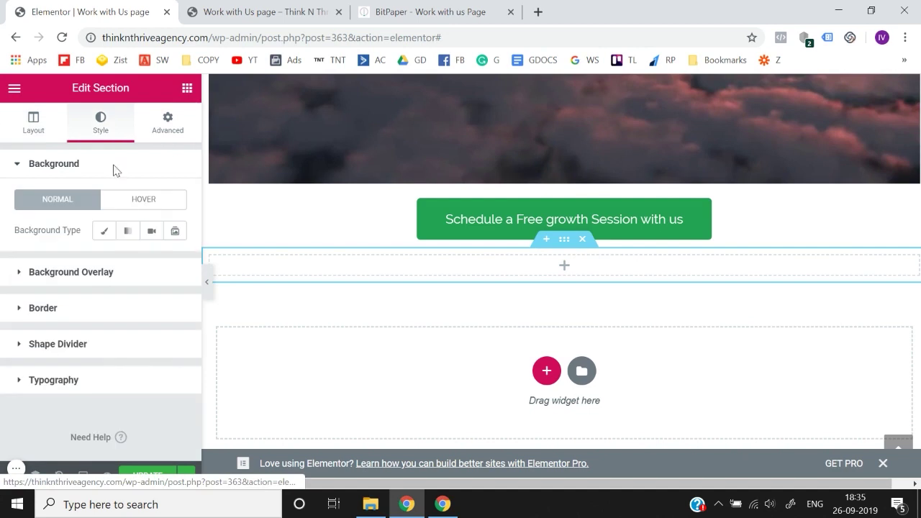
pyautogui.click(104, 231)
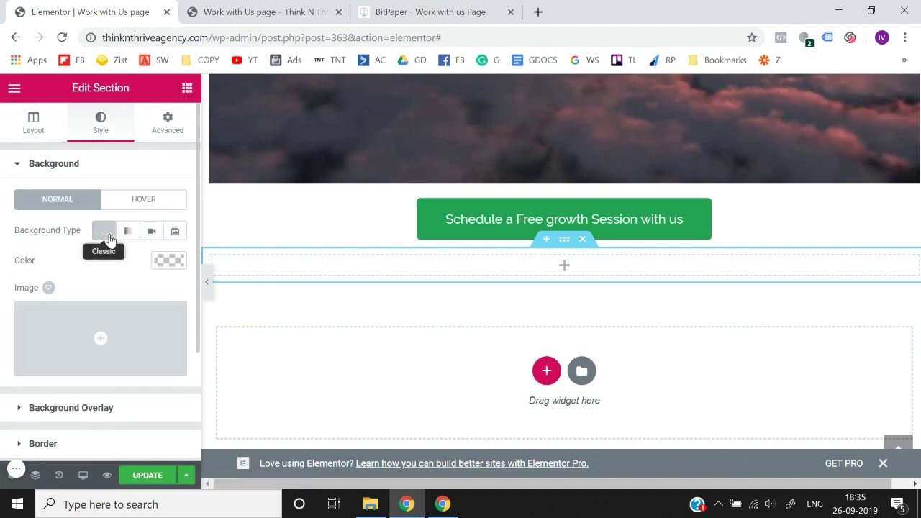
pyautogui.click(168, 260)
pyautogui.moveTo(28, 352); pyautogui.dragTo(23, 290)
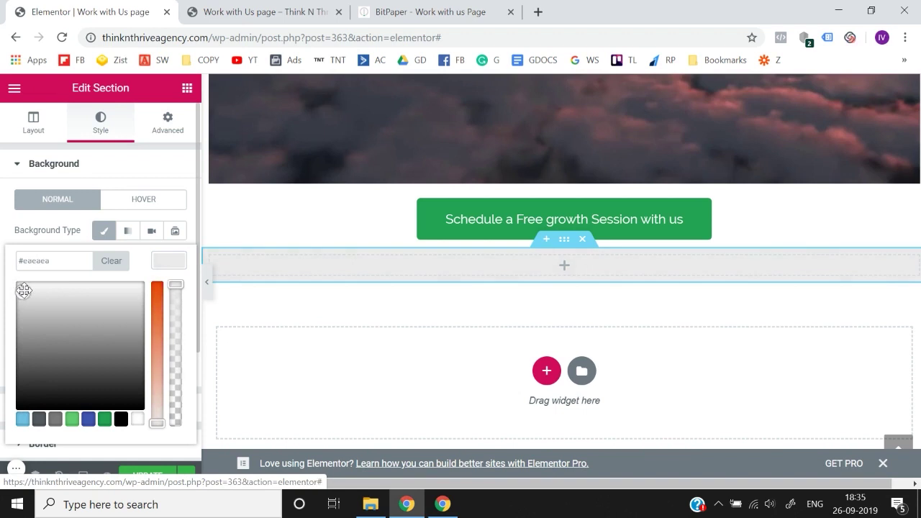
pyautogui.click(2, 309)
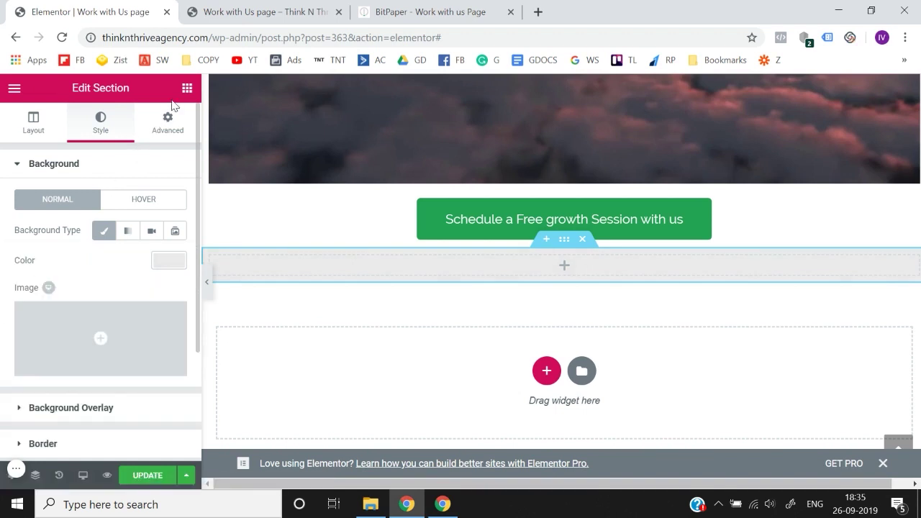
# Step: Add a heading to the grey section with the title "Here is how we can help you:-"
pyautogui.click(187, 88)
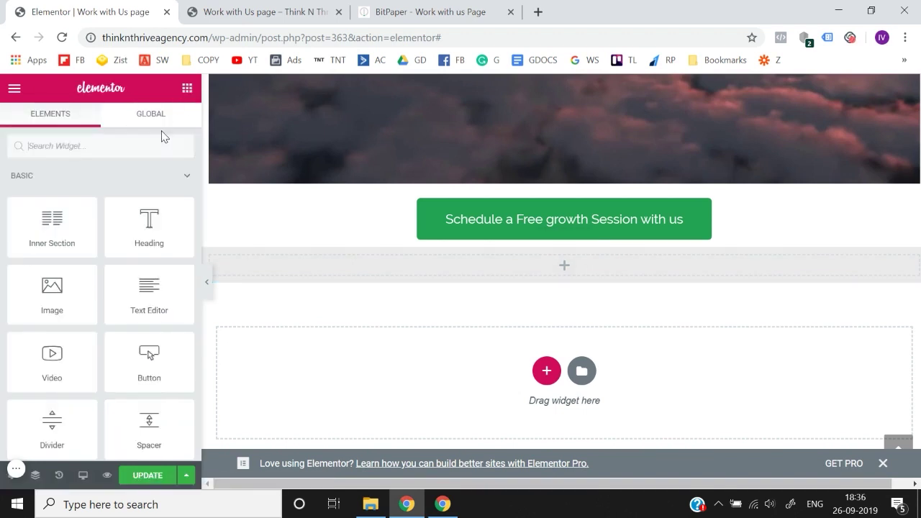
pyautogui.moveTo(148, 241); pyautogui.dragTo(549, 267)
pyautogui.tripleClick(143, 256)
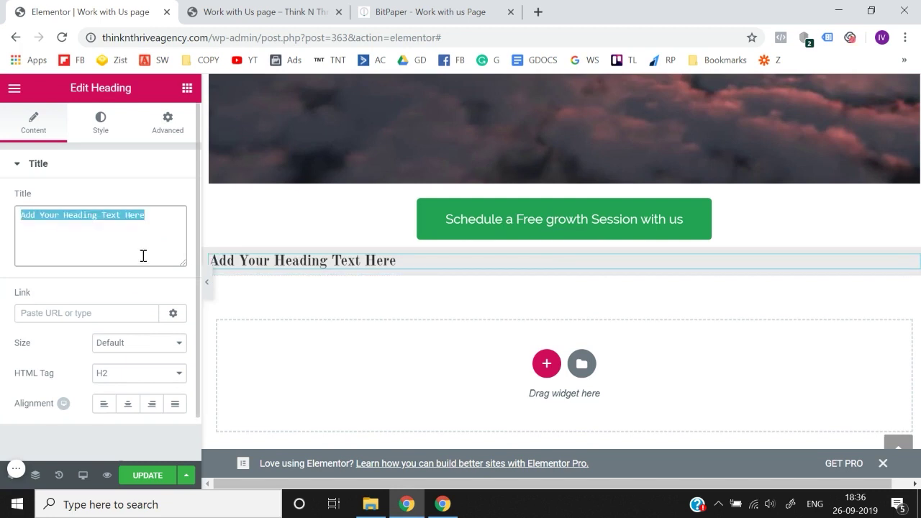
pyautogui.write('Here is')
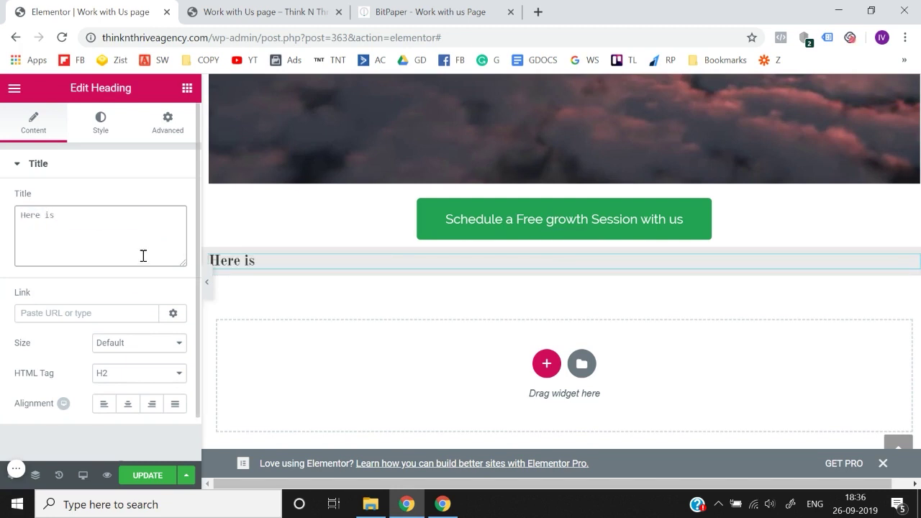
pyautogui.write(' What')
pyautogui.hotkey('ctrl', 'a')
pyautogui.press('BackSpace')
pyautogui.write('Here is how we can h')
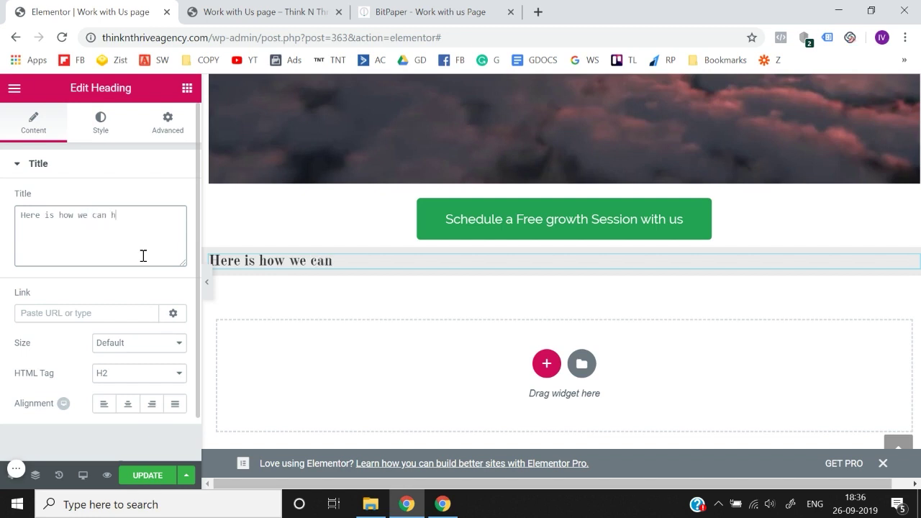
pyautogui.write('elp you:-')
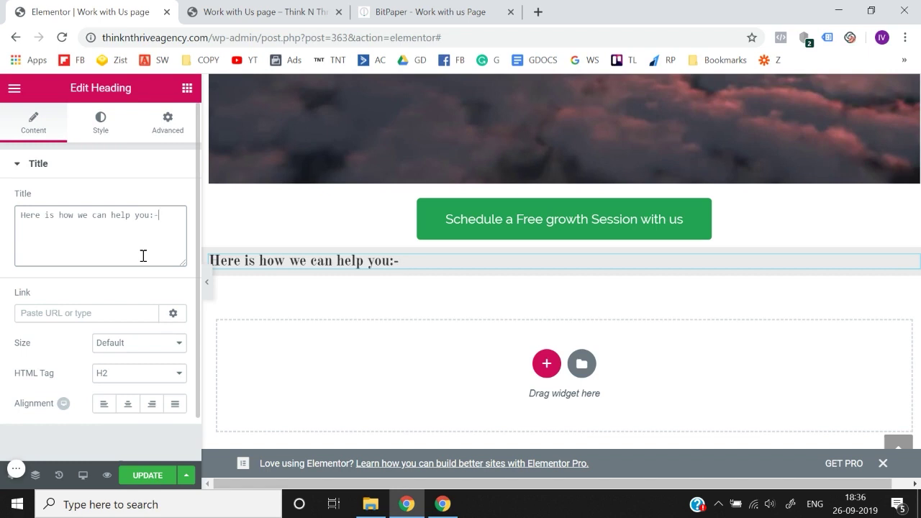
# Step: Center the "Here is how we can help you:-" heading and set its typography to Nunito at 39 px
pyautogui.click(128, 405)
pyautogui.click(100, 123)
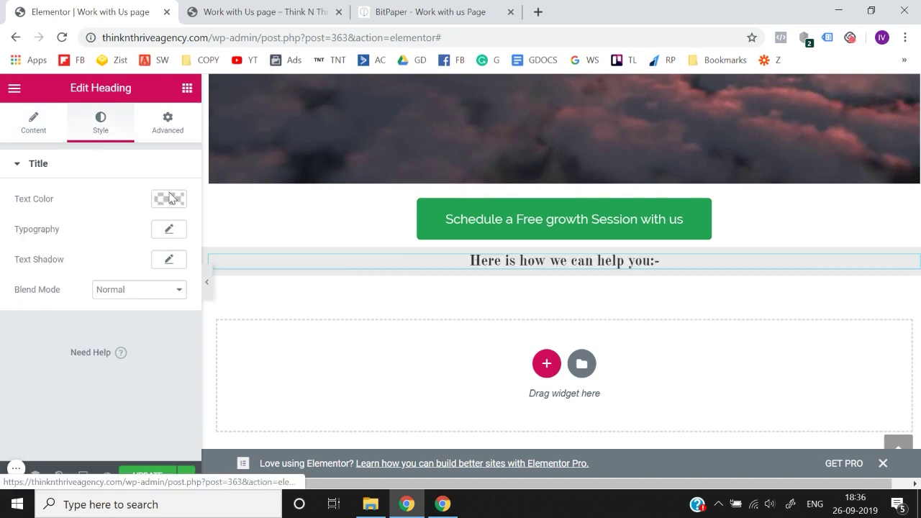
pyautogui.click(178, 230)
pyautogui.click(160, 269)
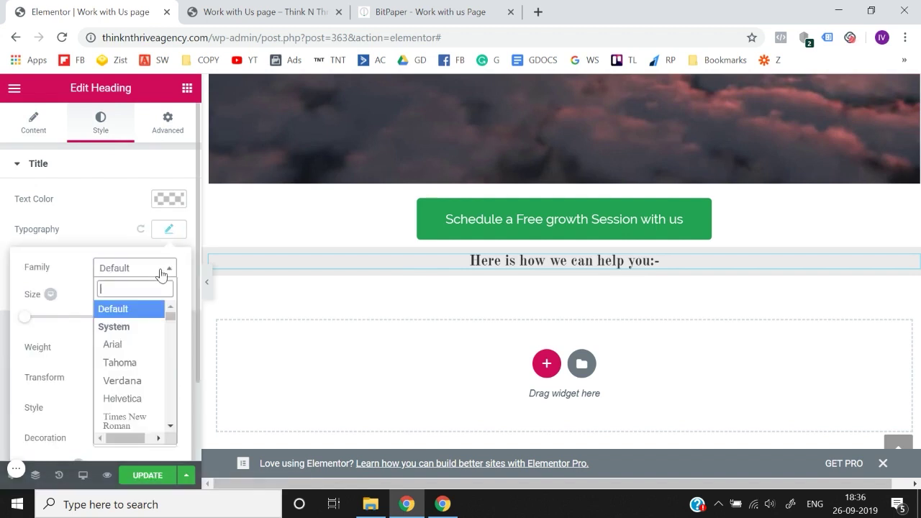
pyautogui.write('nuni')
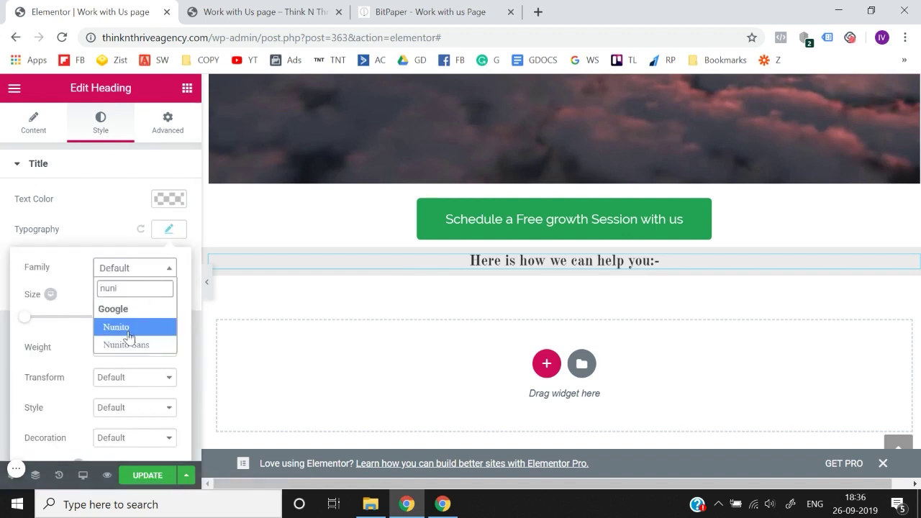
pyautogui.click(130, 336)
pyautogui.moveTo(27, 320)
pyautogui.mouseDown()
pyautogui.moveTo(55, 325)
pyautogui.moveTo(42, 324)
pyautogui.mouseUp()
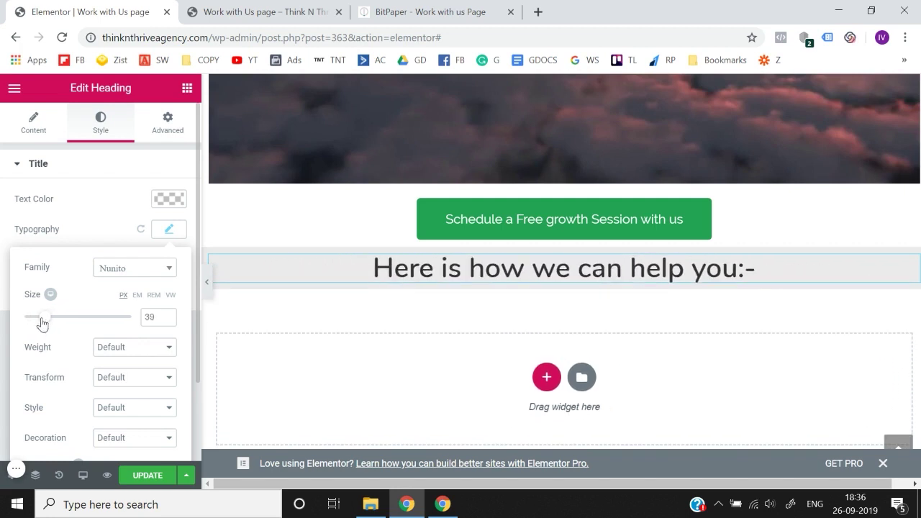
pyautogui.click(4, 295)
# Step: Add a second heading below it reading "1. We'll increase your traffic exponentially with our paid ads strategies."
pyautogui.click(187, 88)
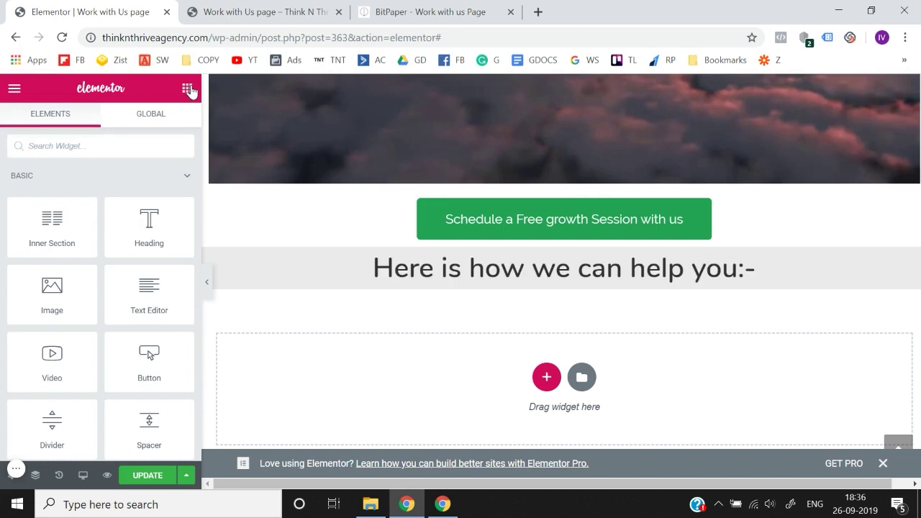
pyautogui.scroll(-6, 115, 215)
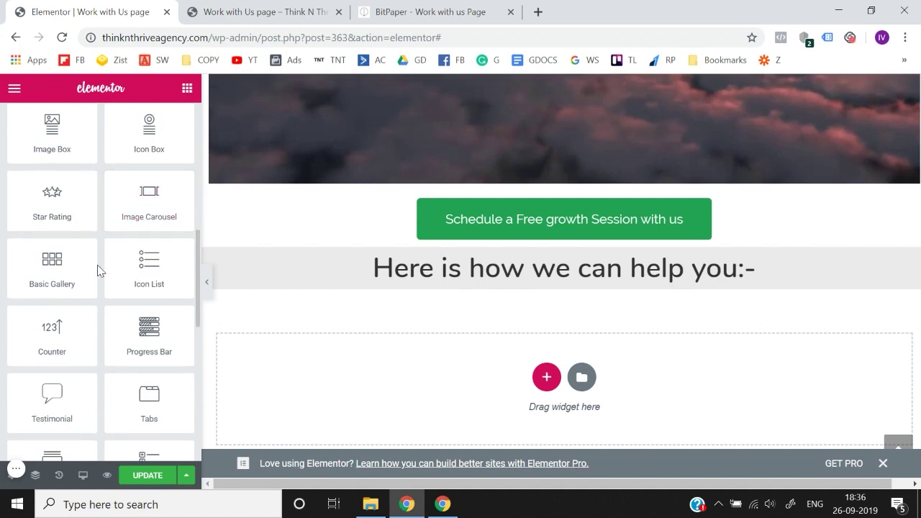
pyautogui.scroll(8, 100, 270)
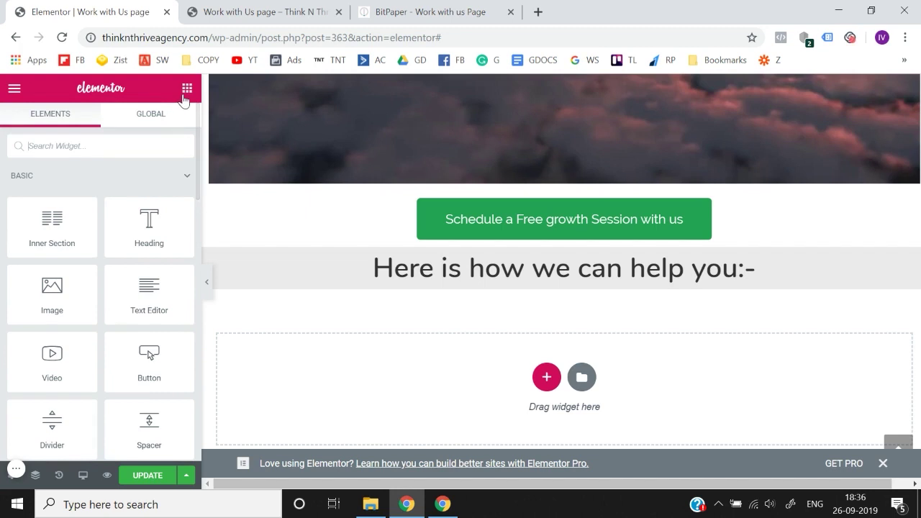
pyautogui.moveTo(149, 227); pyautogui.dragTo(530, 284)
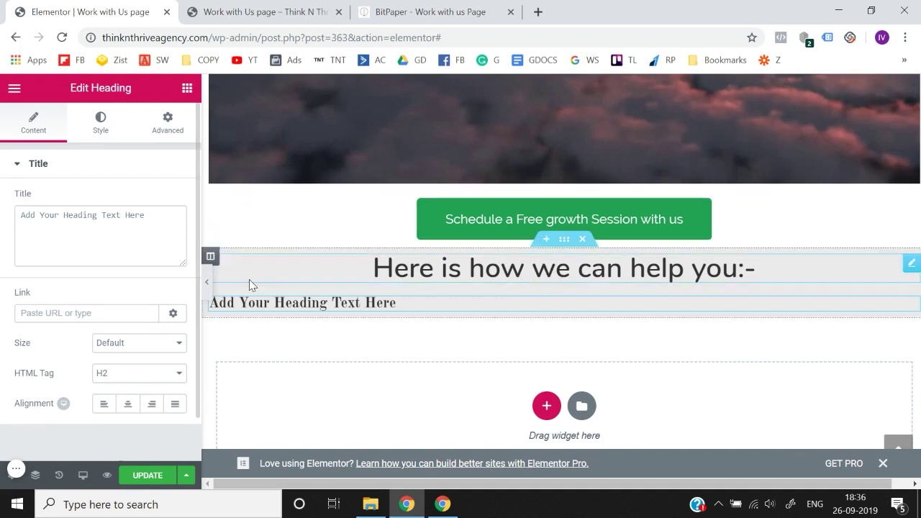
pyautogui.click(175, 233)
pyautogui.hotkey('ctrl', 'a')
pyautogui.write('1')
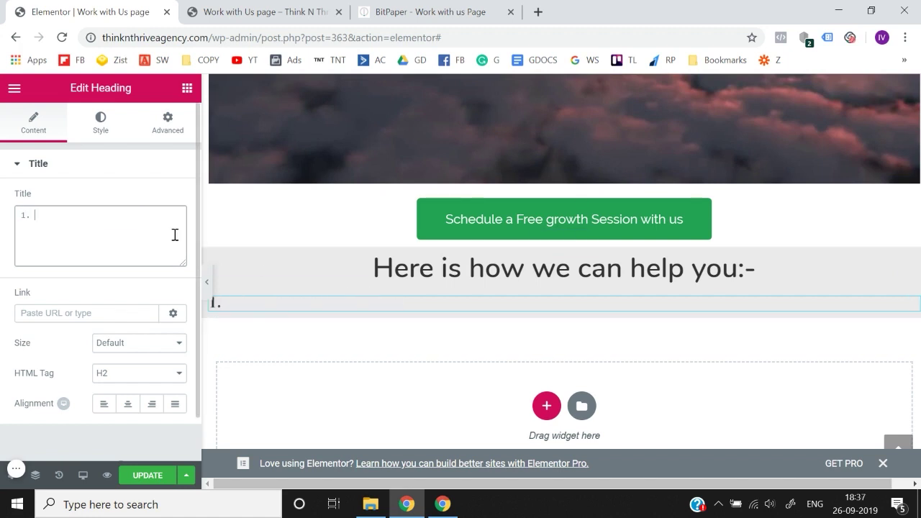
pyautogui.write(". We'll increase your traffic e")
pyautogui.write('x')
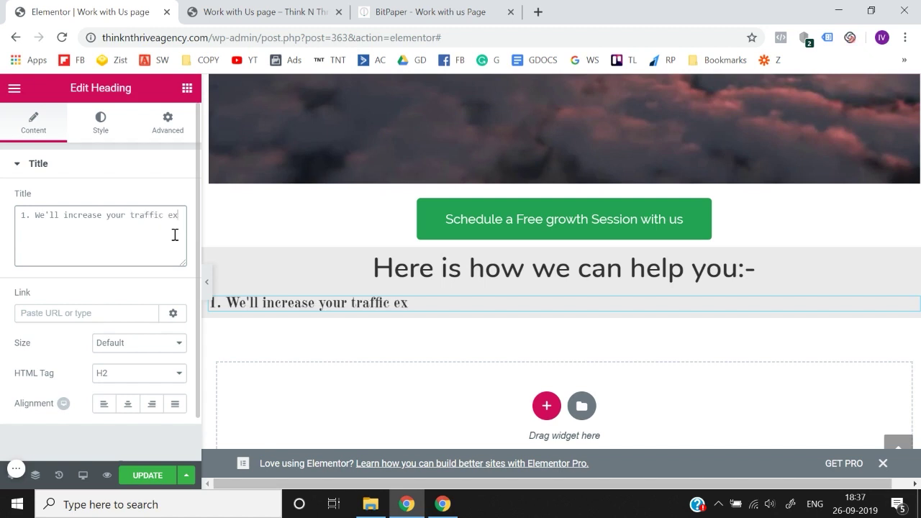
pyautogui.write('ponentially with our pa')
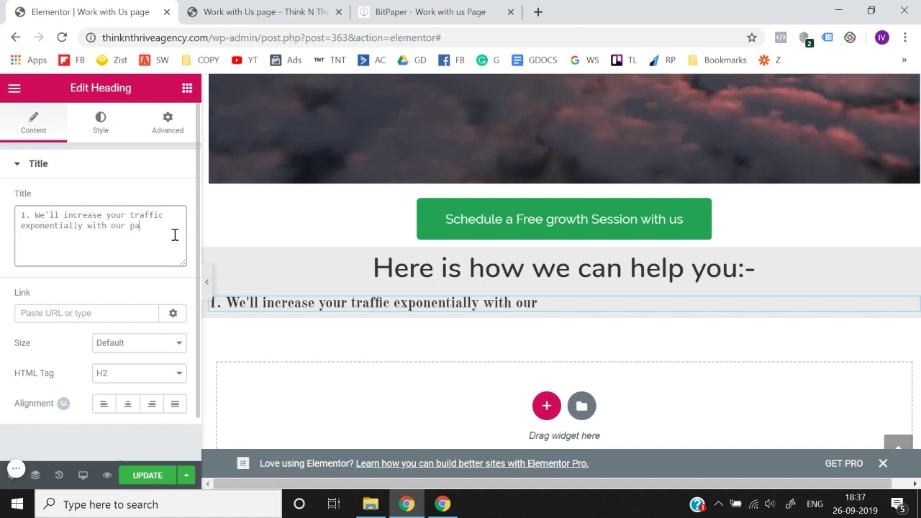
pyautogui.write('id ads stratg')
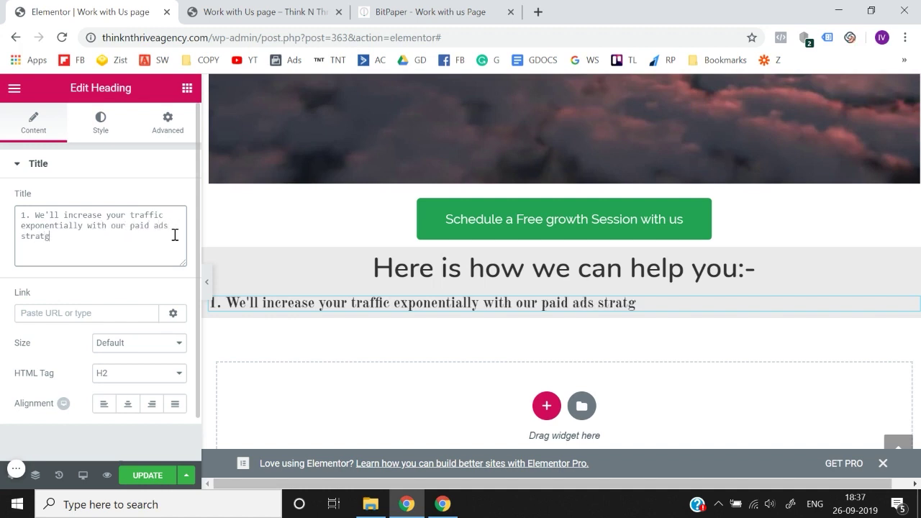
pyautogui.press('BackSpace')
pyautogui.write('egies.')
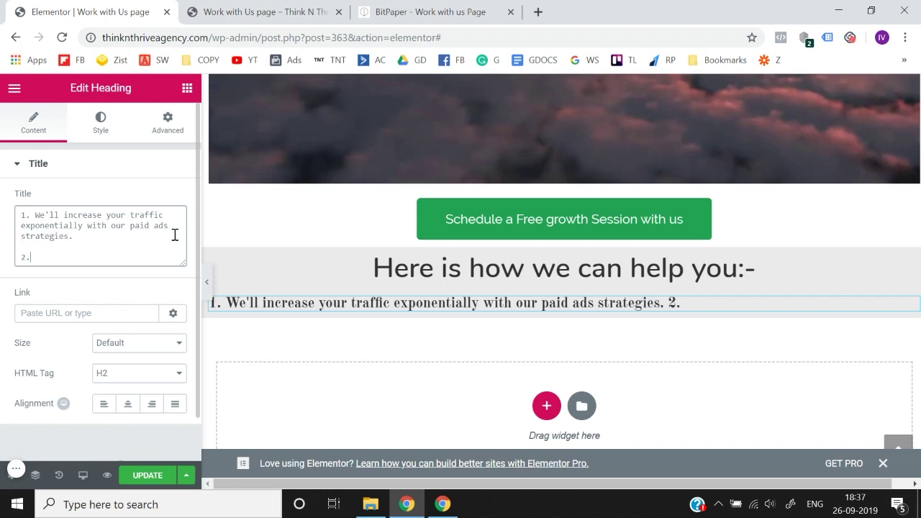
# Step: Start a "2." item in the benefits heading, separated from item 1 by two line breaks
pyautogui.press('BackSpace')
pyautogui.press('Return')
pyautogui.press('BackSpace')
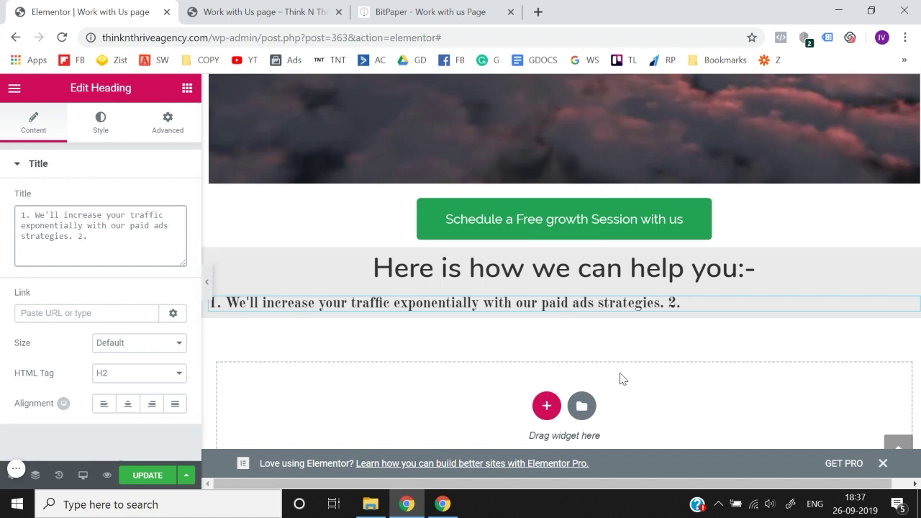
pyautogui.click(671, 303)
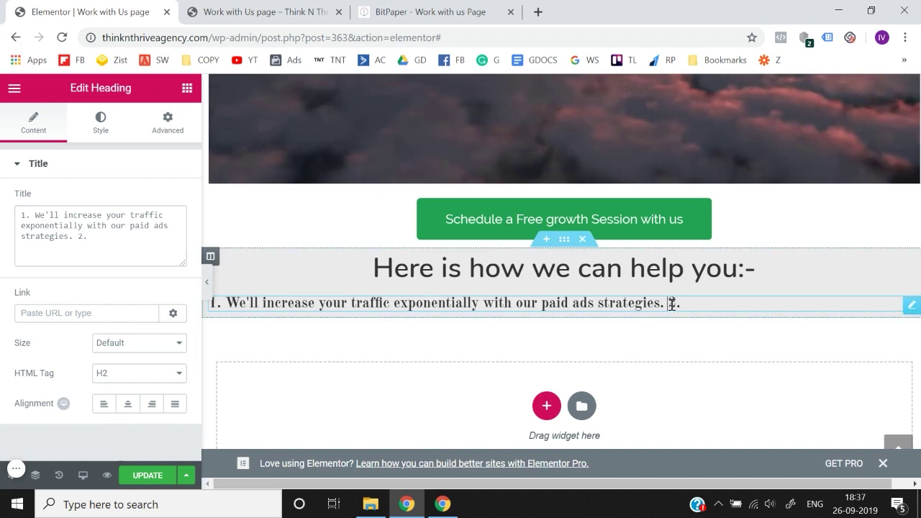
pyautogui.press('Return')
pyautogui.press('Return')
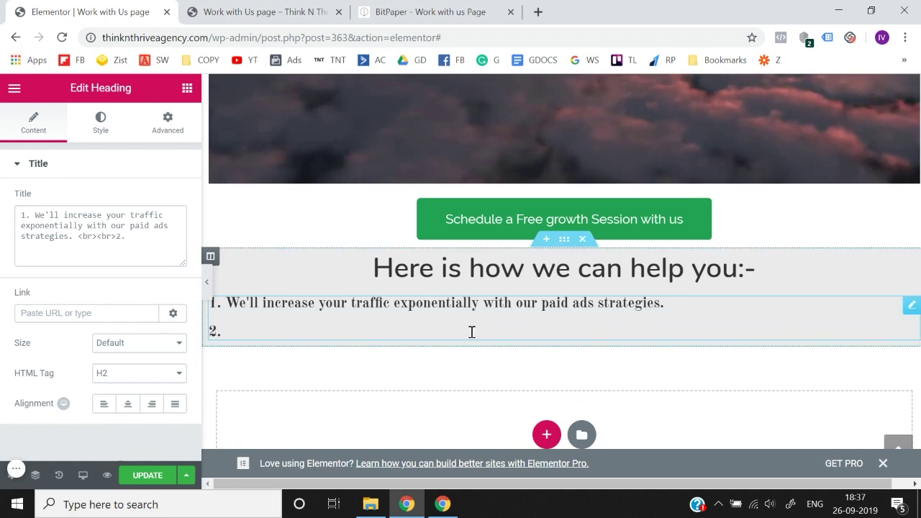
pyautogui.click(132, 259)
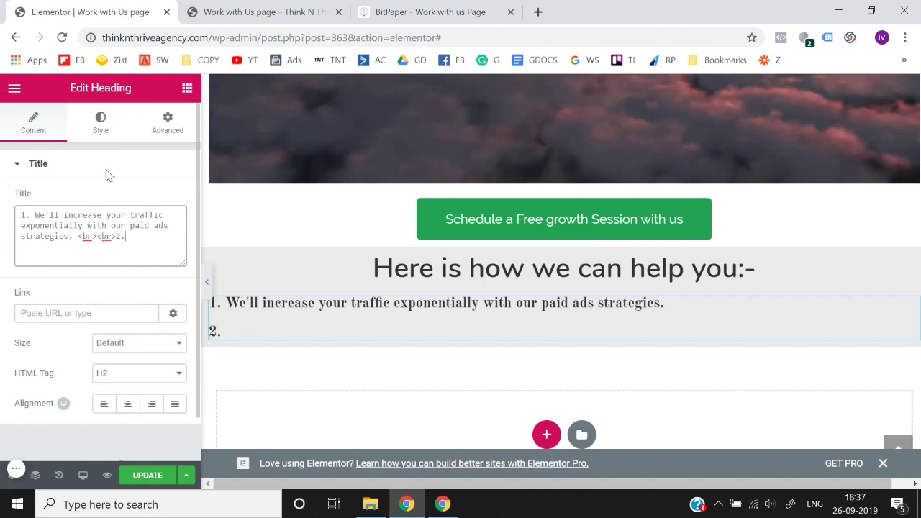
# Step: Set the font family of the numbered benefits heading to Nunito
pyautogui.click(100, 129)
pyautogui.click(169, 230)
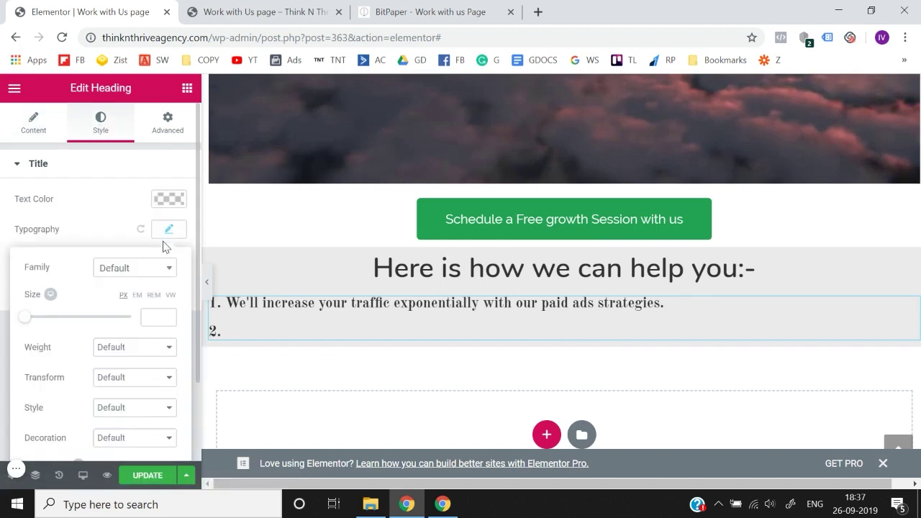
pyautogui.click(138, 267)
pyautogui.write('nnu')
pyautogui.press('BackSpace')
pyautogui.press('BackSpace')
pyautogui.write('u')
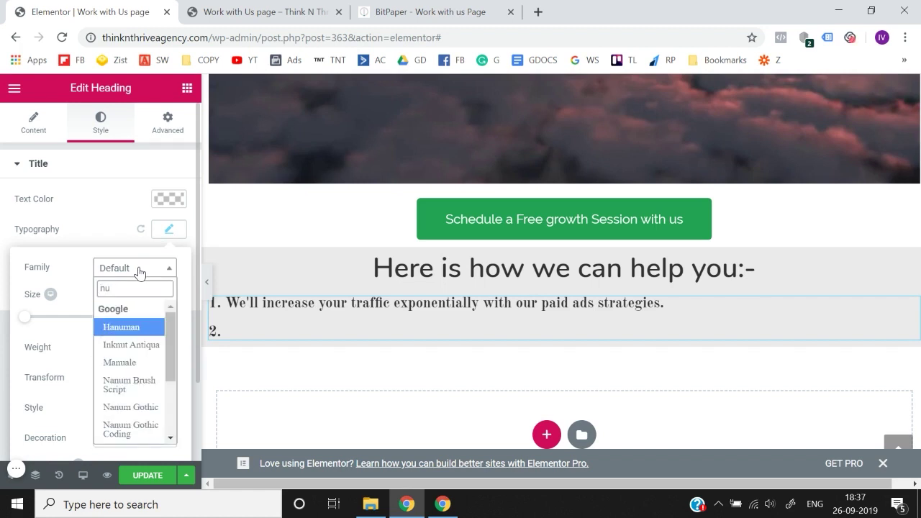
pyautogui.write('ni')
pyautogui.click(117, 327)
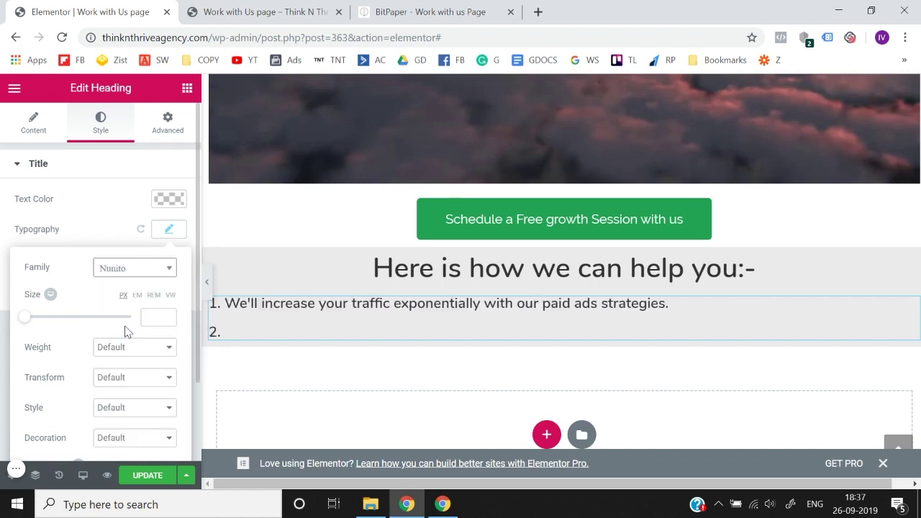
pyautogui.click(2, 289)
# Step: Update the page and preview the grey benefits section at full width
pyautogui.click(150, 476)
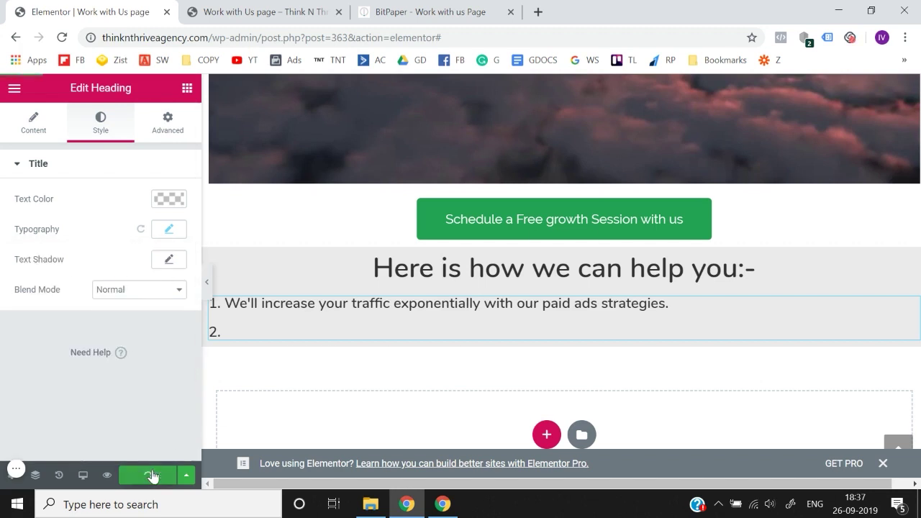
pyautogui.scroll(1, 212, 284)
pyautogui.click(196, 284)
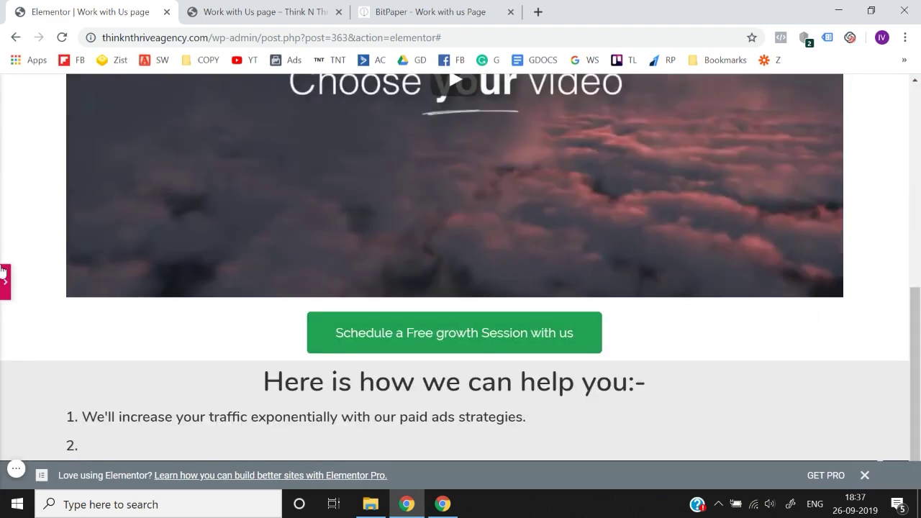
# Step: Set the boxed content width of the grey benefits section to 900
pyautogui.click(3, 275)
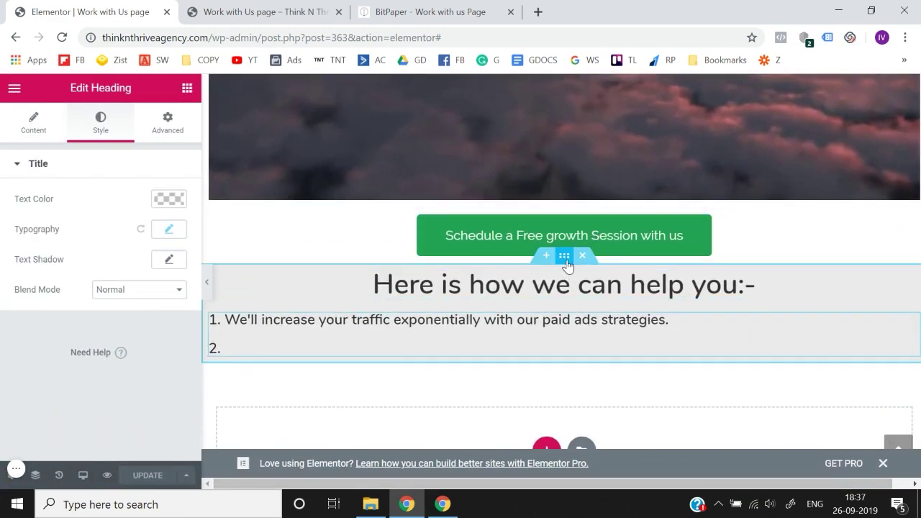
pyautogui.click(566, 262)
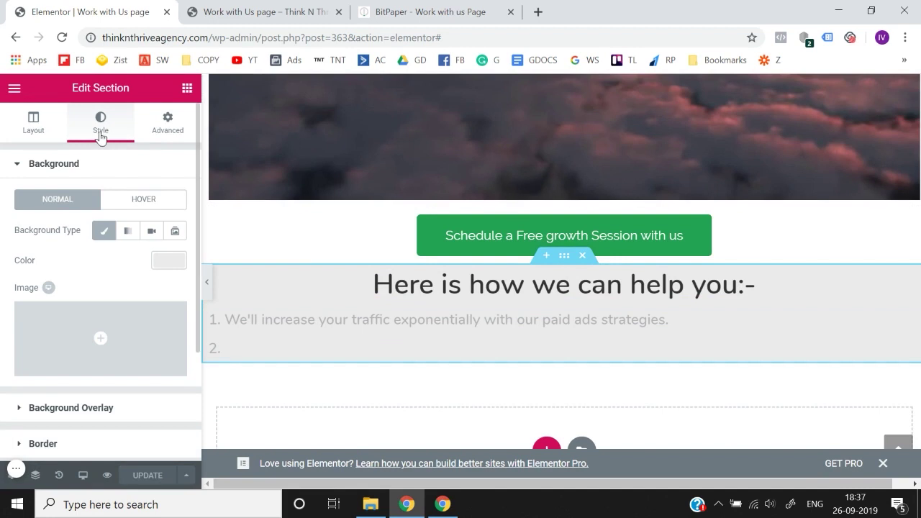
pyautogui.click(33, 123)
pyautogui.click(161, 283)
pyautogui.write('900')
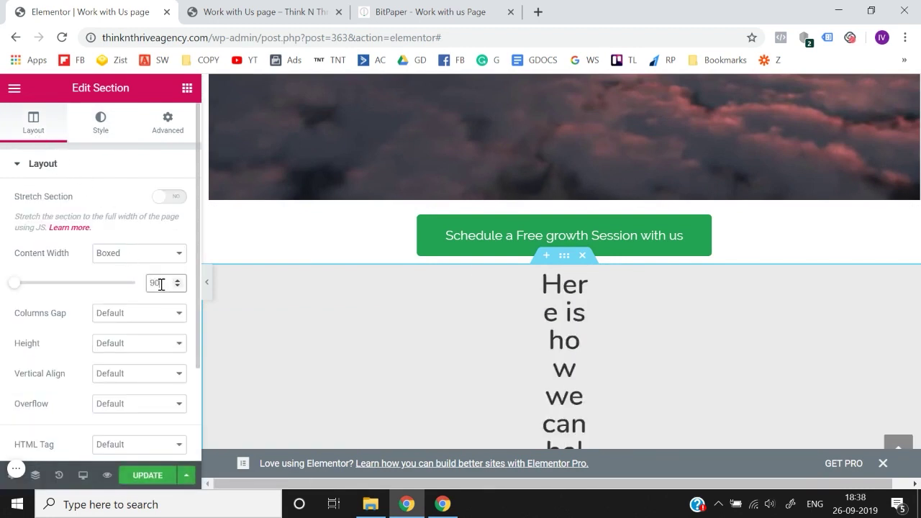
pyautogui.click(2, 301)
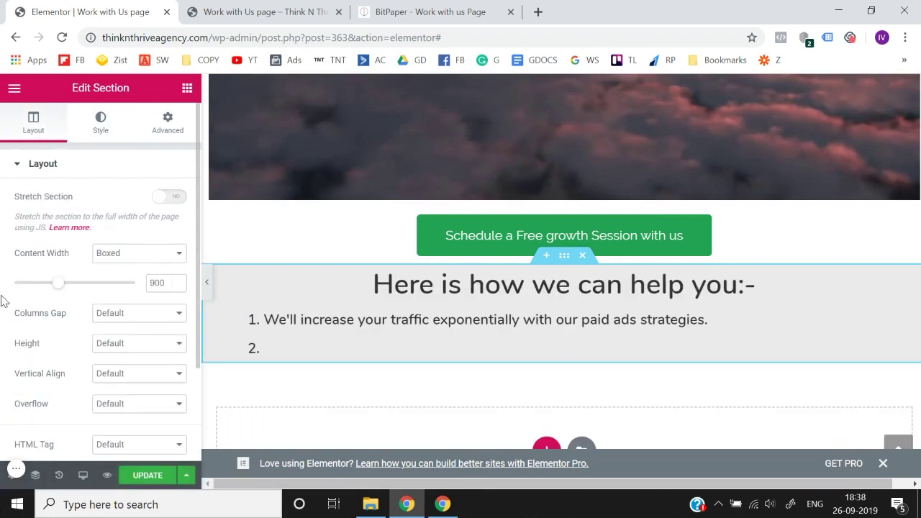
# Step: Duplicate the "Schedule a Free growth Session with us" button section, place the copy below the grey benefits section and update the page
pyautogui.click(396, 11)
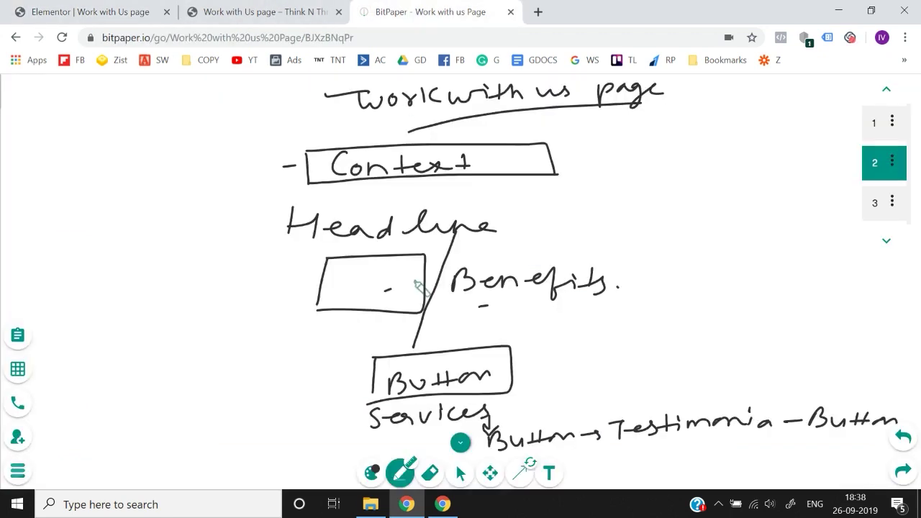
pyautogui.click(109, 10)
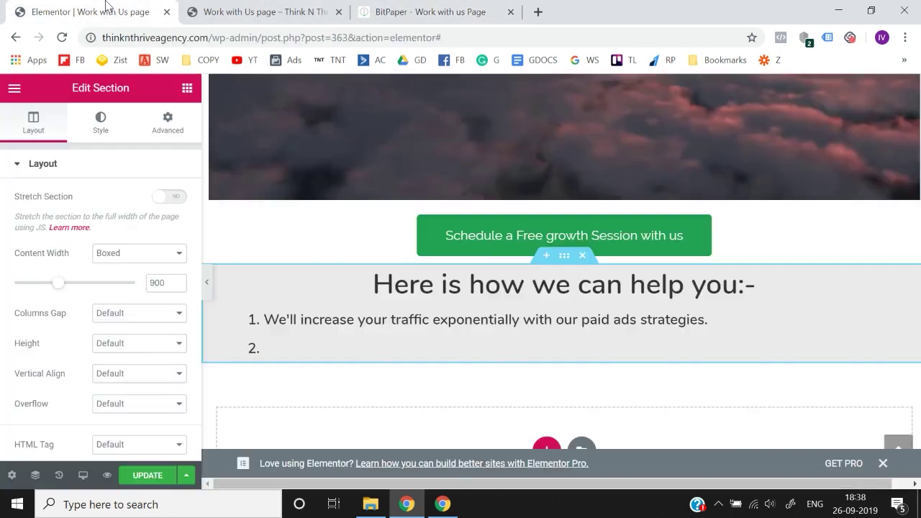
pyautogui.click(187, 89)
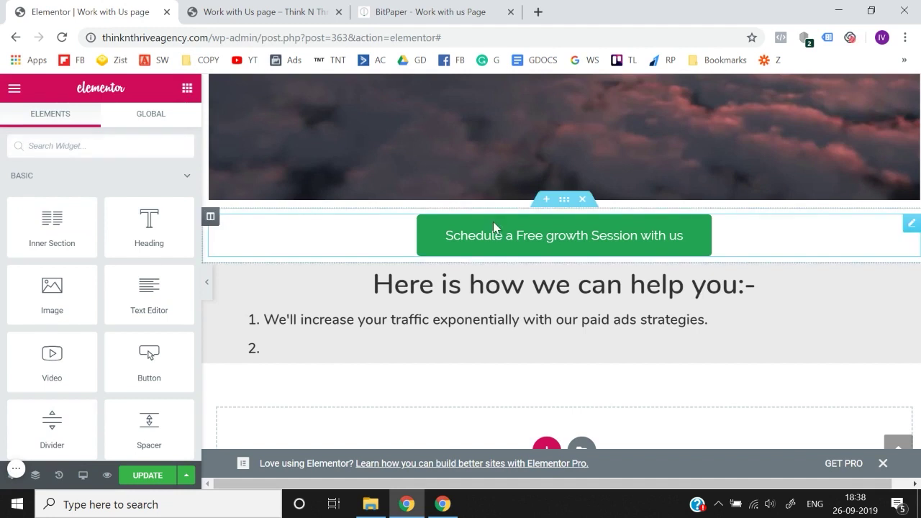
pyautogui.rightClick(563, 202)
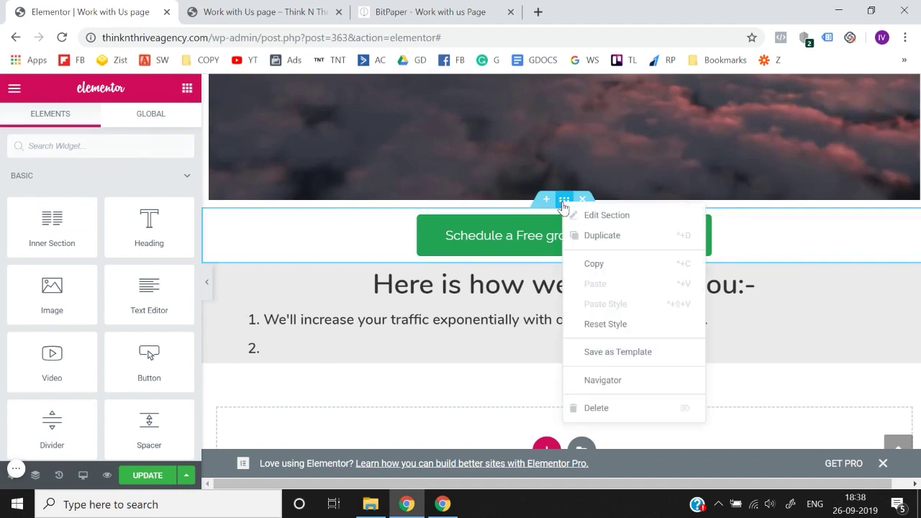
pyautogui.click(607, 251)
pyautogui.moveTo(565, 207); pyautogui.dragTo(551, 366)
pyautogui.scroll(-1, 551, 366)
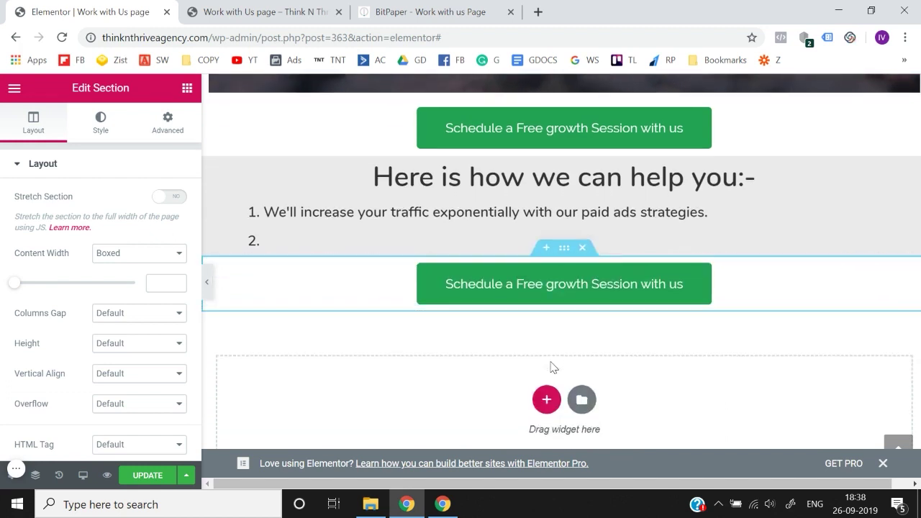
pyautogui.click(147, 474)
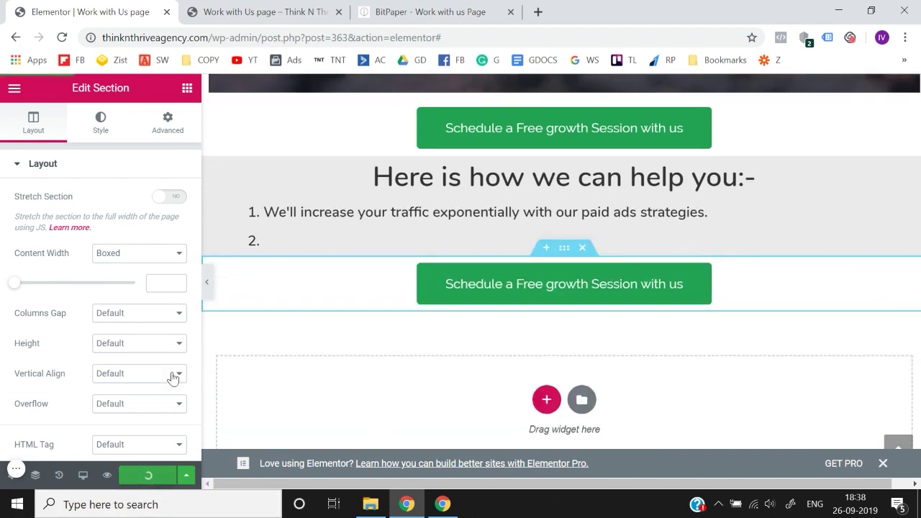
pyautogui.click(212, 291)
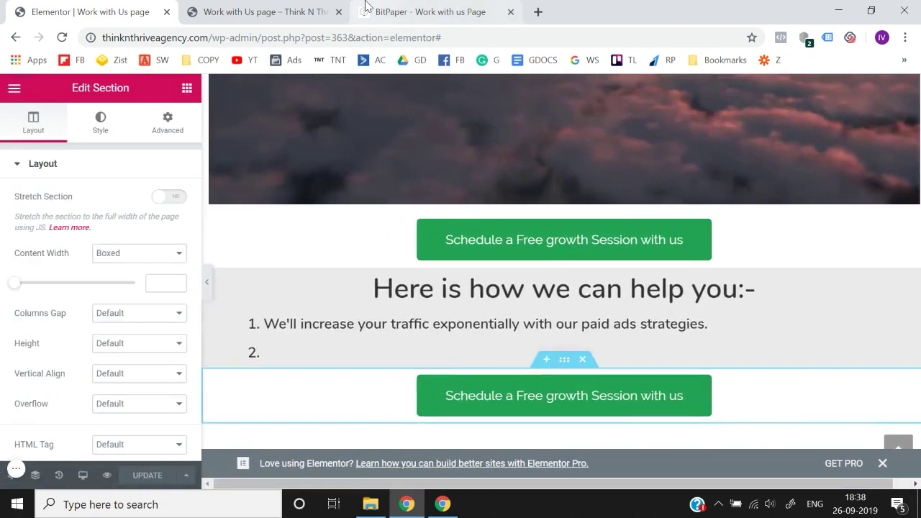
# Step: Check the handwritten outline for the next block and add a single-column section below the second button
pyautogui.click(368, 10)
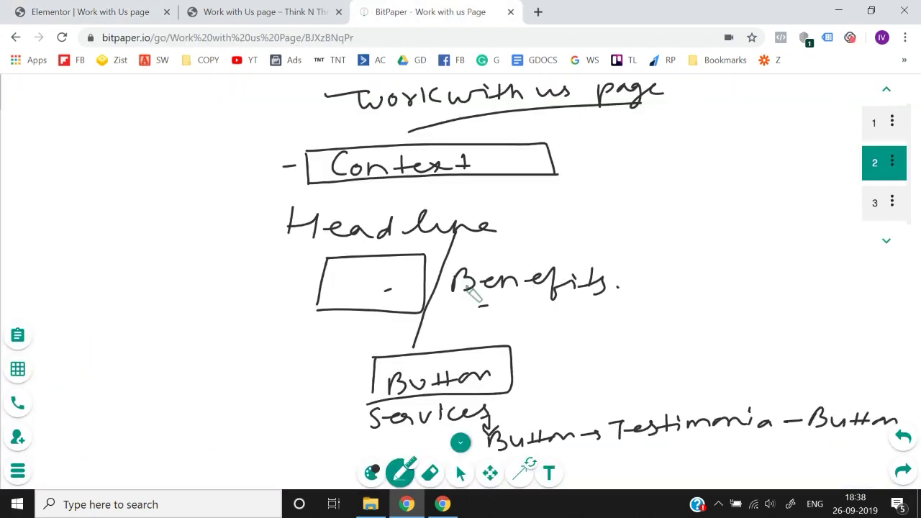
pyautogui.click(86, 12)
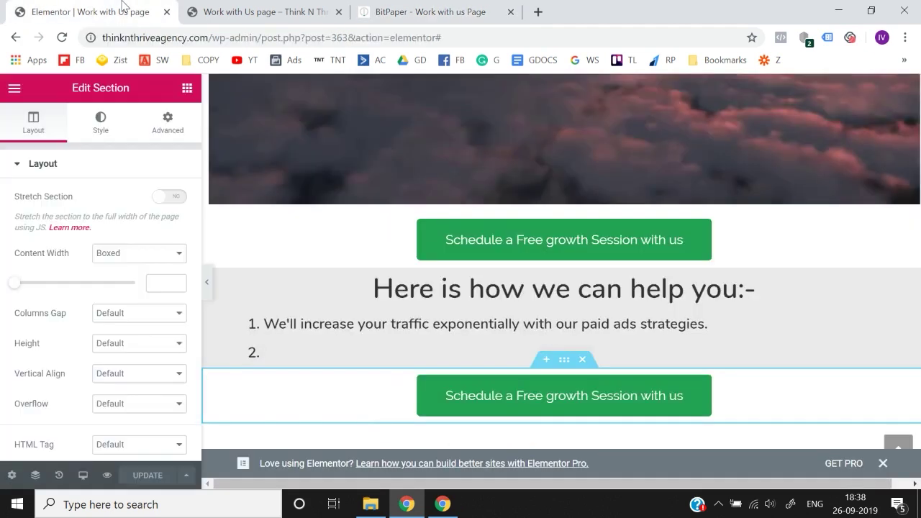
pyautogui.scroll(-1, 477, 302)
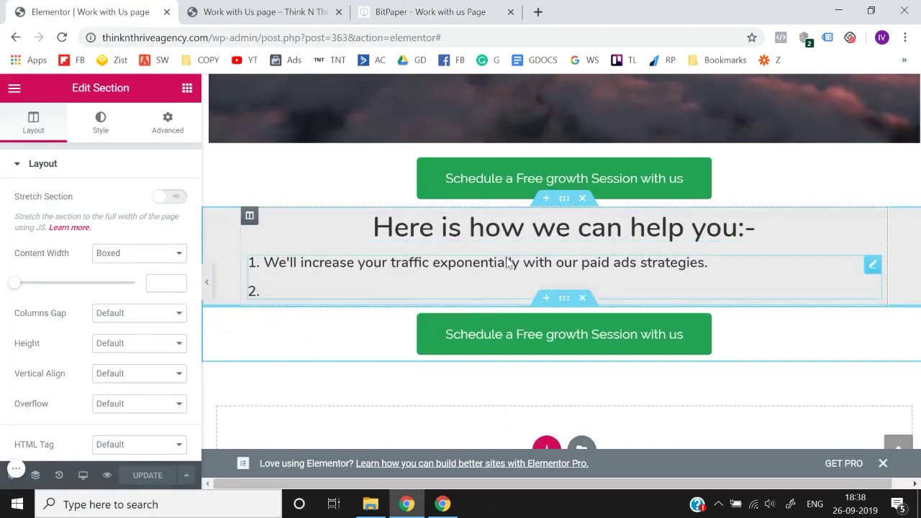
pyautogui.click(187, 88)
pyautogui.scroll(-2, 448, 329)
pyautogui.click(546, 337)
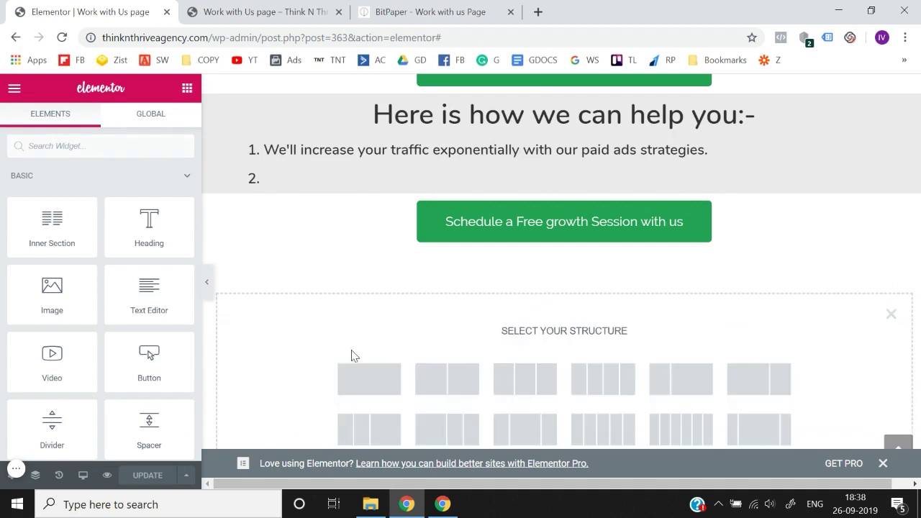
pyautogui.click(354, 392)
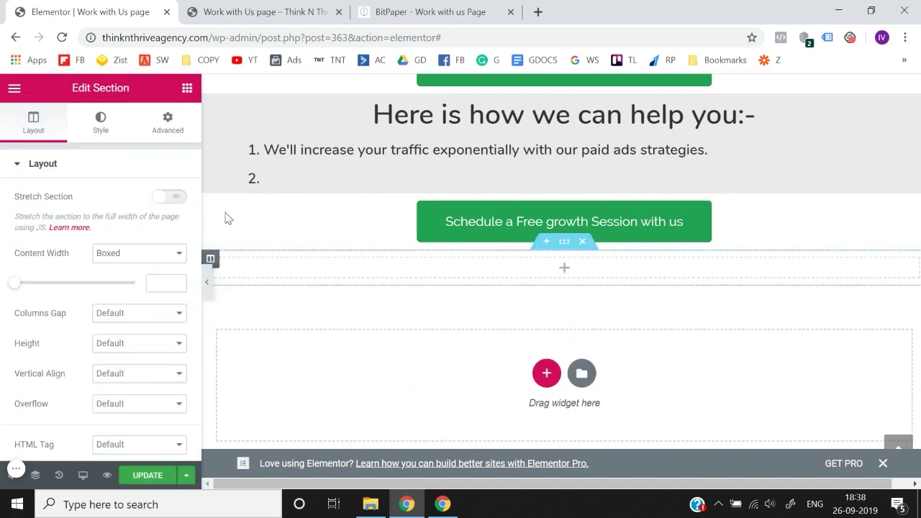
# Step: Add a centred heading reading "OUR SERVICES" to the new empty section
pyautogui.click(187, 88)
pyautogui.moveTo(140, 216); pyautogui.dragTo(533, 272)
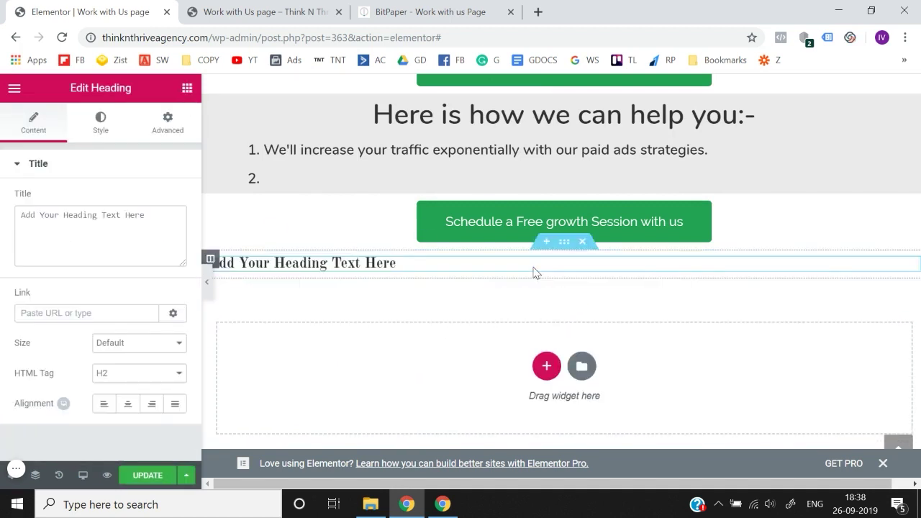
pyautogui.click(127, 238)
pyautogui.hotkey('ctrl', 'a')
pyautogui.write('OU')
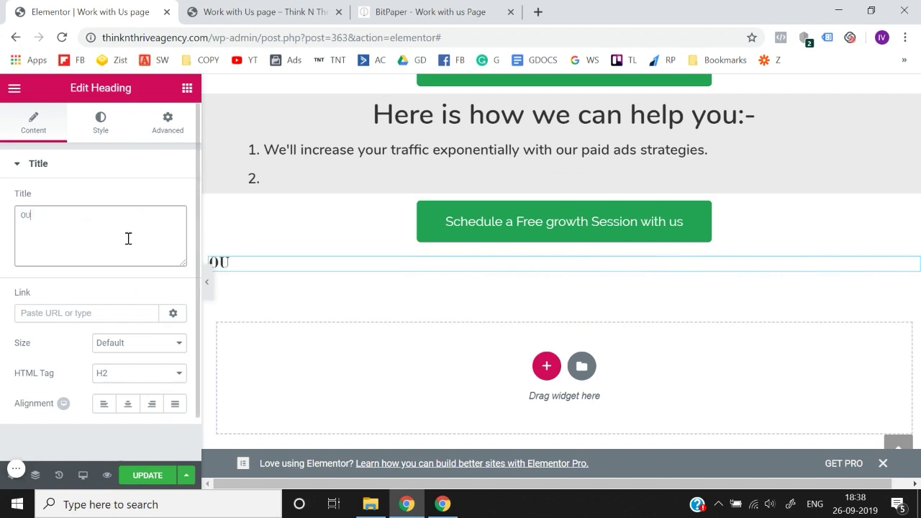
pyautogui.write('R SERVICES')
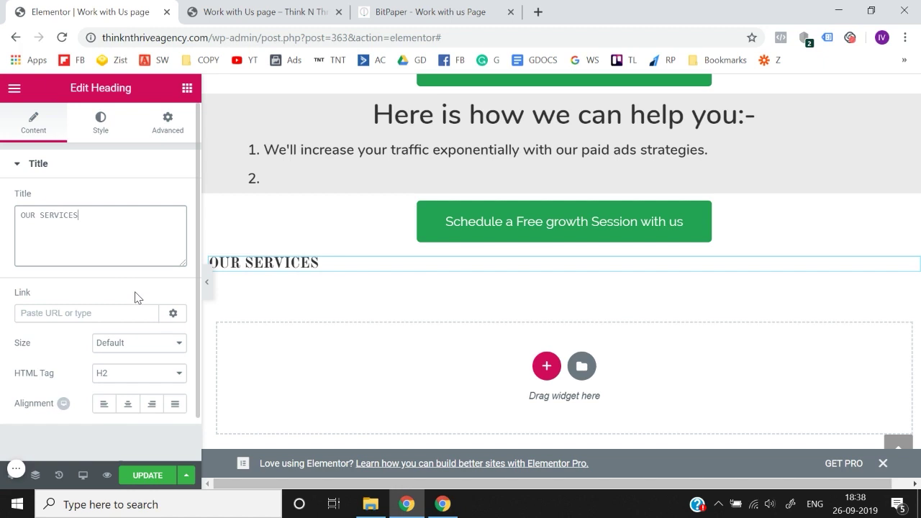
pyautogui.click(128, 403)
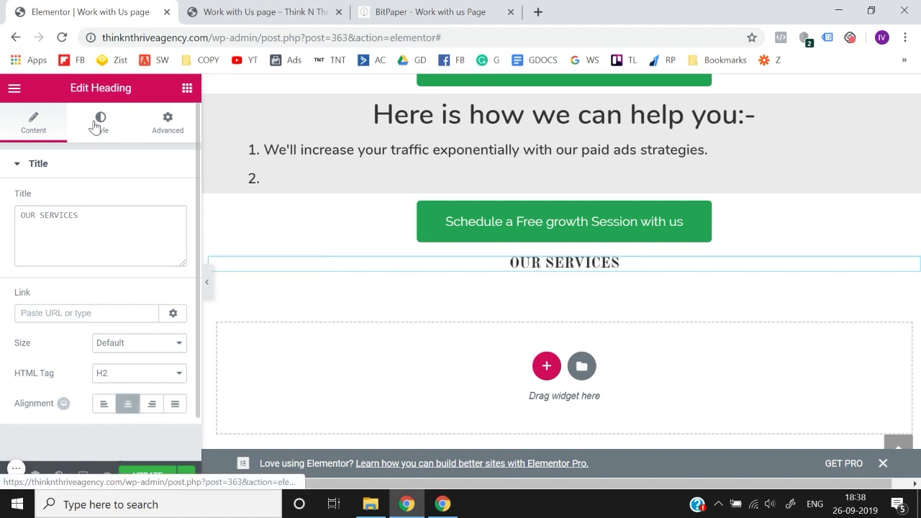
# Step: Set the font family of the "OUR SERVICES" heading to Nunito
pyautogui.click(95, 127)
pyautogui.click(173, 230)
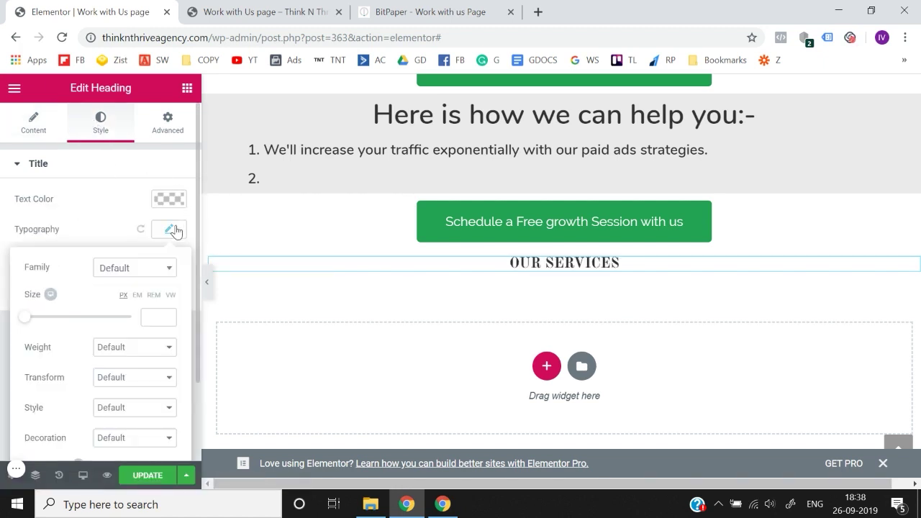
pyautogui.click(158, 267)
pyautogui.write('nuni')
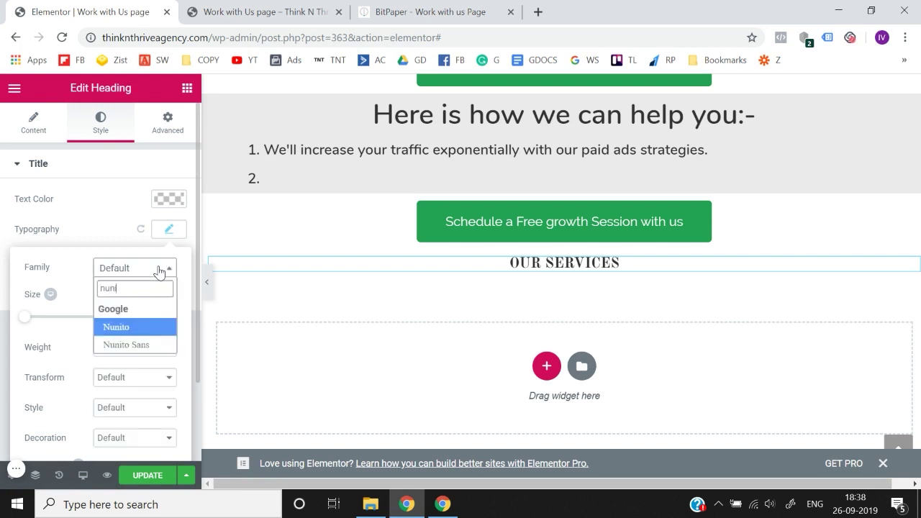
pyautogui.click(134, 328)
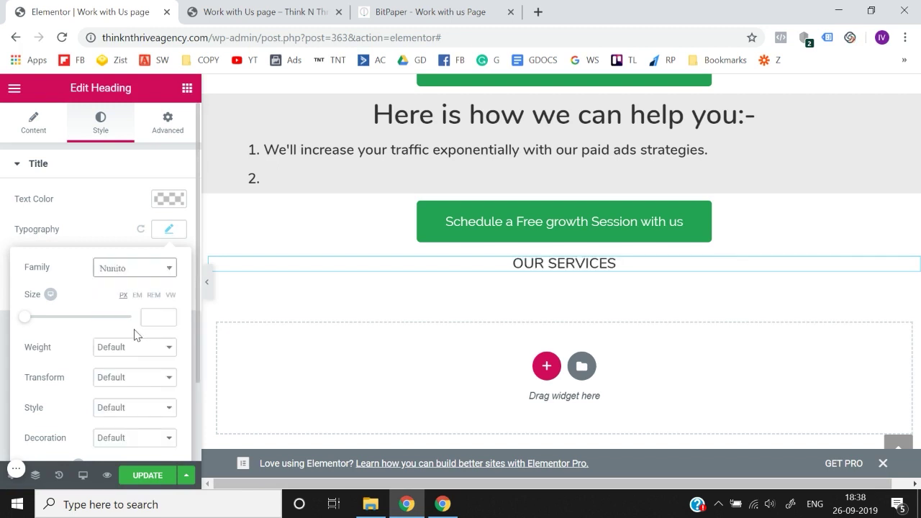
pyautogui.click(2, 307)
# Step: Add an inner section below the "OUR SERVICES" heading and duplicate a column to make three columns
pyautogui.click(187, 88)
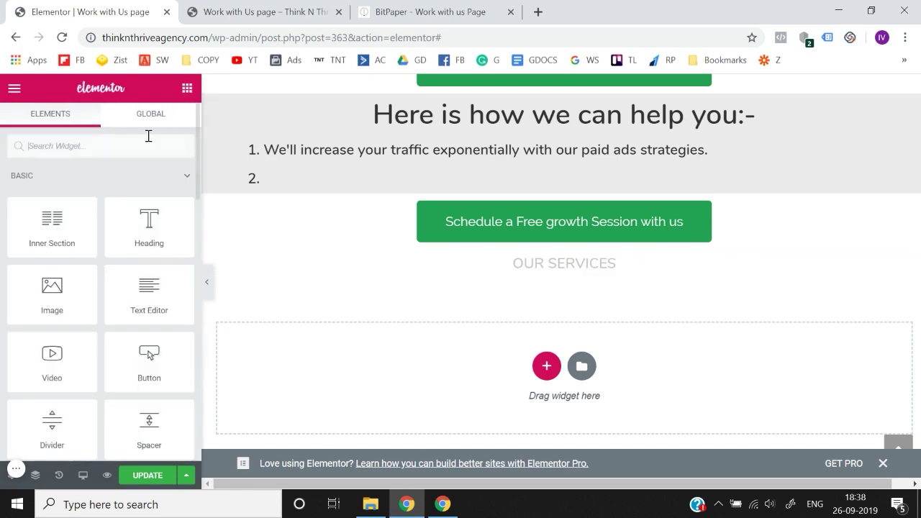
pyautogui.click(142, 146)
pyautogui.write('in')
pyautogui.moveTo(52, 190); pyautogui.dragTo(555, 281)
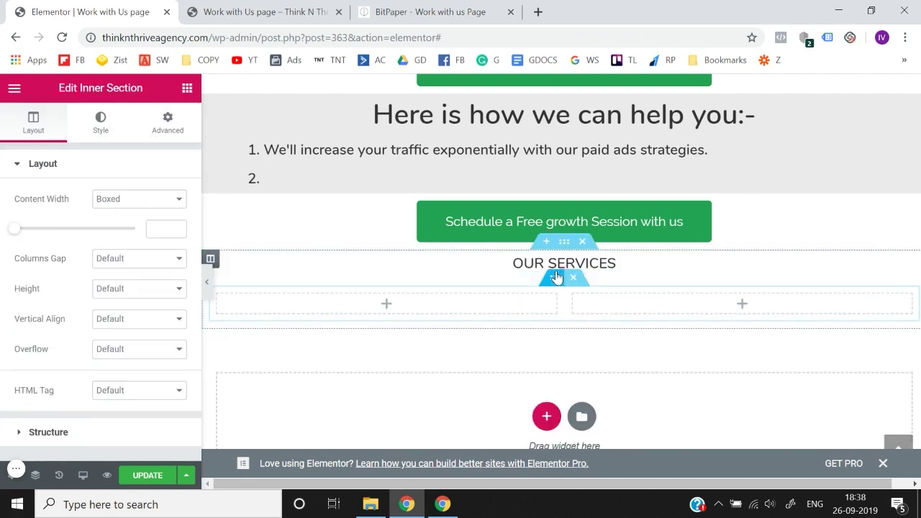
pyautogui.rightClick(221, 306)
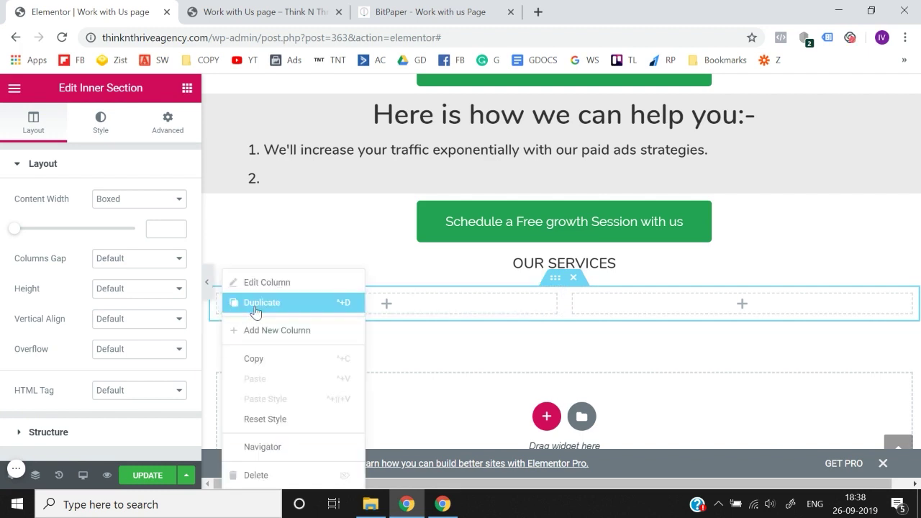
pyautogui.click(255, 303)
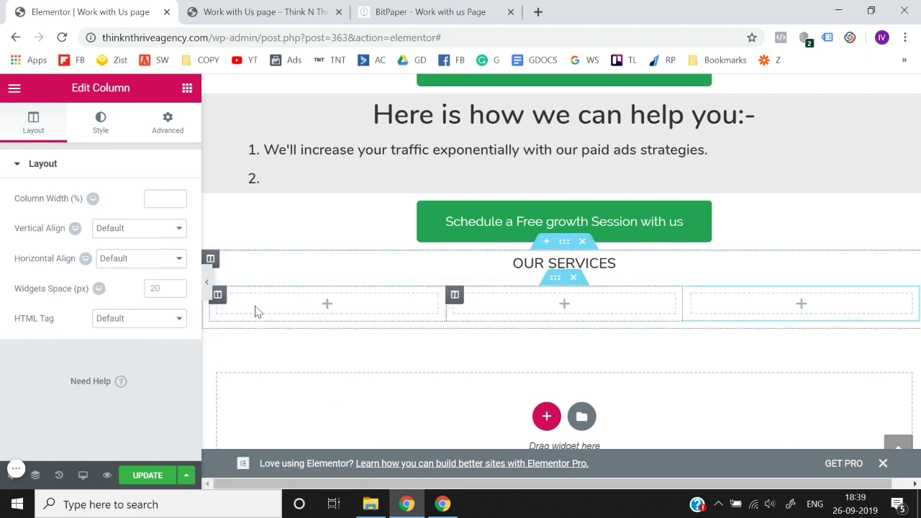
# Step: Add an Image Box to the first services column and title it "PAID ADS"
pyautogui.click(187, 89)
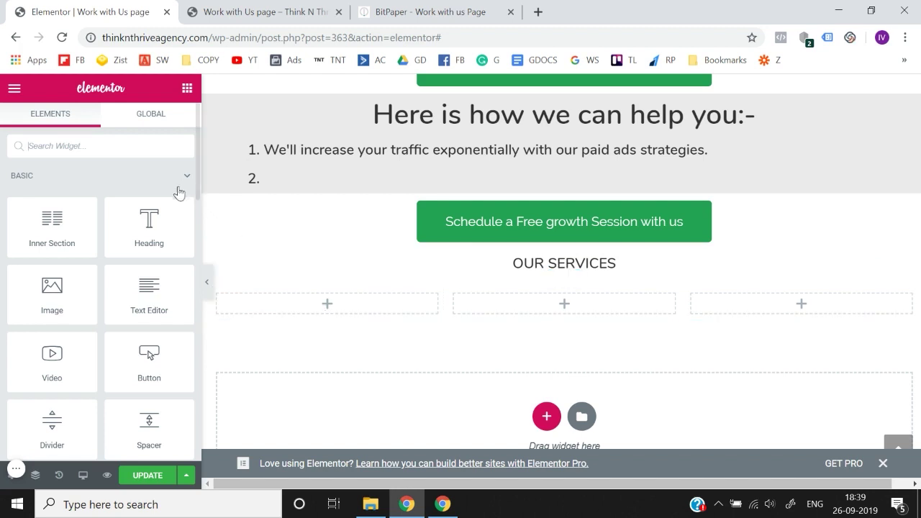
pyautogui.write('ima')
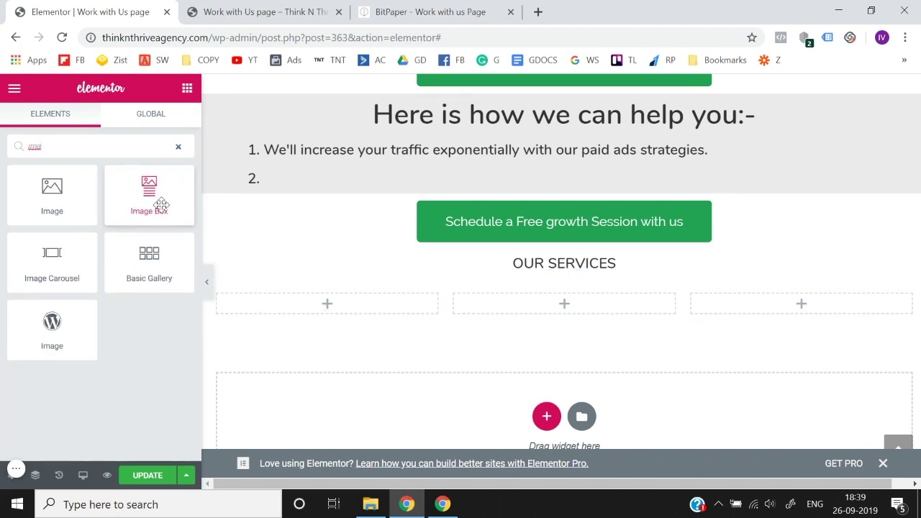
pyautogui.moveTo(150, 190); pyautogui.dragTo(332, 308)
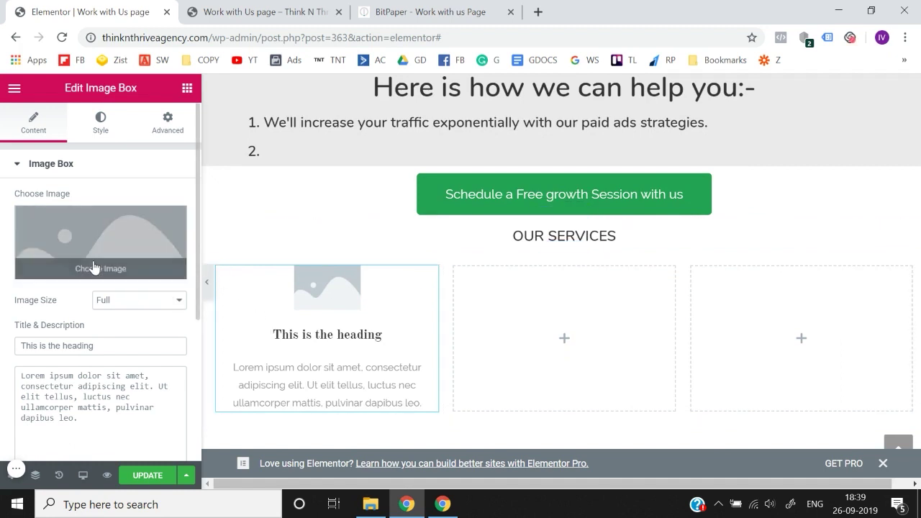
pyautogui.click(107, 345)
pyautogui.hotkey('ctrl', 'a')
pyautogui.write('PAID ADS')
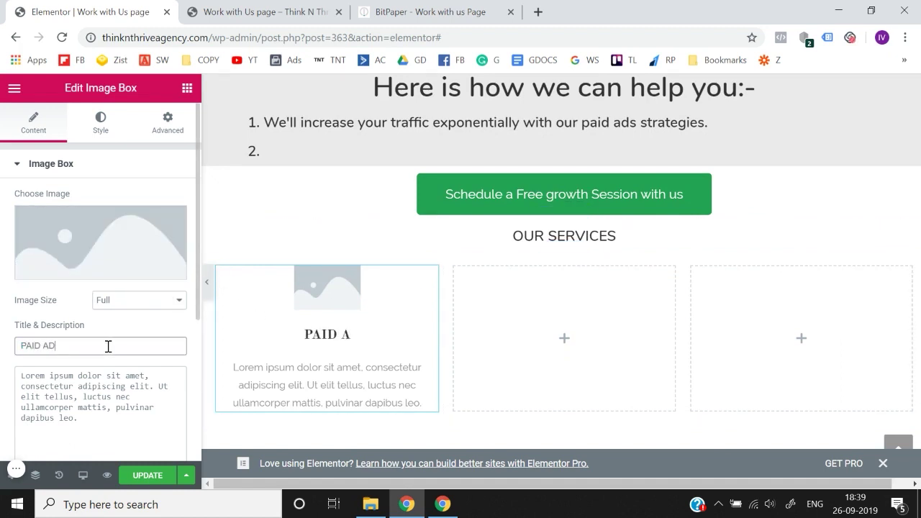
# Step: Clear the placeholder description of the "PAID ADS" image box and return to the widget list
pyautogui.scroll(-1, 113, 360)
pyautogui.click(113, 359)
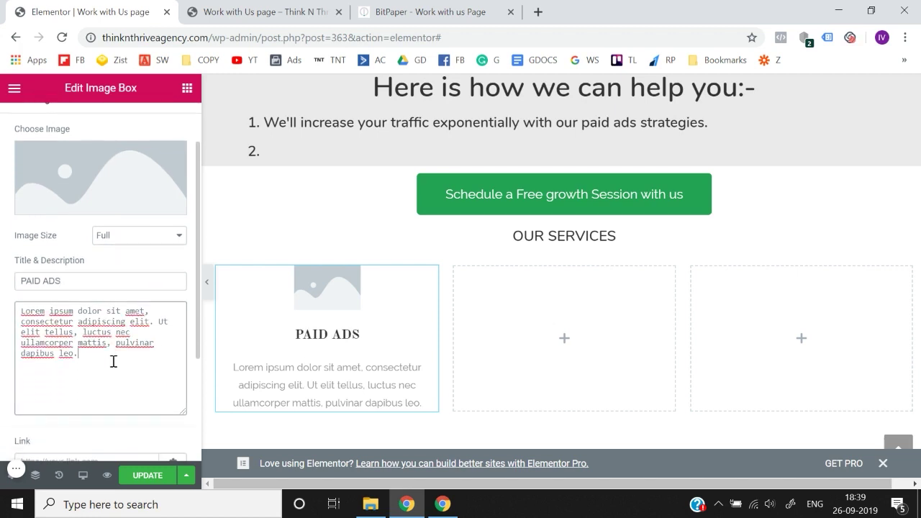
pyautogui.hotkey('ctrl', 'a')
pyautogui.press('BackSpace')
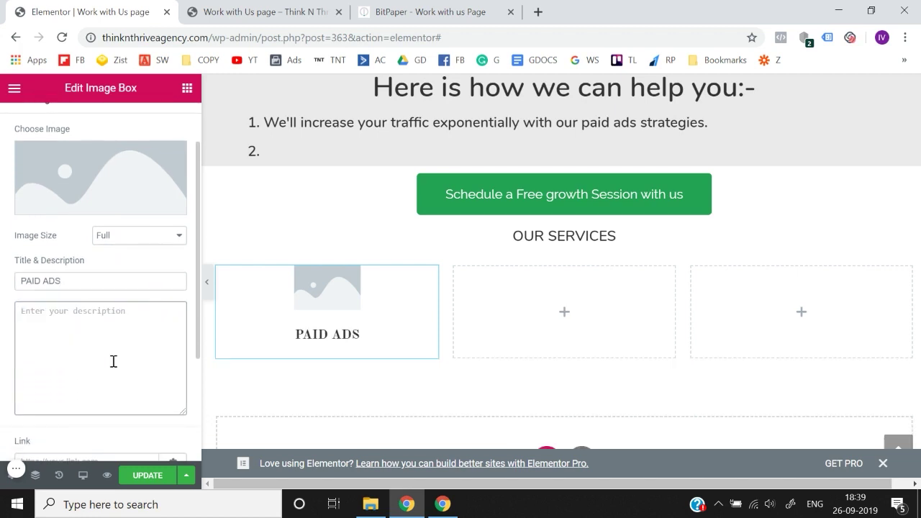
pyautogui.scroll(1, 126, 364)
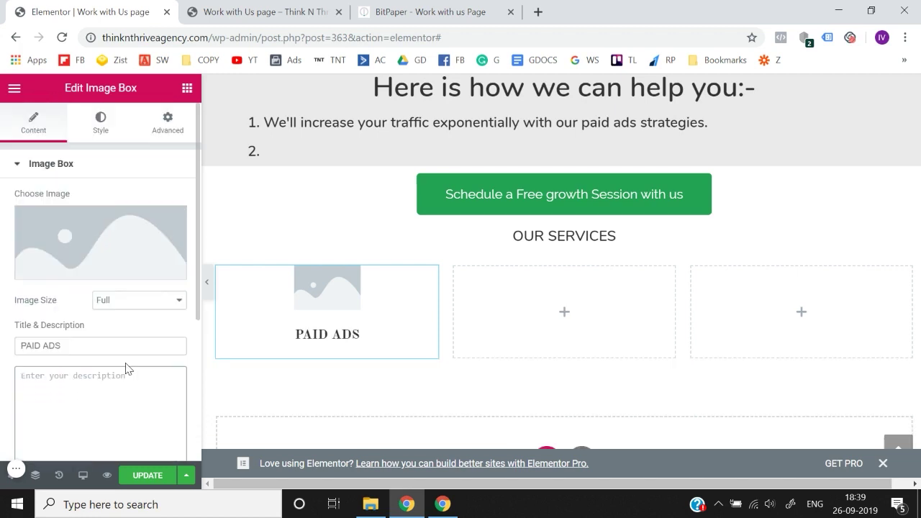
pyautogui.click(189, 95)
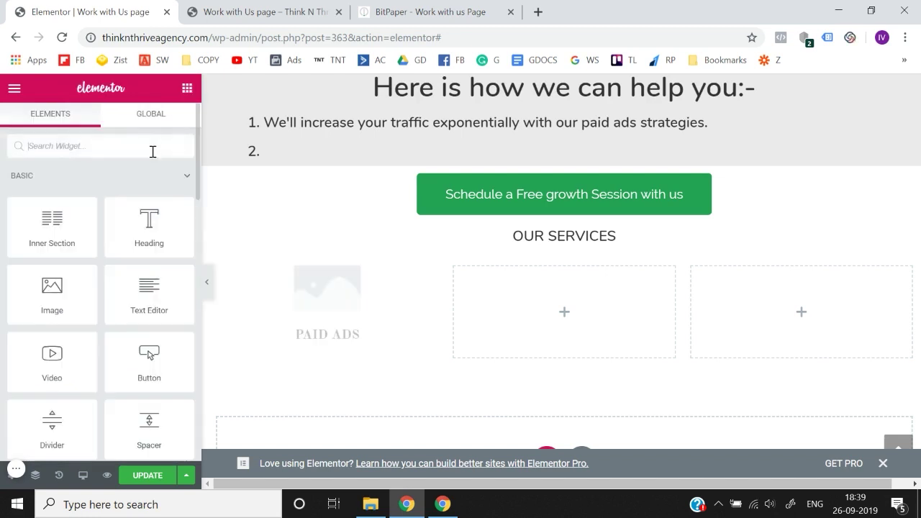
# Step: Add an Image Box to the middle services column and title it "SEO"
pyautogui.write('ima')
pyautogui.moveTo(149, 190); pyautogui.dragTo(547, 306)
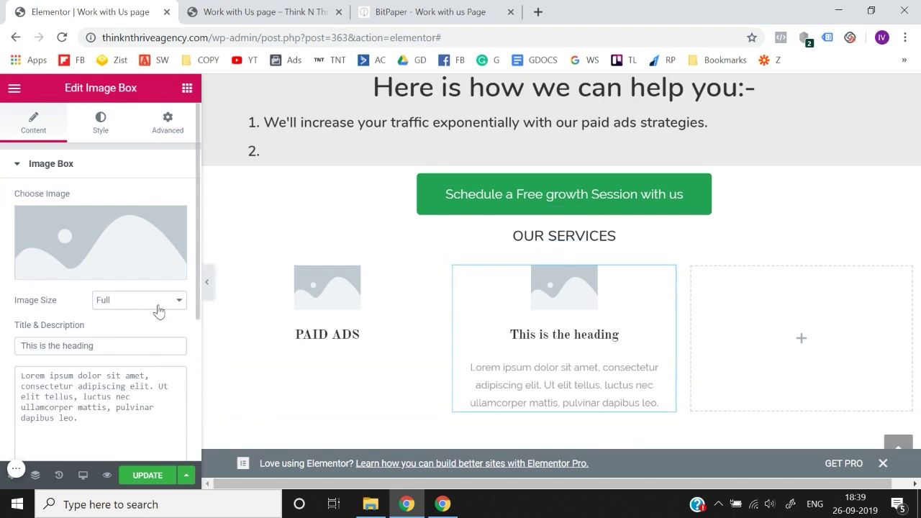
pyautogui.moveTo(144, 245)
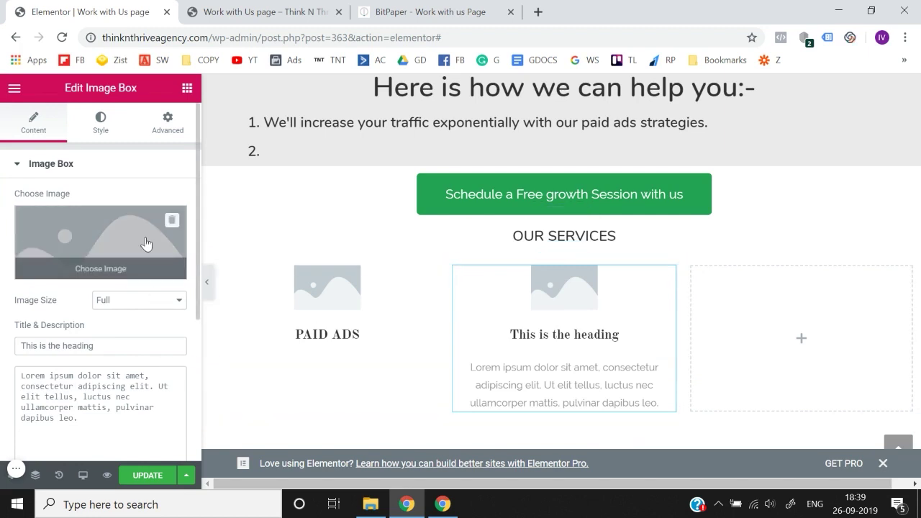
pyautogui.hotkey('ctrl', 'a')
pyautogui.click(129, 352)
pyautogui.hotkey('ctrl', 'a')
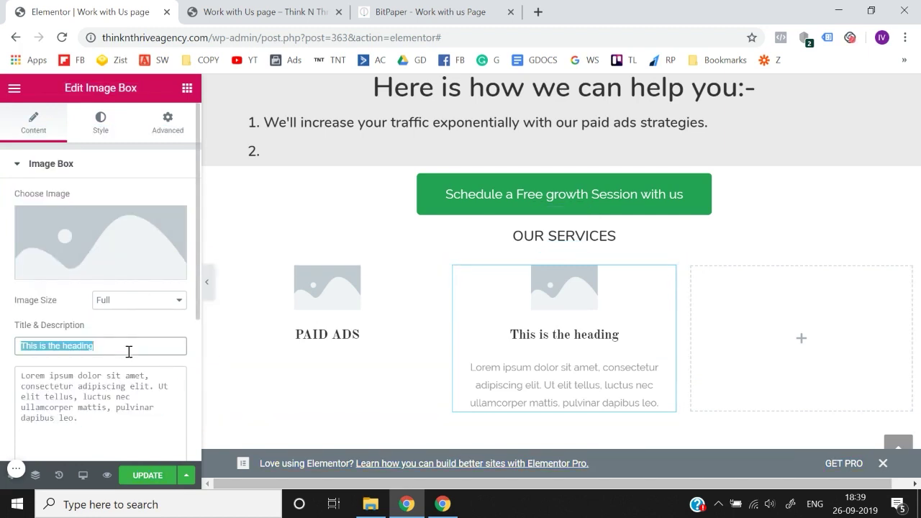
pyautogui.write('SEO')
# Step: Clear the placeholder description of the "SEO" image box
pyautogui.click(131, 408)
pyautogui.hotkey('ctrl', 'a')
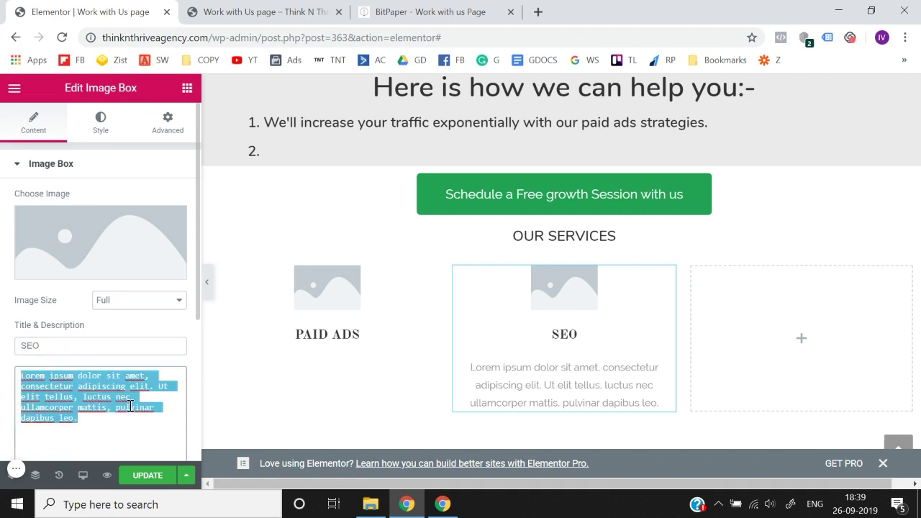
pyautogui.press('BackSpace')
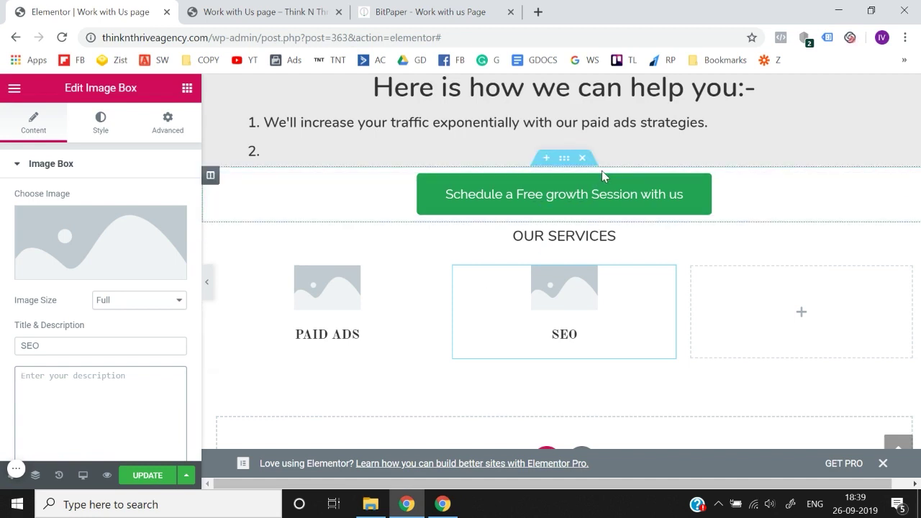
# Step: Preview the page at full width without the editing controls, reviewing the services, benefits, video and headline sections, and return to editing
pyautogui.click(206, 297)
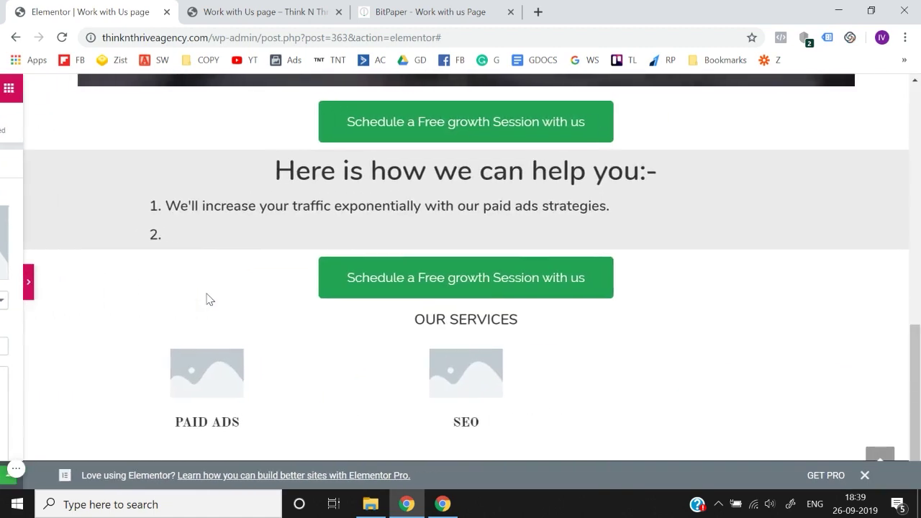
pyautogui.scroll(-9, 206, 297)
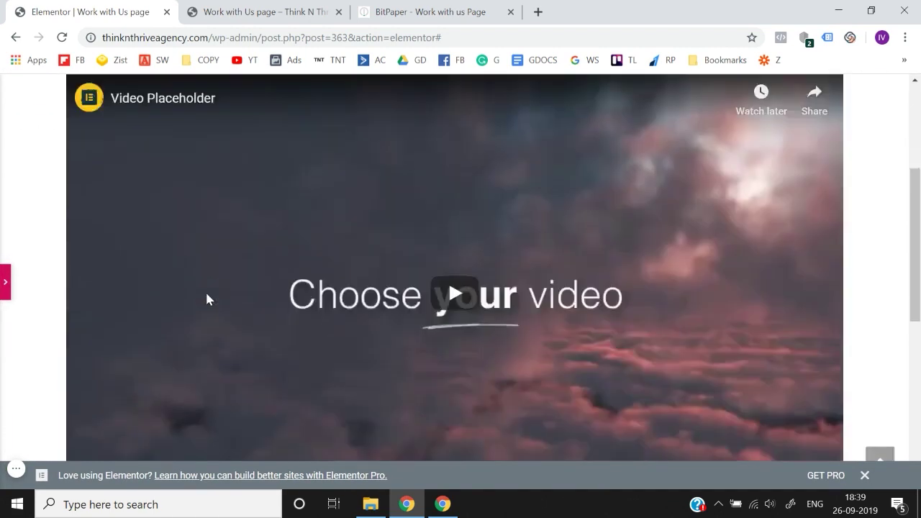
pyautogui.scroll(4, 207, 298)
pyautogui.scroll(4, 207, 299)
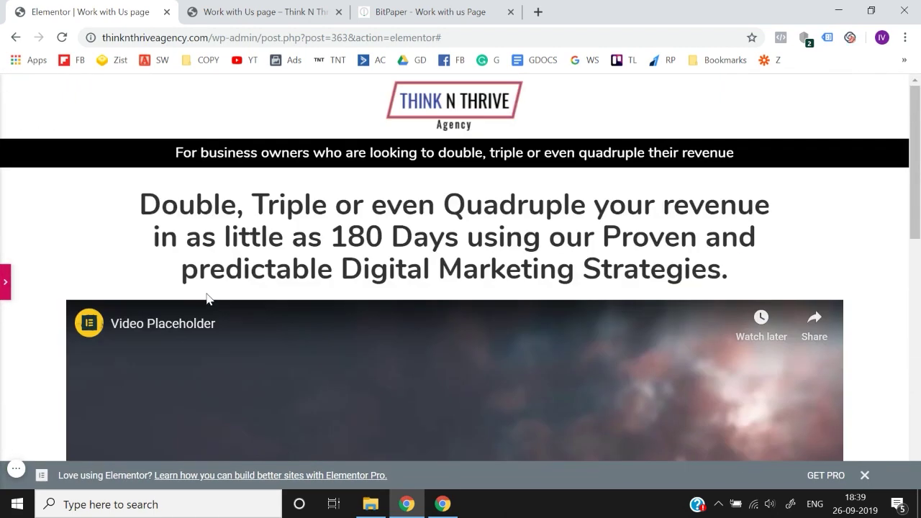
pyautogui.click(5, 277)
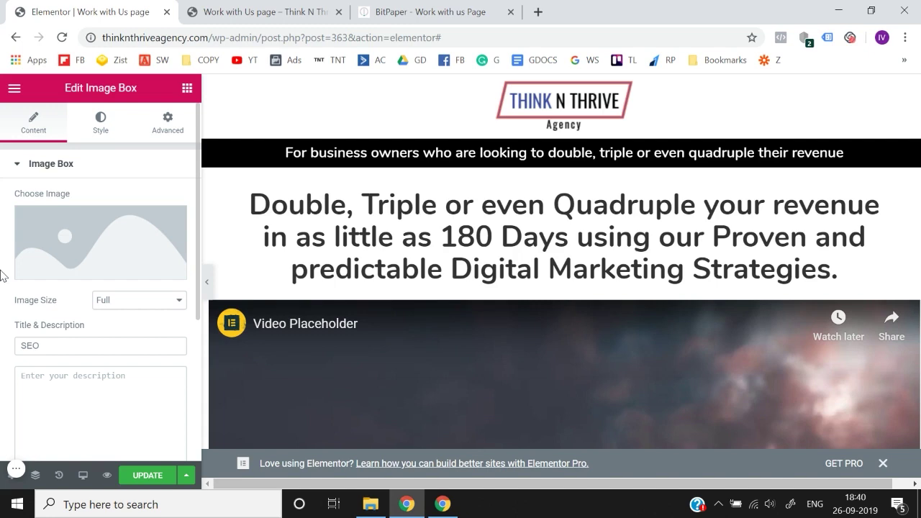
pyautogui.click(209, 288)
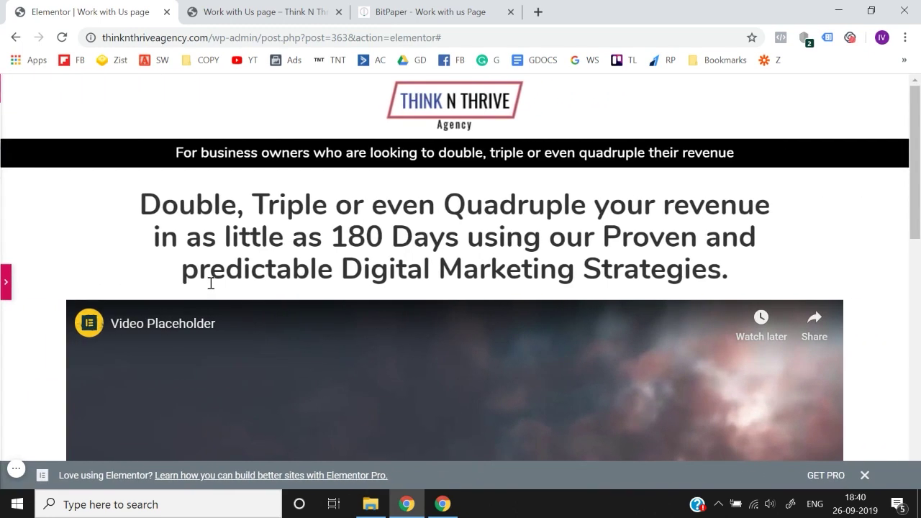
pyautogui.scroll(-10, 208, 284)
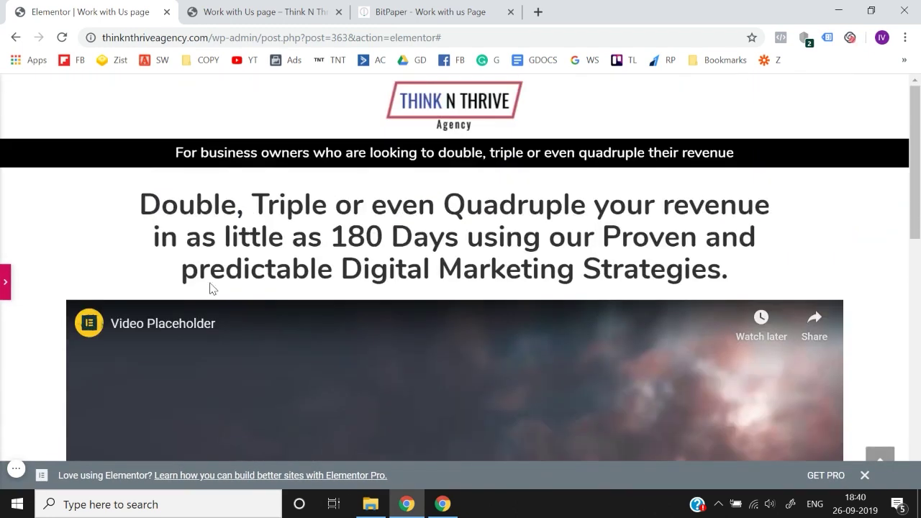
pyautogui.click(3, 286)
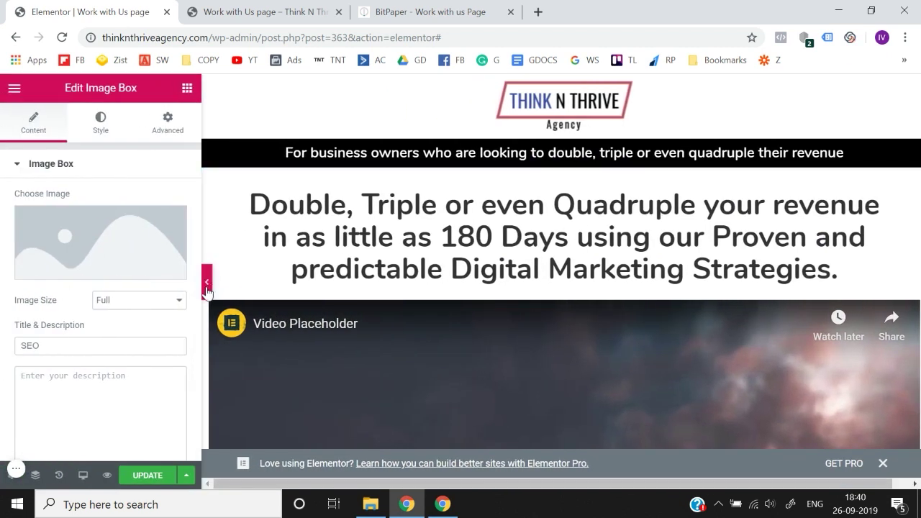
pyautogui.click(207, 283)
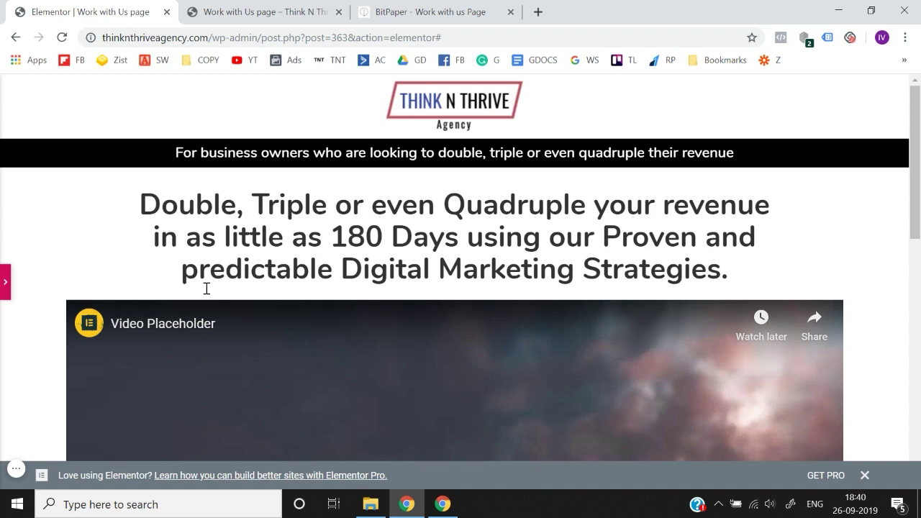
pyautogui.click(5, 292)
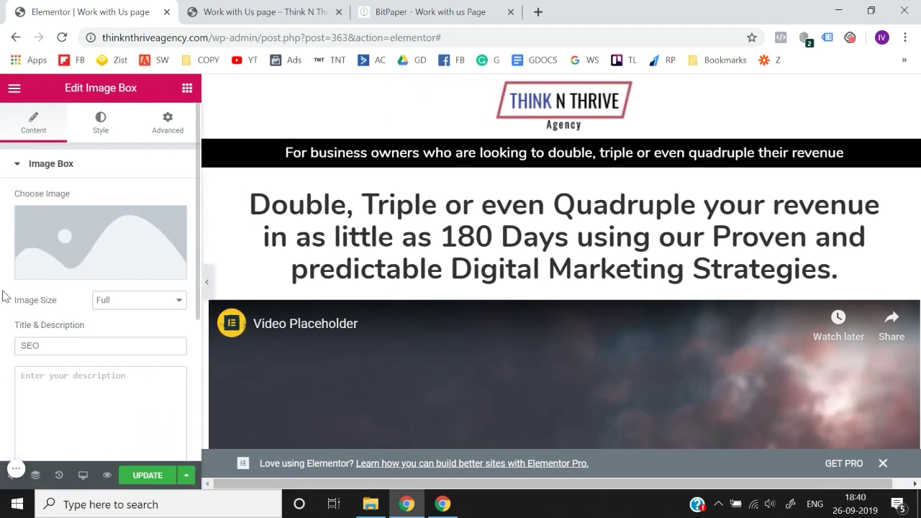